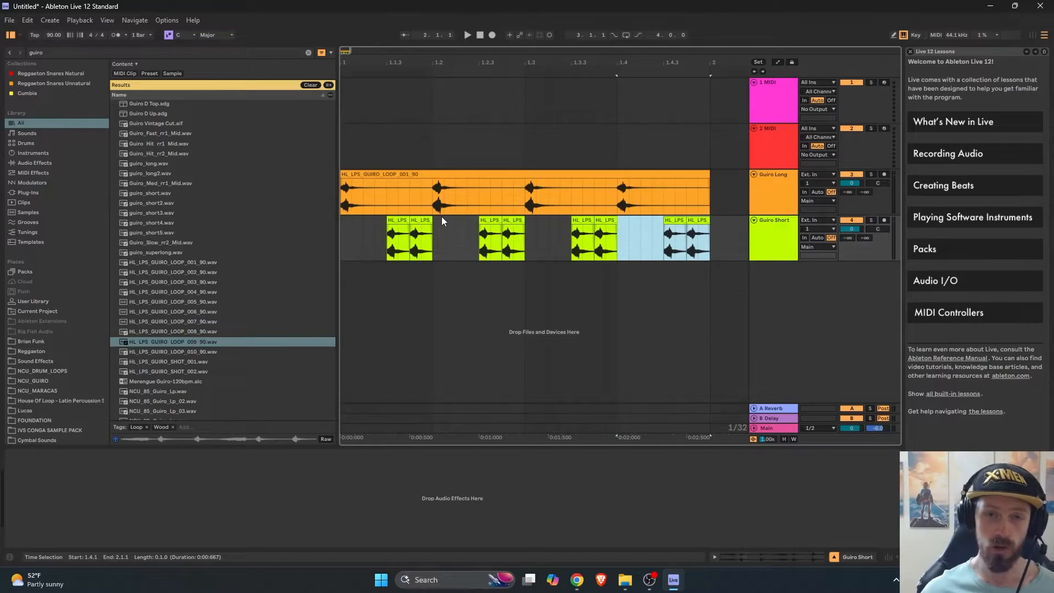
- Play the guiro pattern from the start, and delete all clips on the Guiro Long and Guiro Short tracks
key(Home)
key(space)
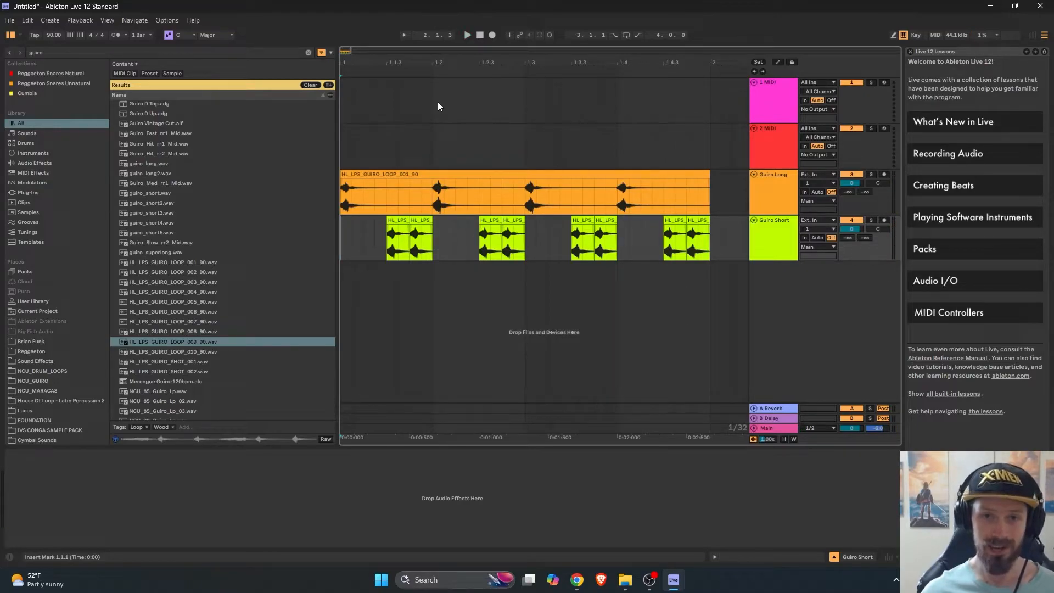
click(702, 211)
shift+click(704, 221)
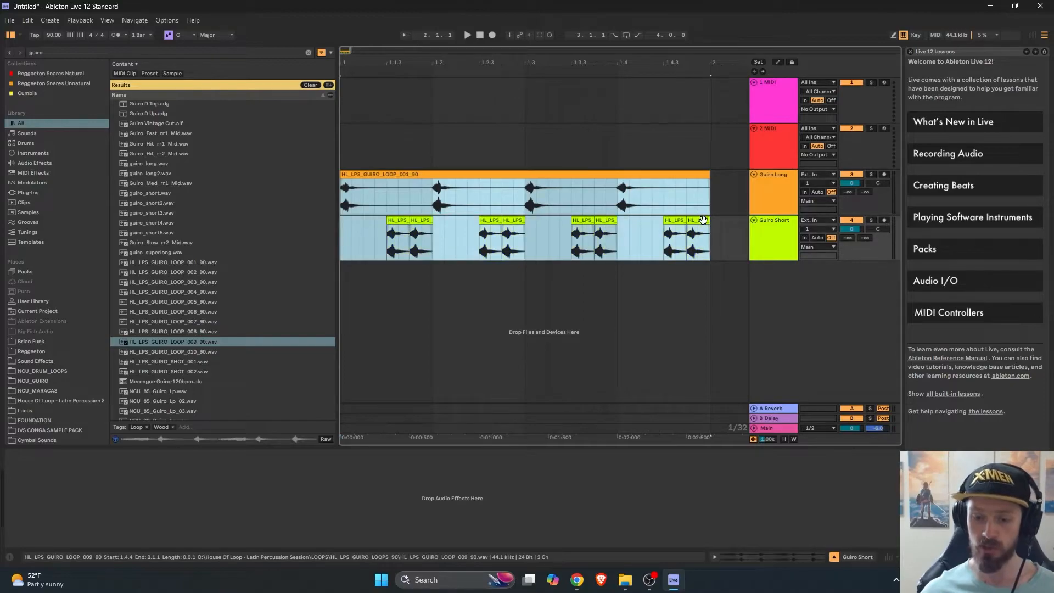
key(Delete)
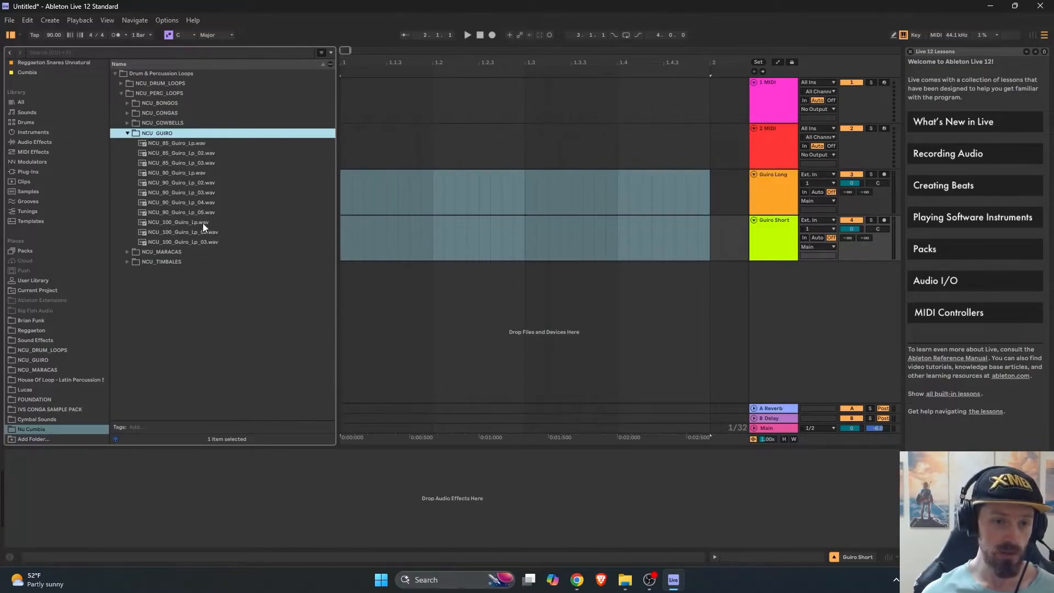
- Preview the NCU_90_Guiro_Lp_03.wav loop and delete the Guiro Long and Guiro Short tracks
click(177, 193)
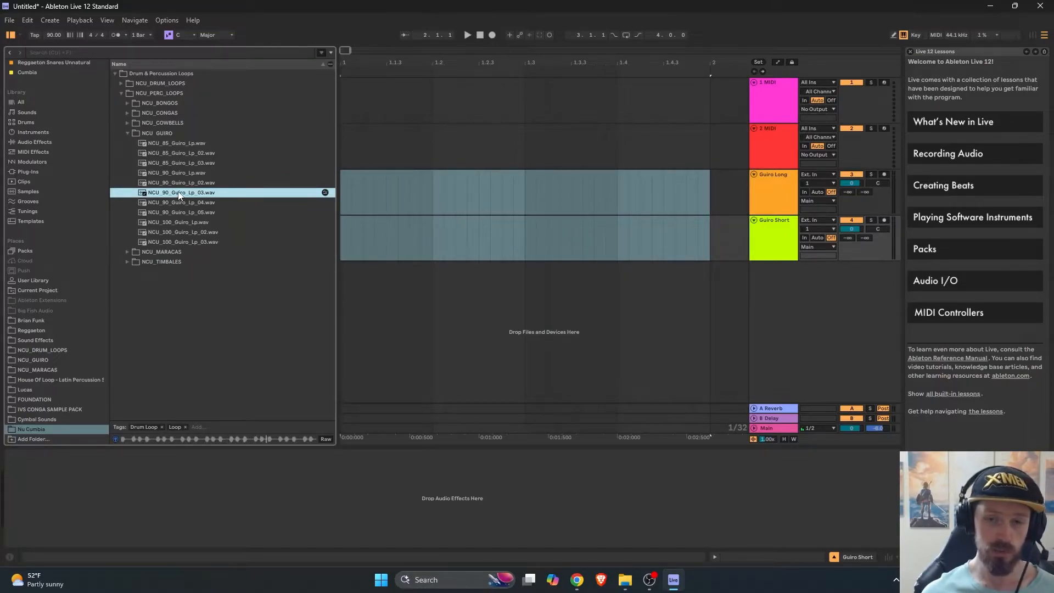
click(767, 142)
click(772, 192)
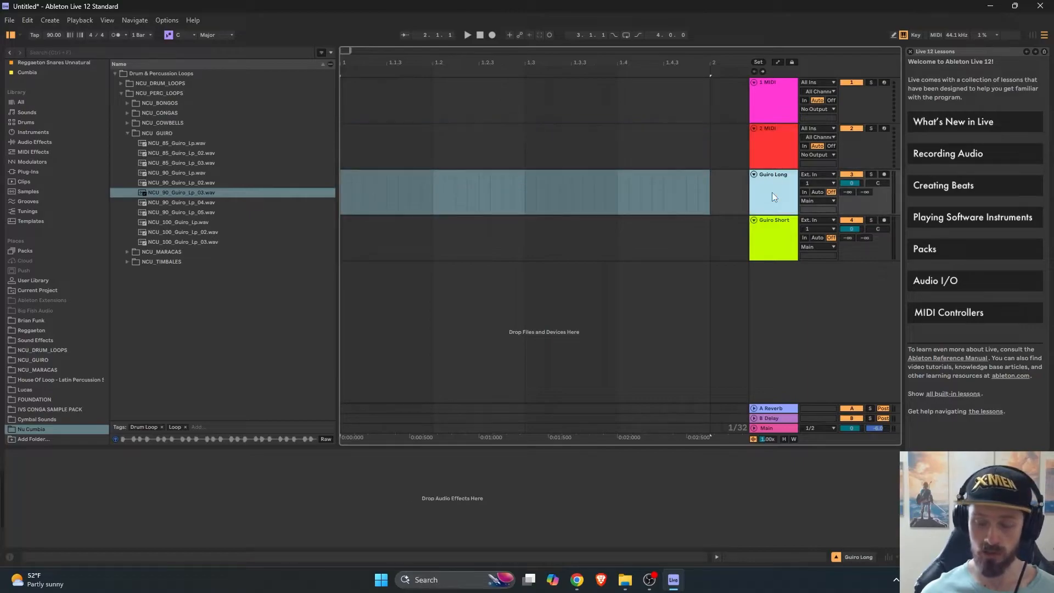
shift+click(779, 229)
key(Delete)
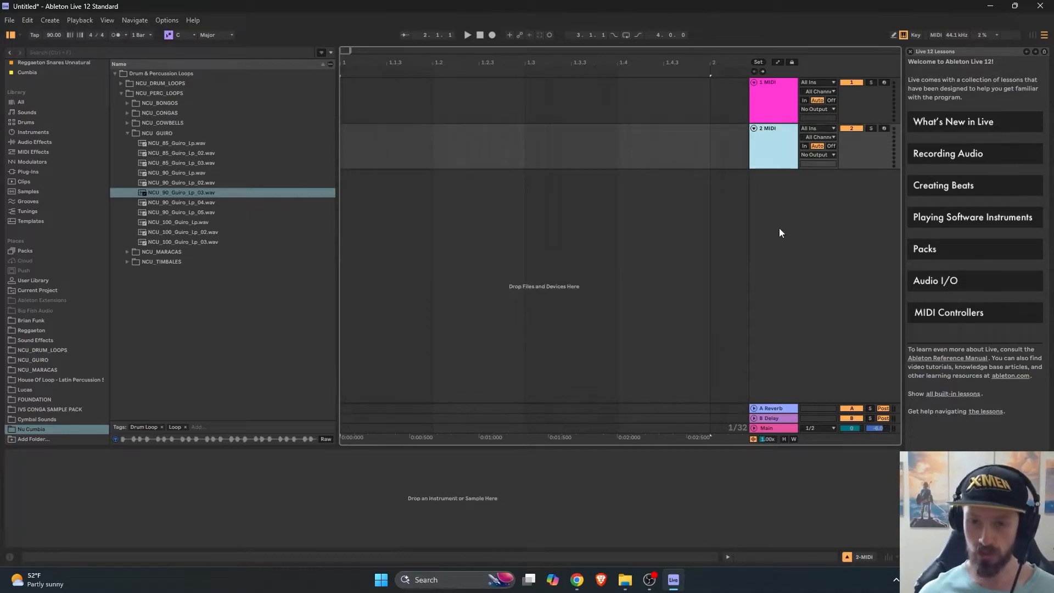
- Insert an audio track named Guacaracha above the MIDI tracks and place NCU_90_Guiro_Lp_03.wav at its start
right_click(776, 203)
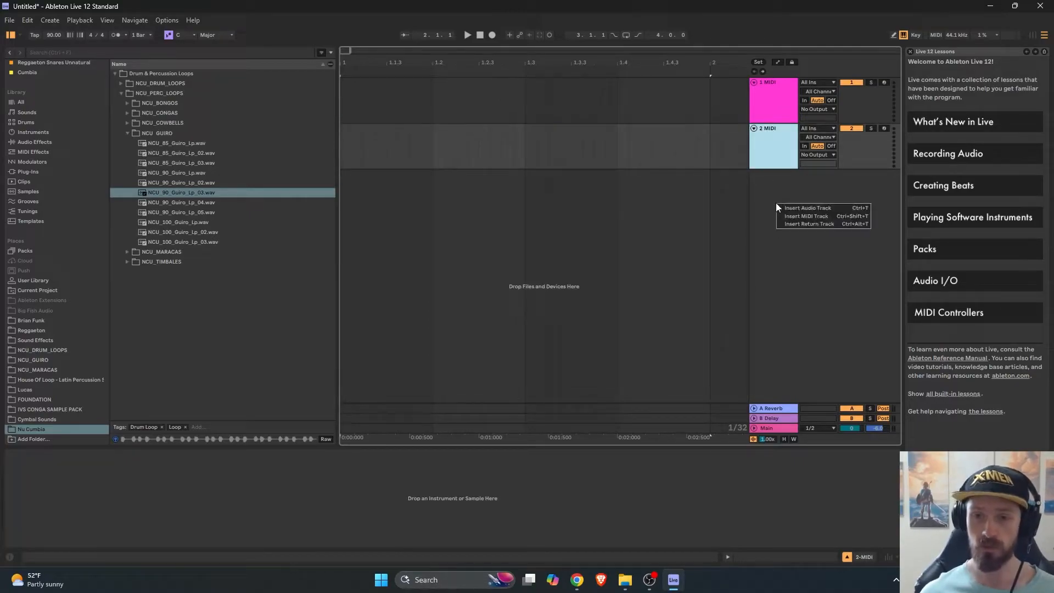
click(807, 208)
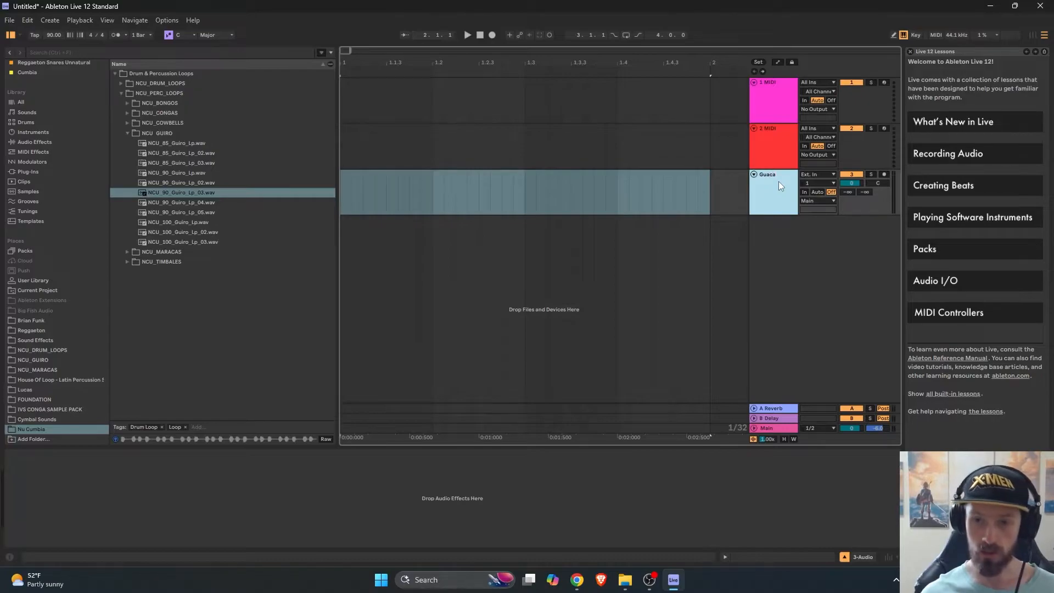
drag(779, 181, 769, 91)
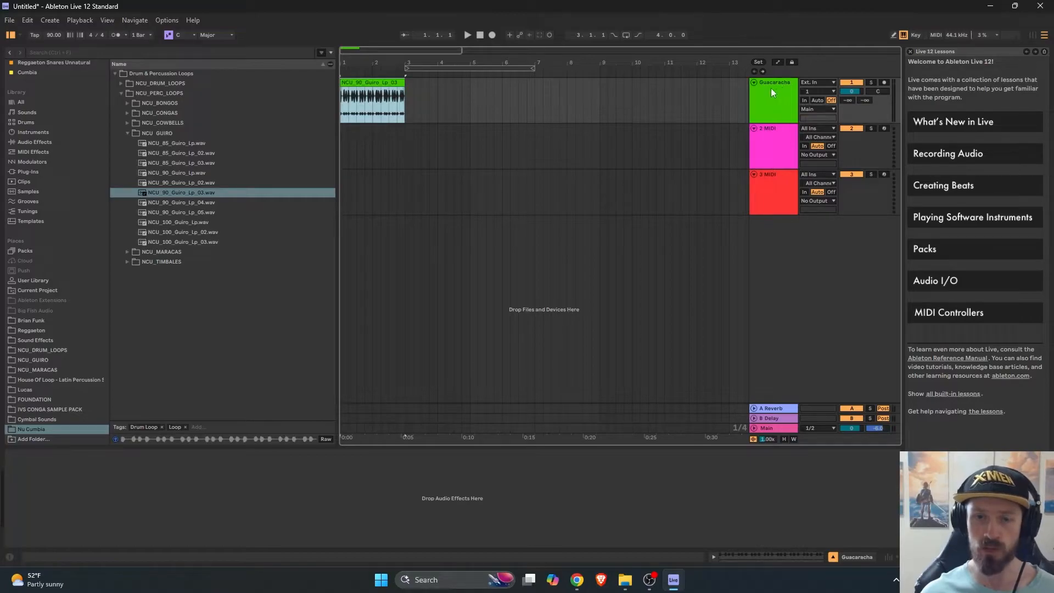
- Play the Guacaracha loop from the beginning of the arrangement and return to the start
click(480, 35)
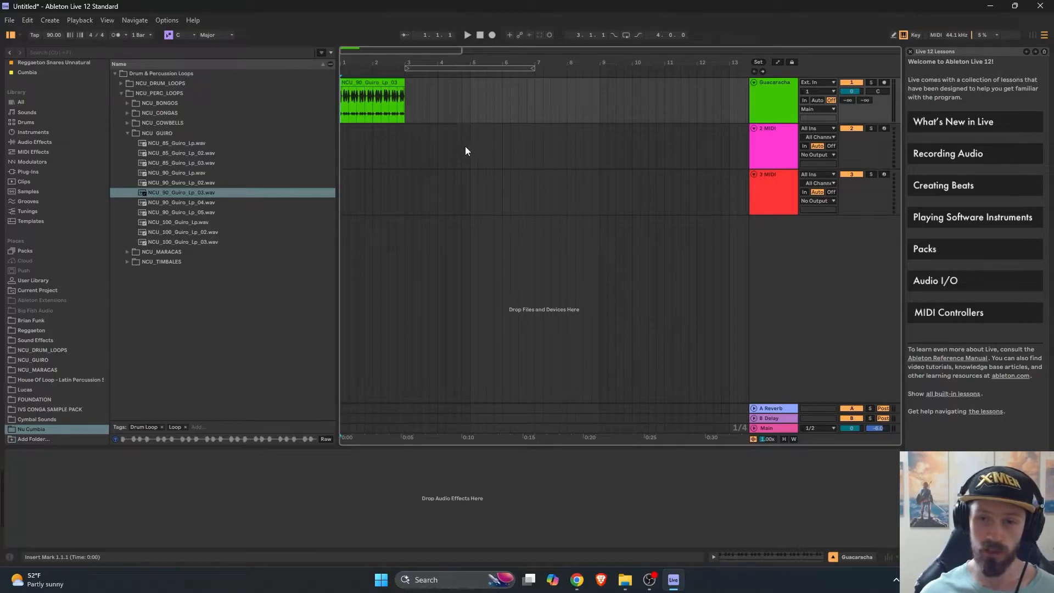
scroll(466, 147, up, 5)
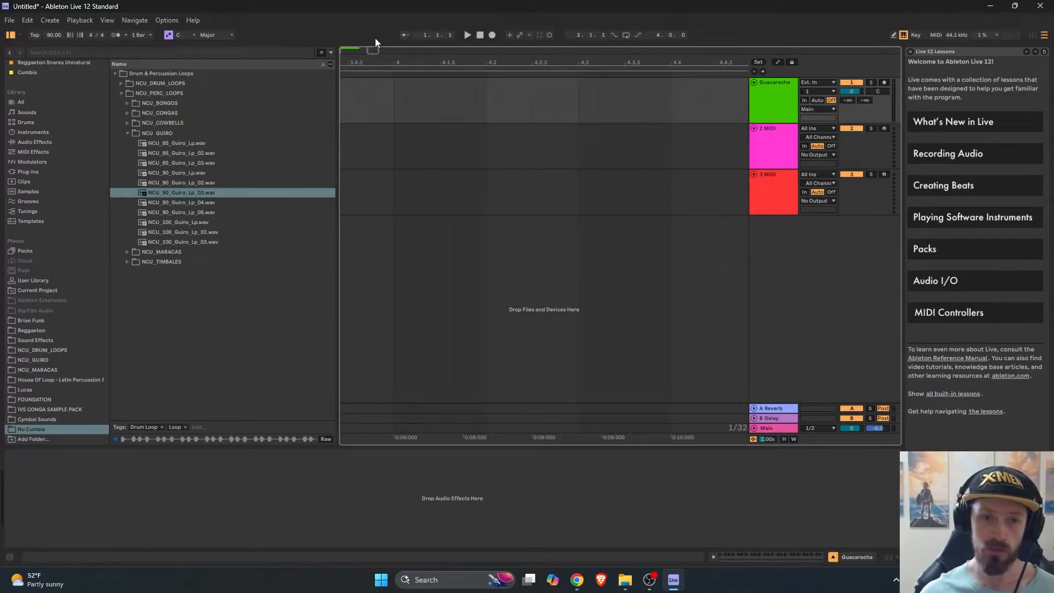
drag(375, 50, 377, 111)
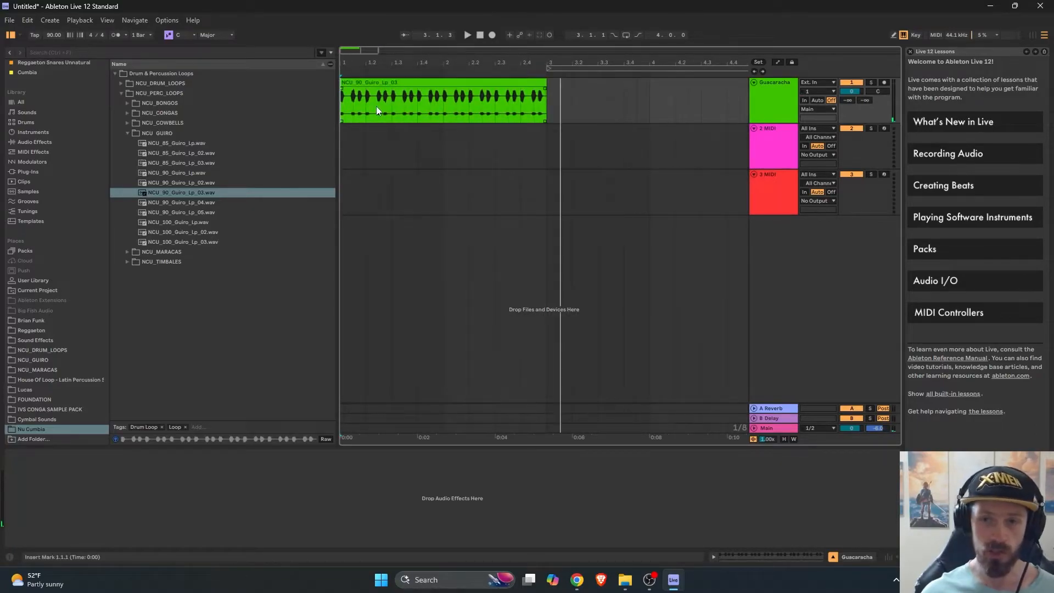
click(450, 97)
click(480, 36)
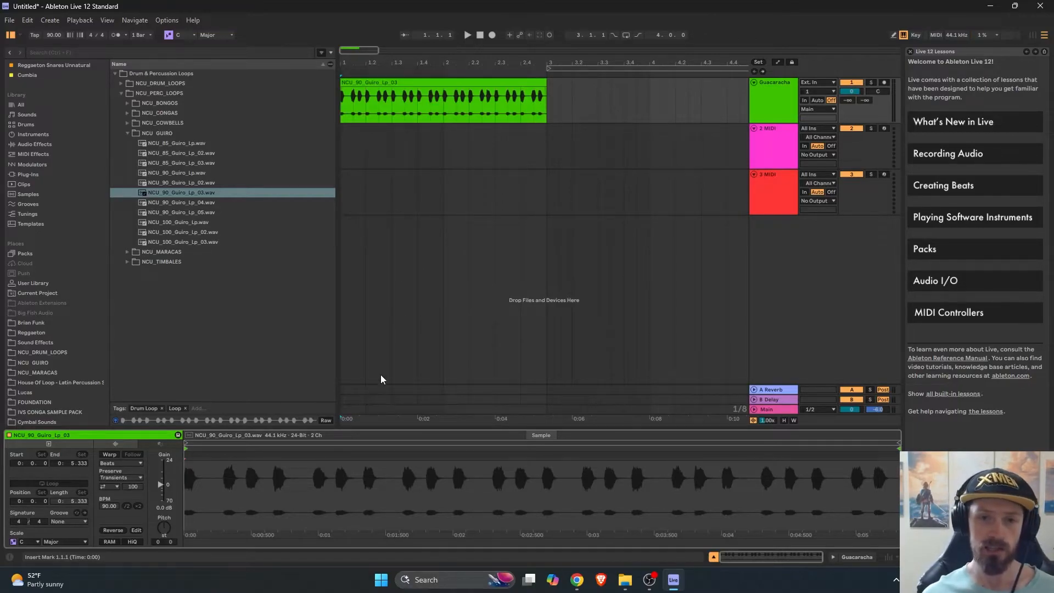
- Turn on Warp for the Guacaracha clip, and play it at a project tempo of 146 BPM
click(483, 85)
click(110, 455)
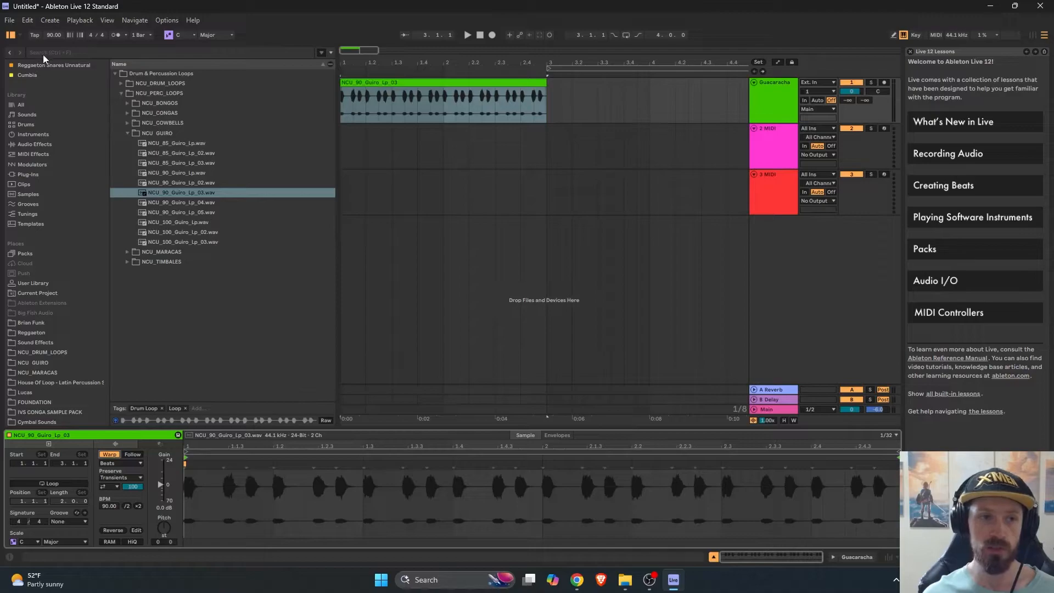
click(54, 35)
drag(53, 35, 54, 8)
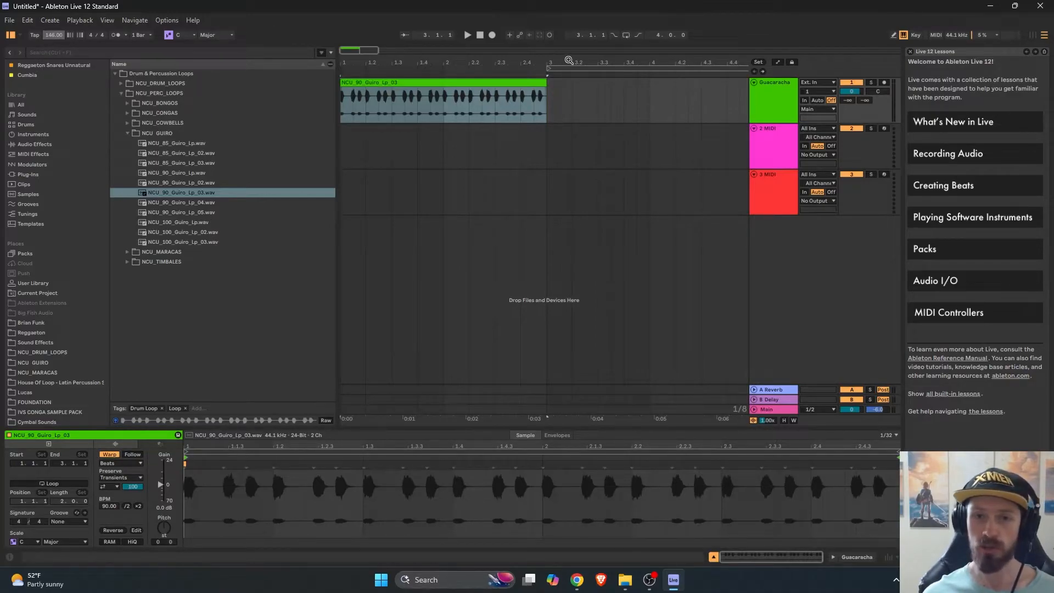
key(space)
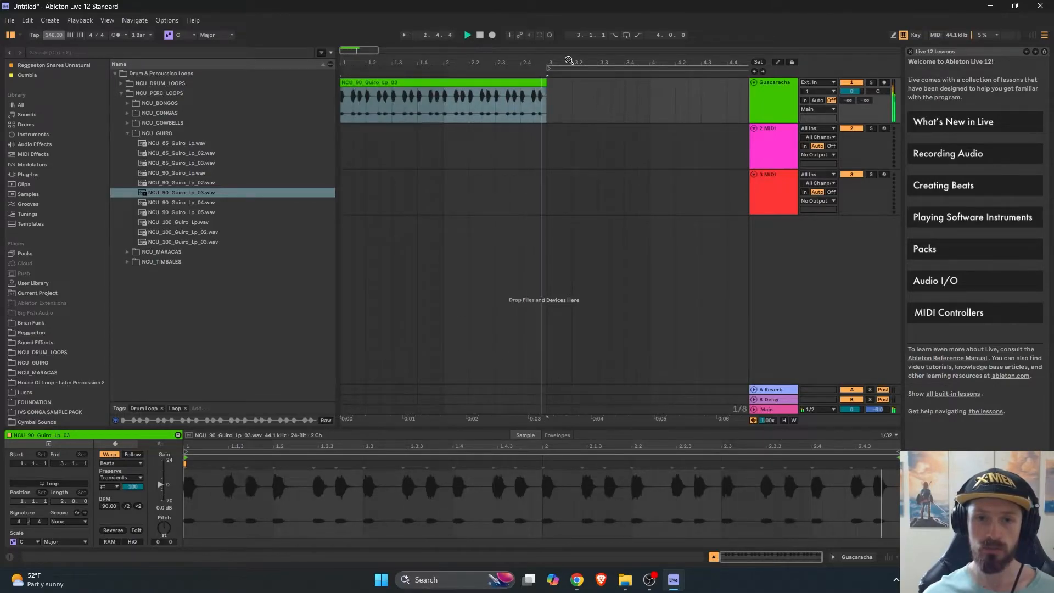
- Duplicate the Guacaracha clip three times so four copies run back to back, and return playback to the start
click(413, 118)
click(448, 84)
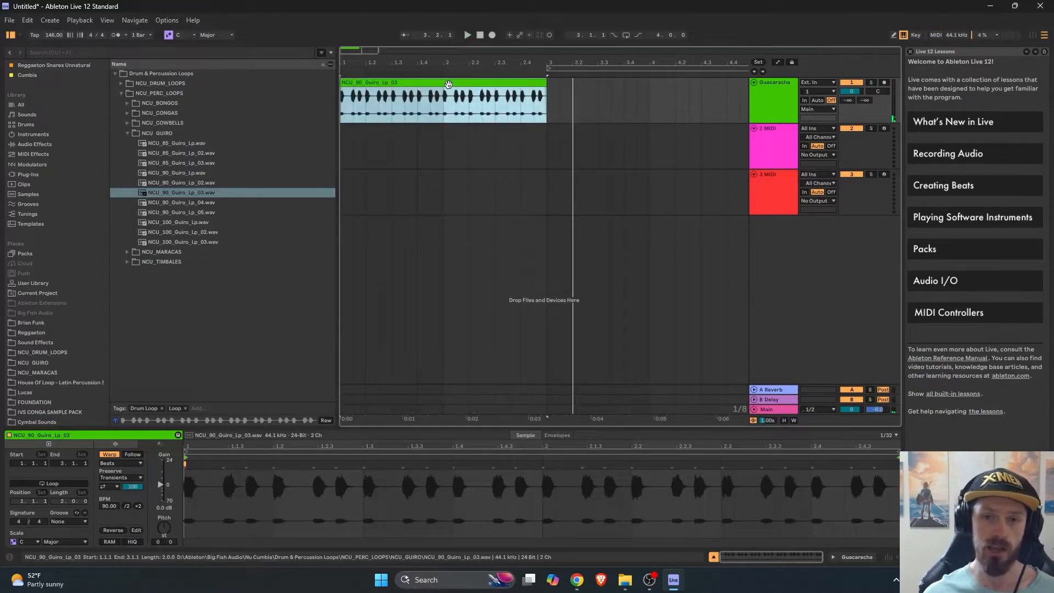
key(ctrl+d)
key(ctrl+d)
key(ctrl+d)
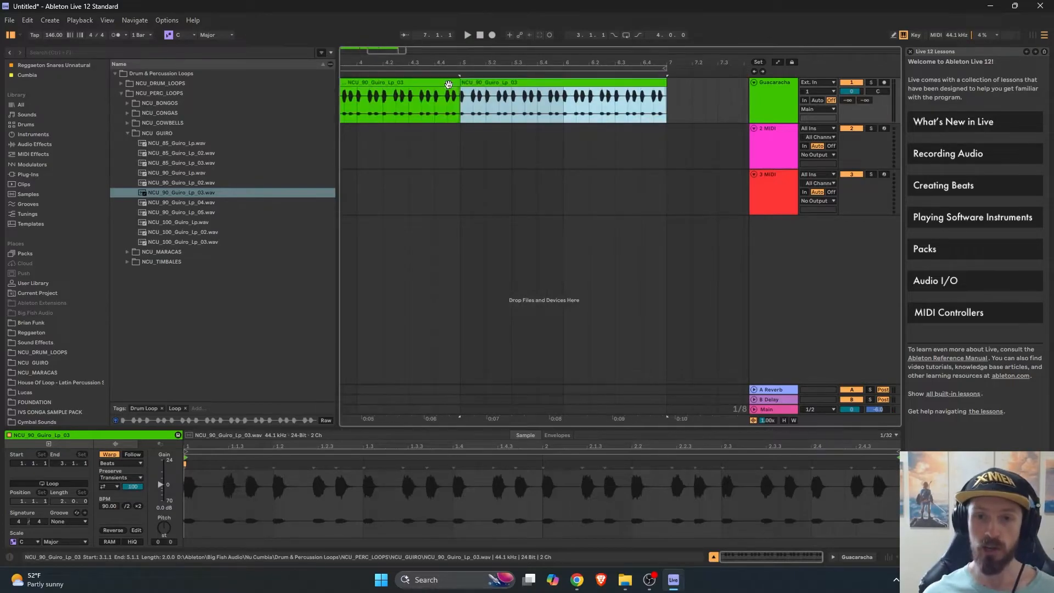
scroll(440, 171, down, 5)
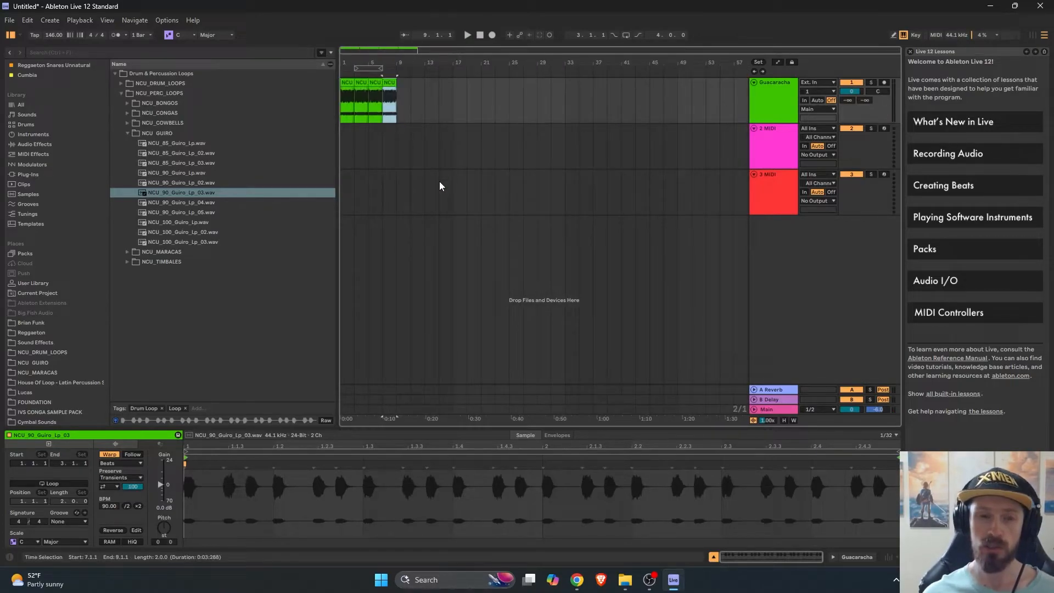
scroll(438, 173, up, 5)
click(480, 34)
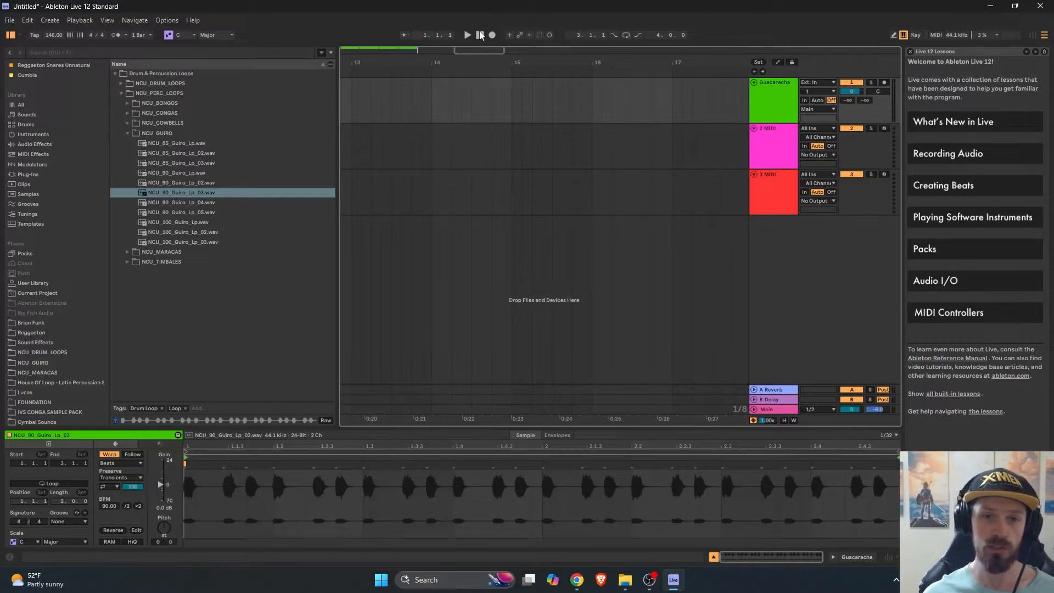
drag(480, 51, 213, 57)
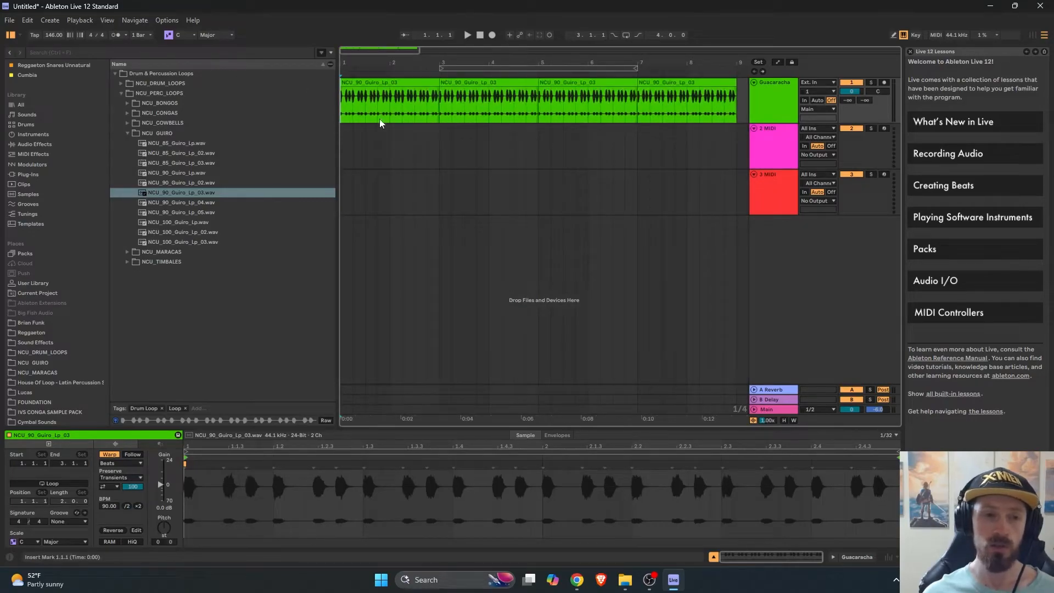
- Set the project tempo to 74 BPM and play the repeated loop
drag(54, 35, 53, 75)
key(space)
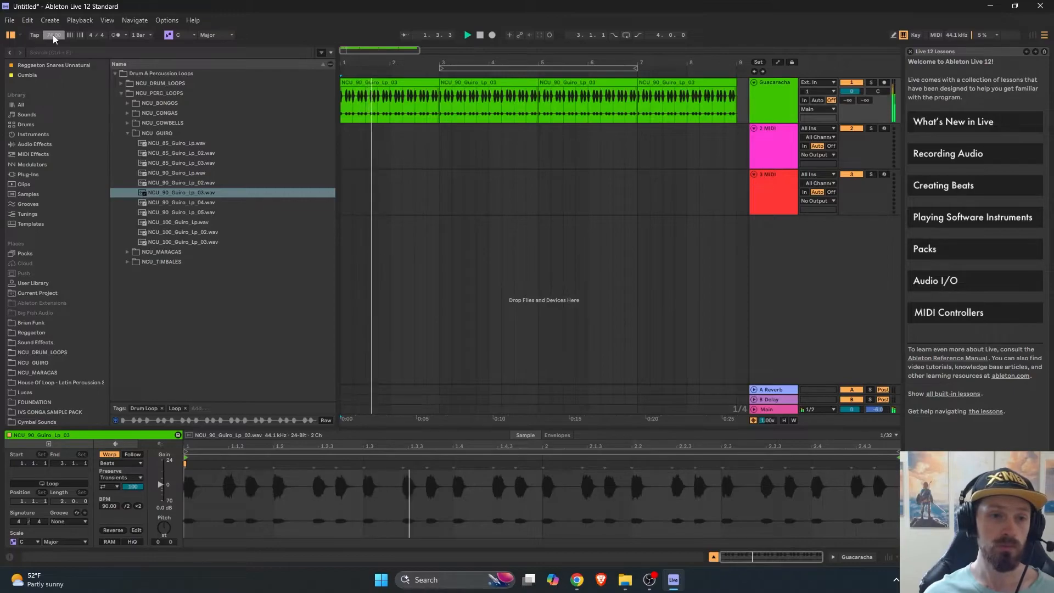
key(space)
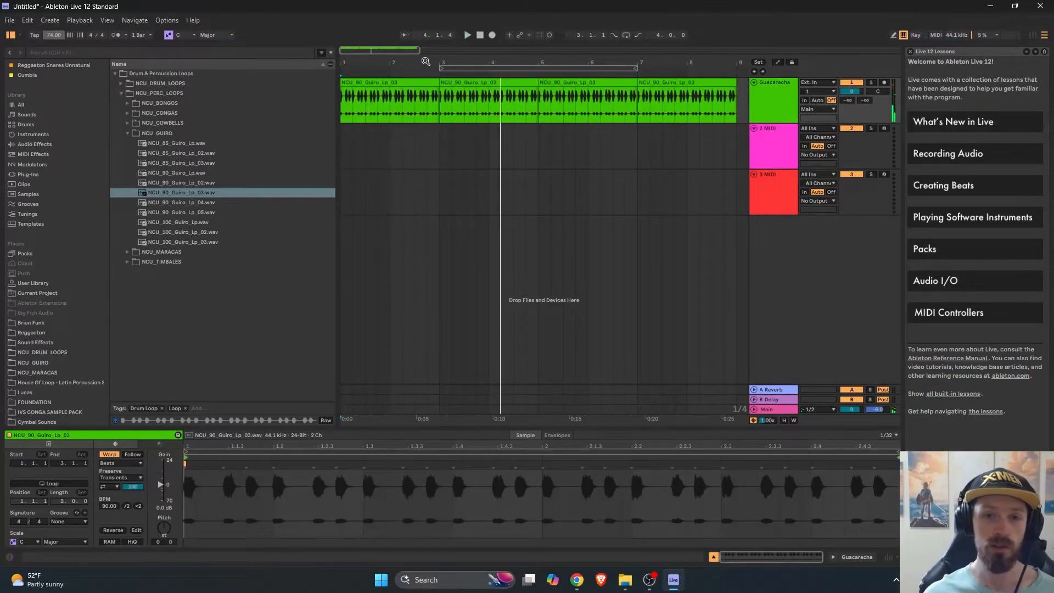
click(482, 72)
click(479, 72)
key(space)
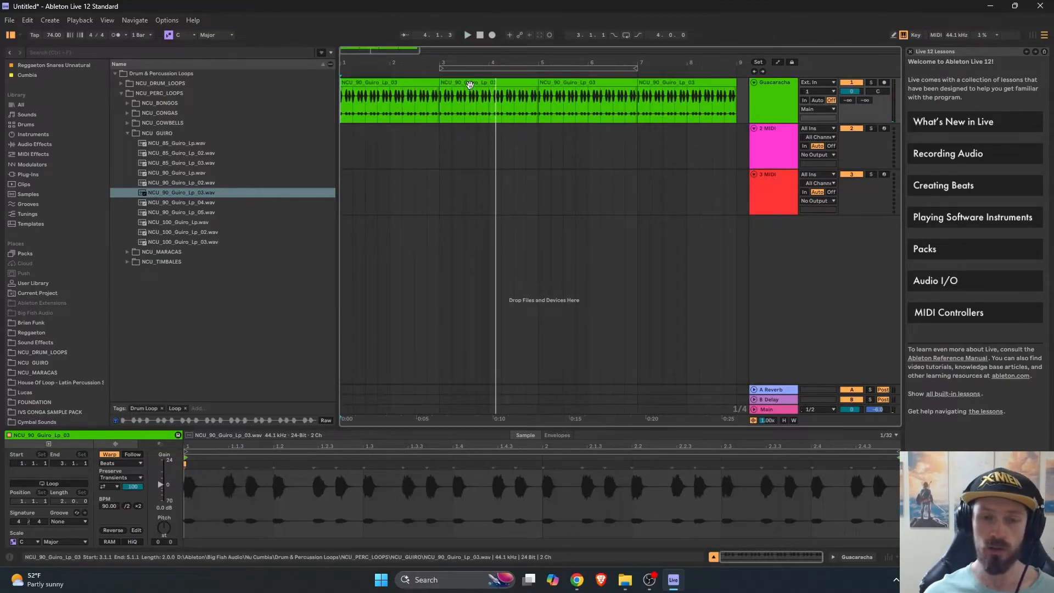
- Undo the tempo changes, the clip duplicates and the Warp setting on the Guacaracha track
key(ctrl+z)
key(ctrl+z)
key(ctrl+z)
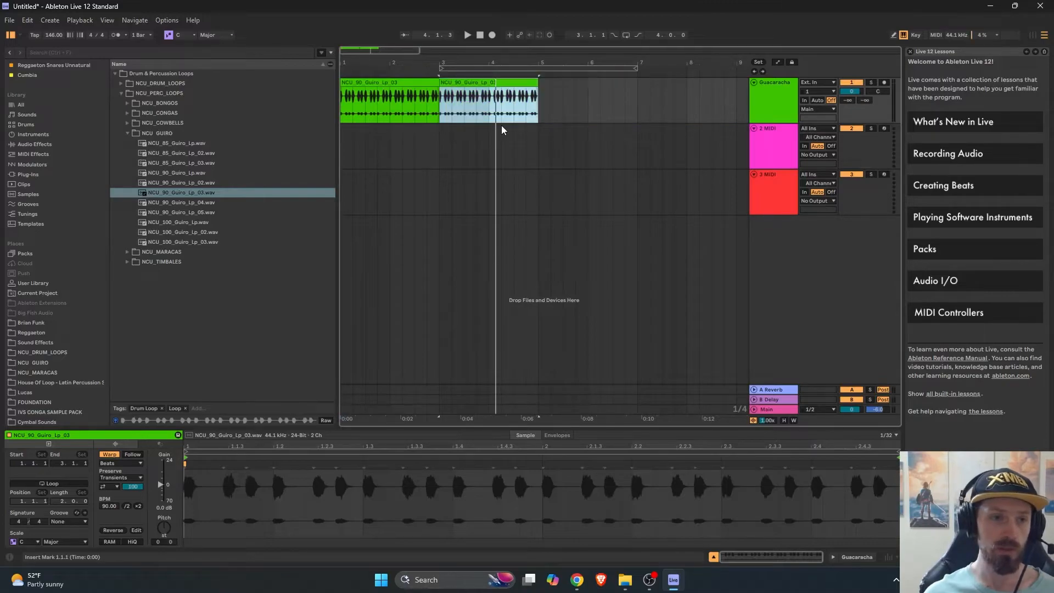
key(ctrl+z)
key(ctrl+z)
key(ctrl+z)
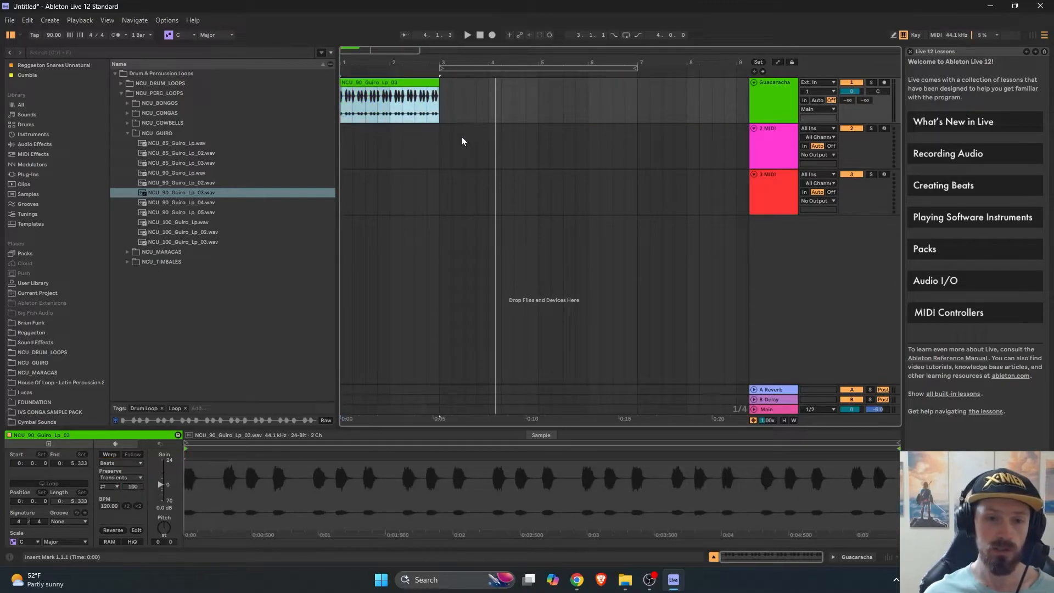
- Bounce the NCU_90_Guiro_Lp_03 clip on the Guacaracha track to a new track
scroll(424, 140, up, 5)
scroll(423, 140, left, 5)
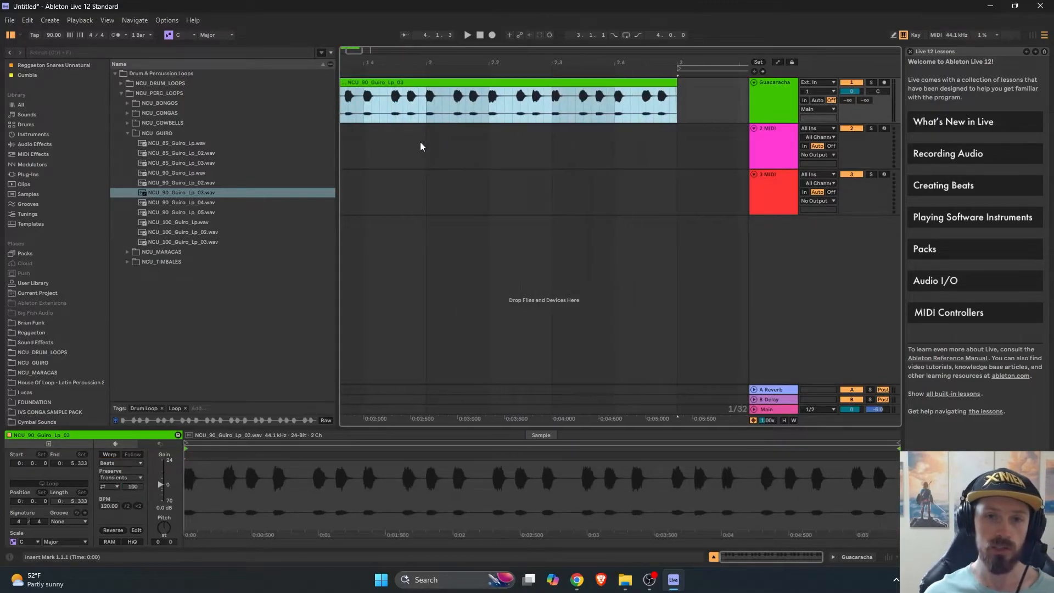
click(425, 146)
scroll(425, 149, down, 5)
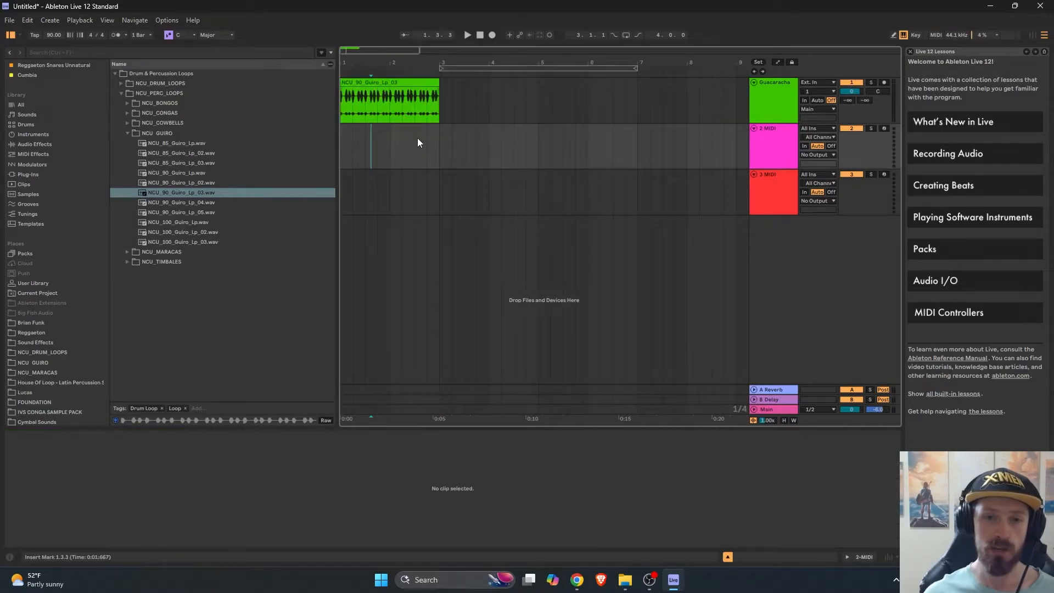
click(392, 83)
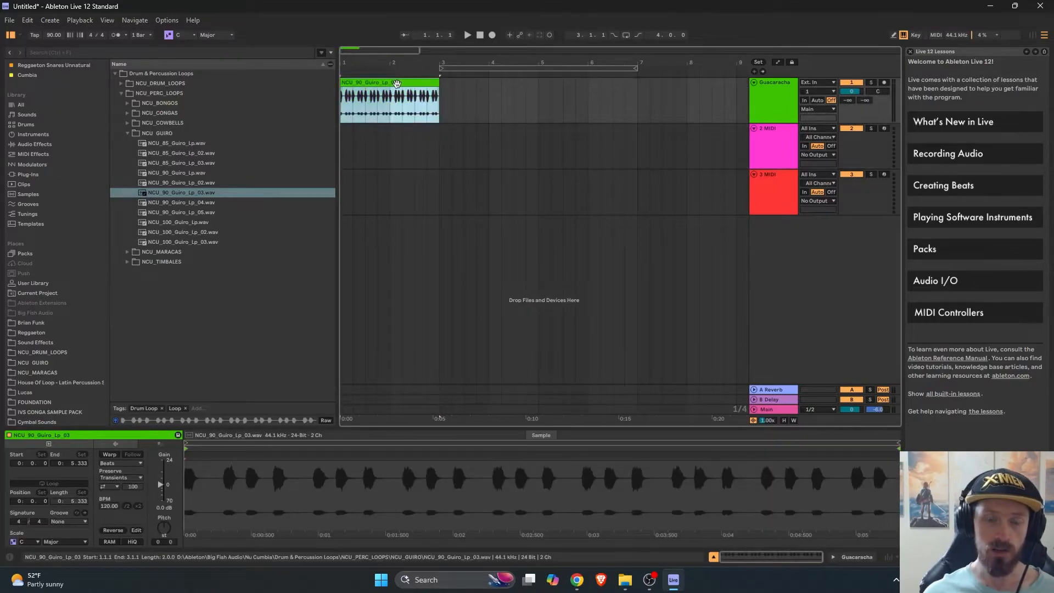
right_click(397, 86)
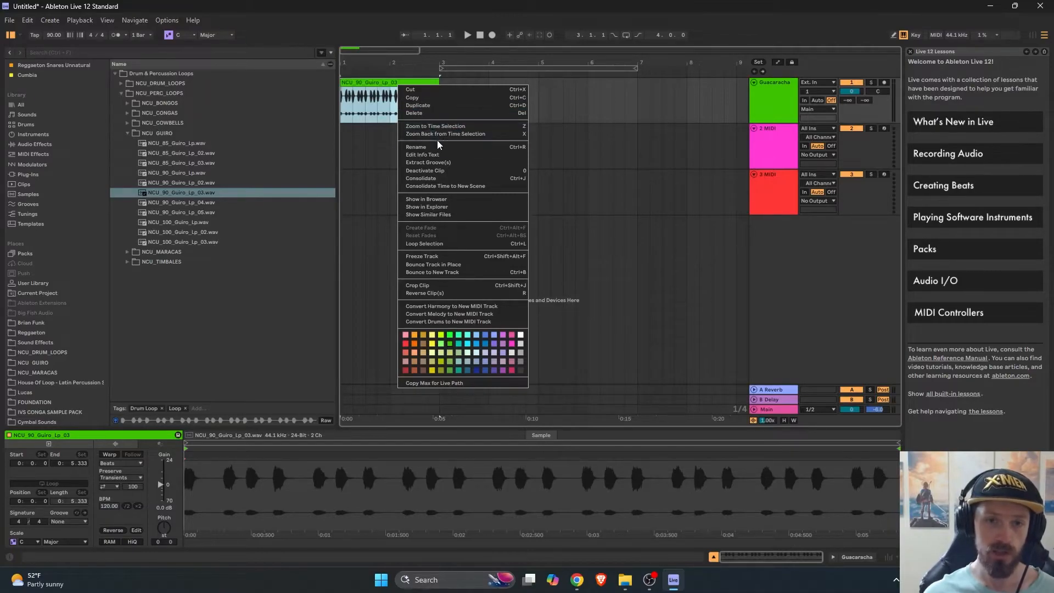
click(459, 270)
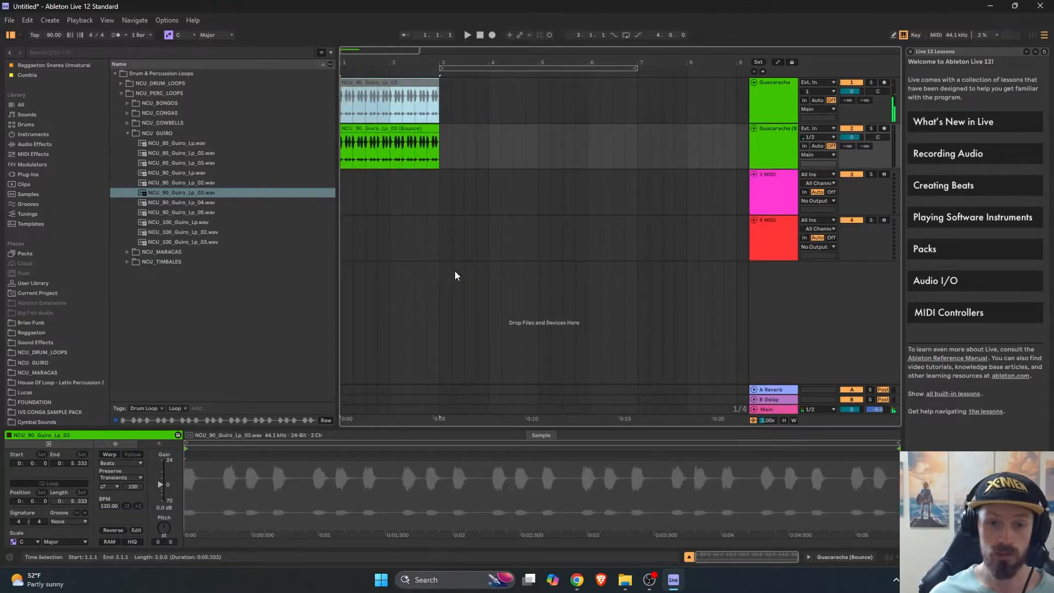
- Slice the bounced clip to a new MIDI track, one slice per transient, using the Default preset with warped timing preserved
right_click(407, 127)
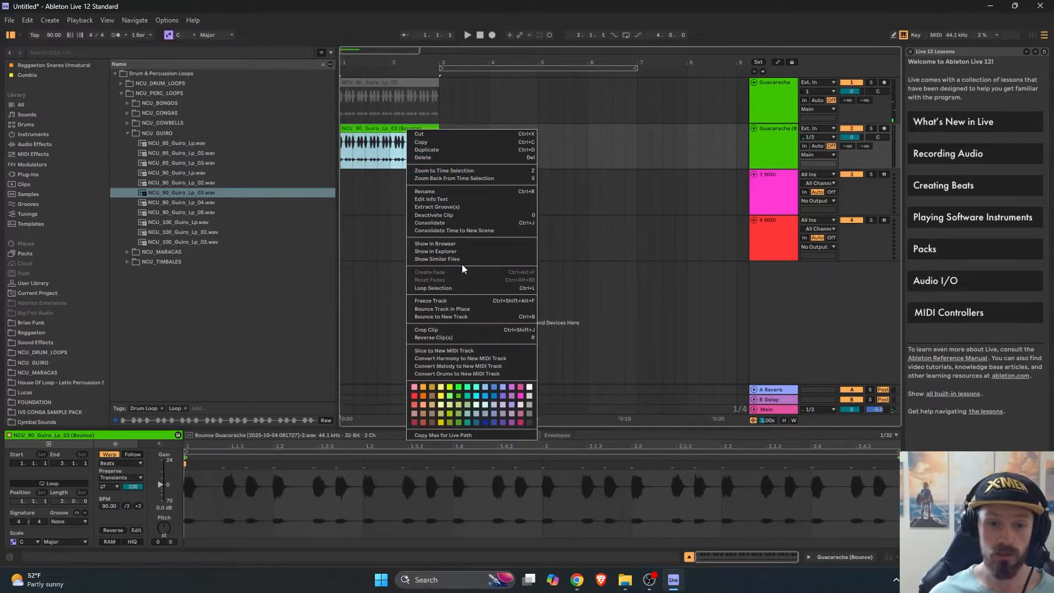
click(476, 351)
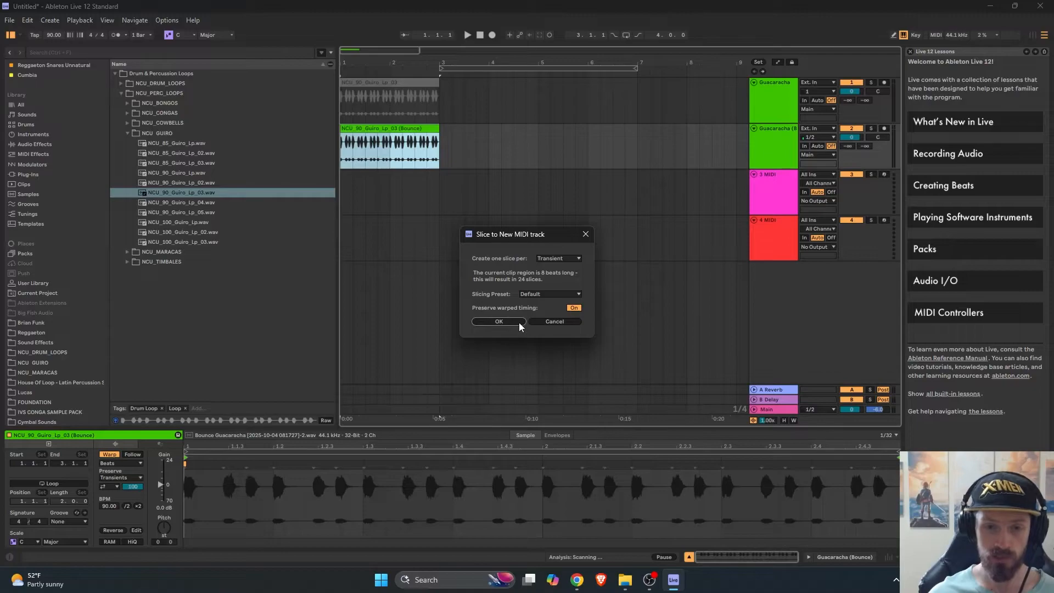
click(519, 321)
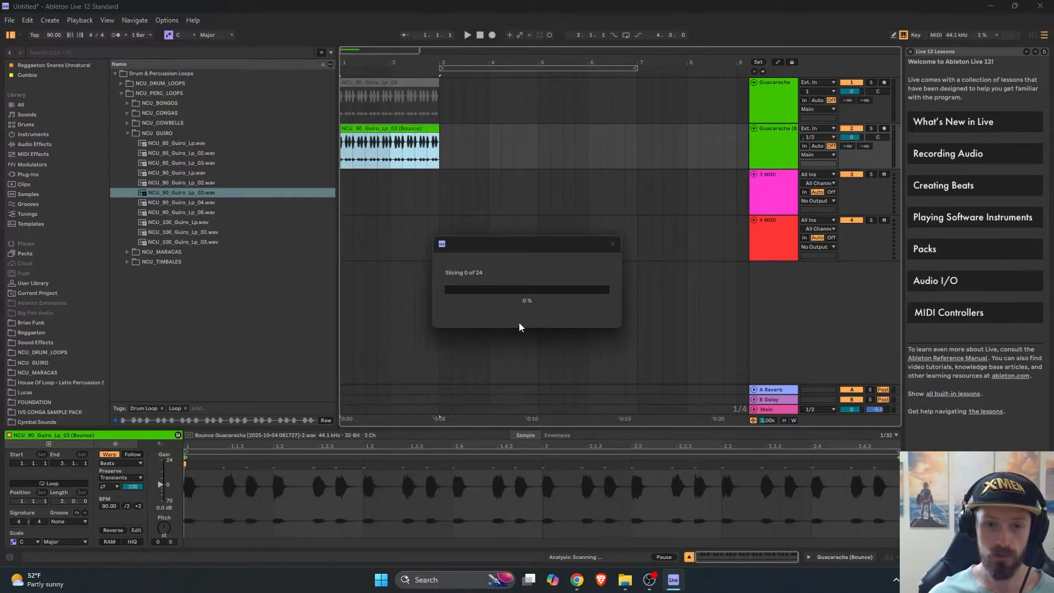
click(754, 174)
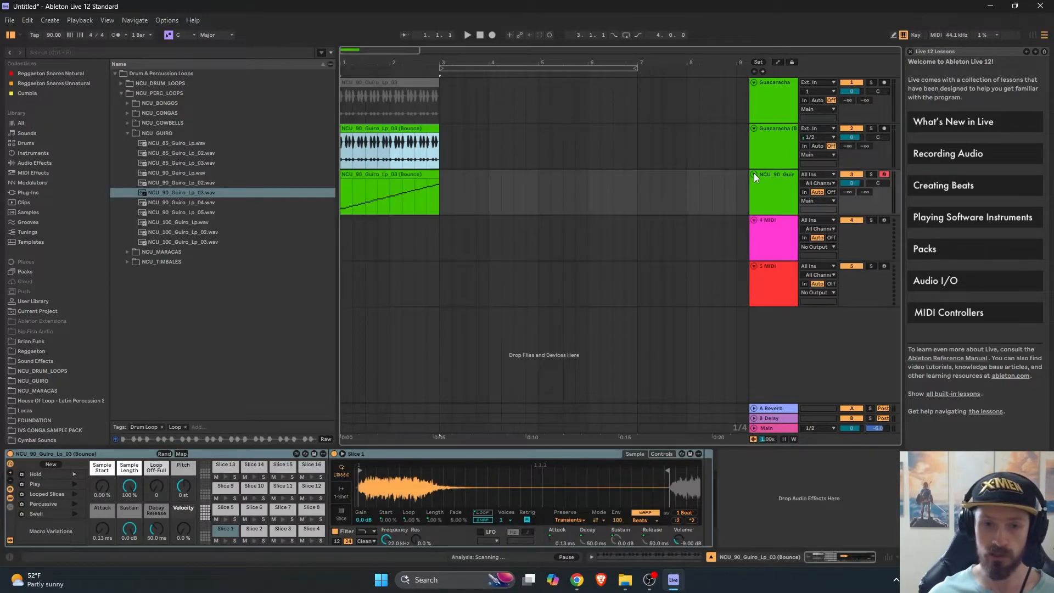
- Delete the bounced audio track and the original Guacaracha audio track, keeping the sliced MIDI track
scroll(392, 206, up, 5)
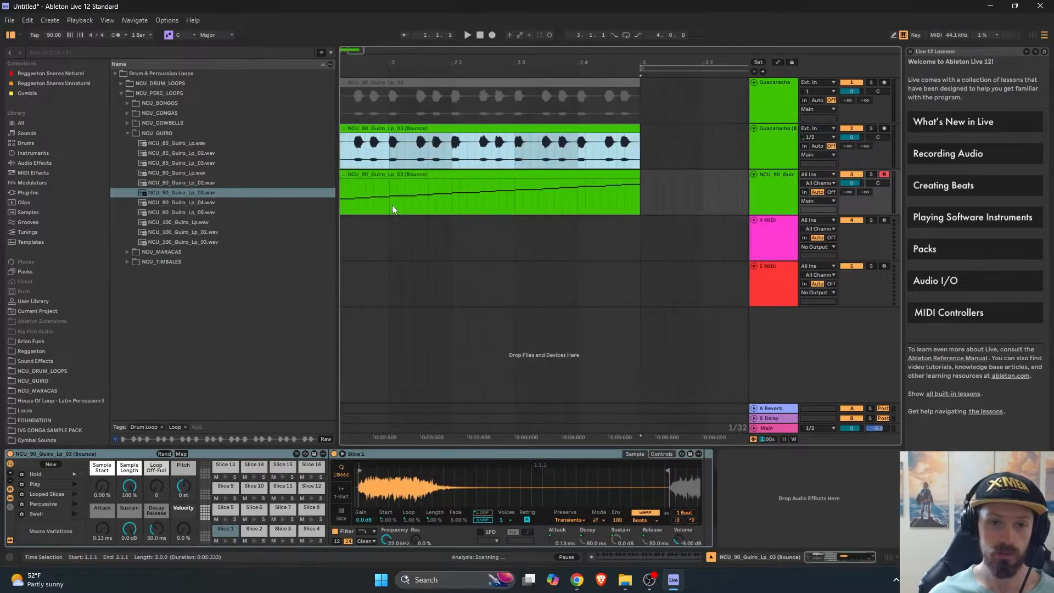
scroll(413, 176, down, 4)
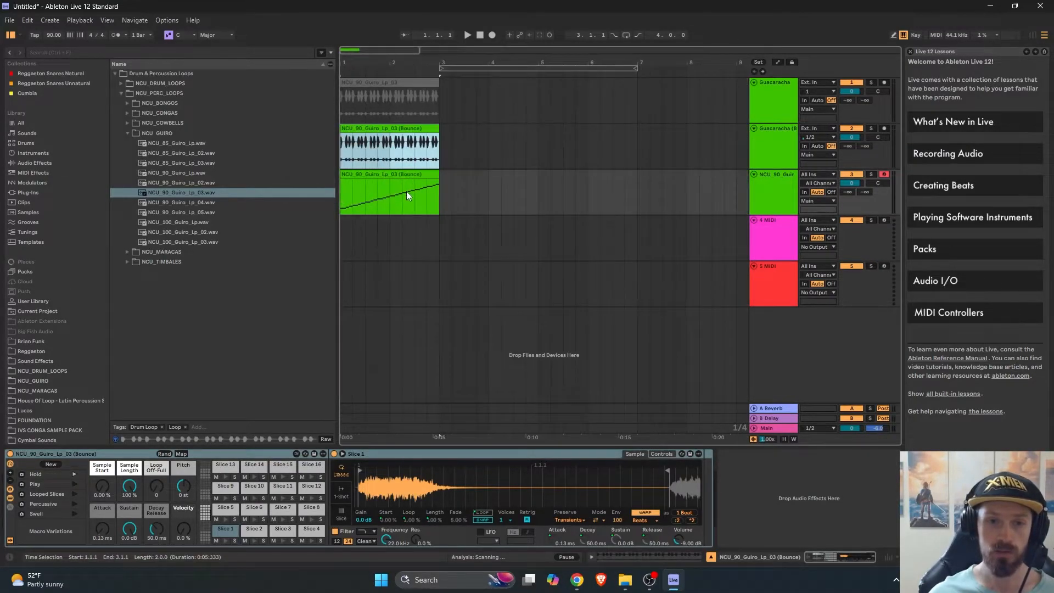
click(779, 147)
key(Delete)
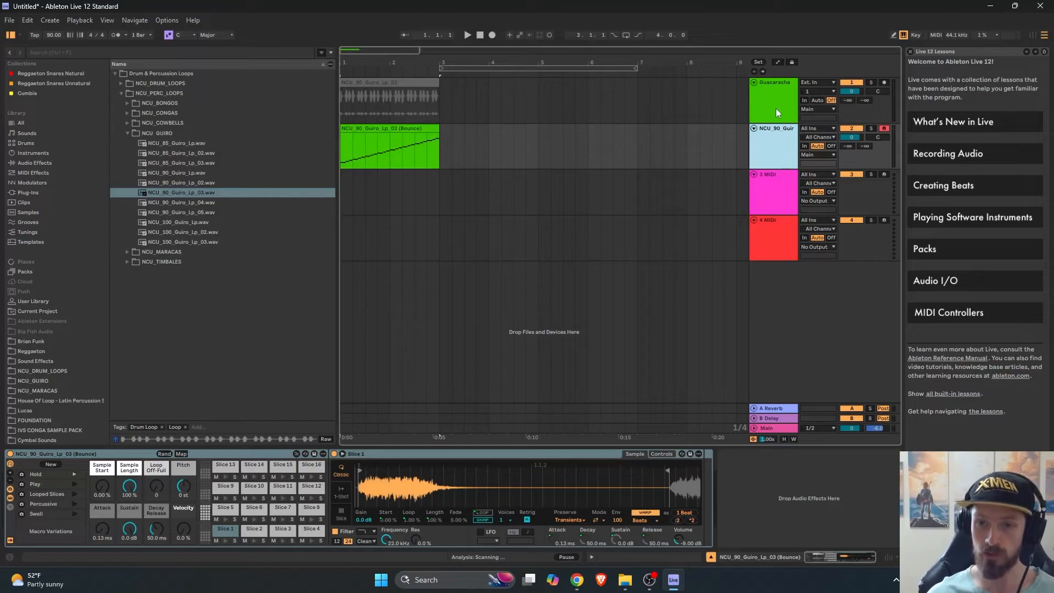
click(775, 101)
key(Delete)
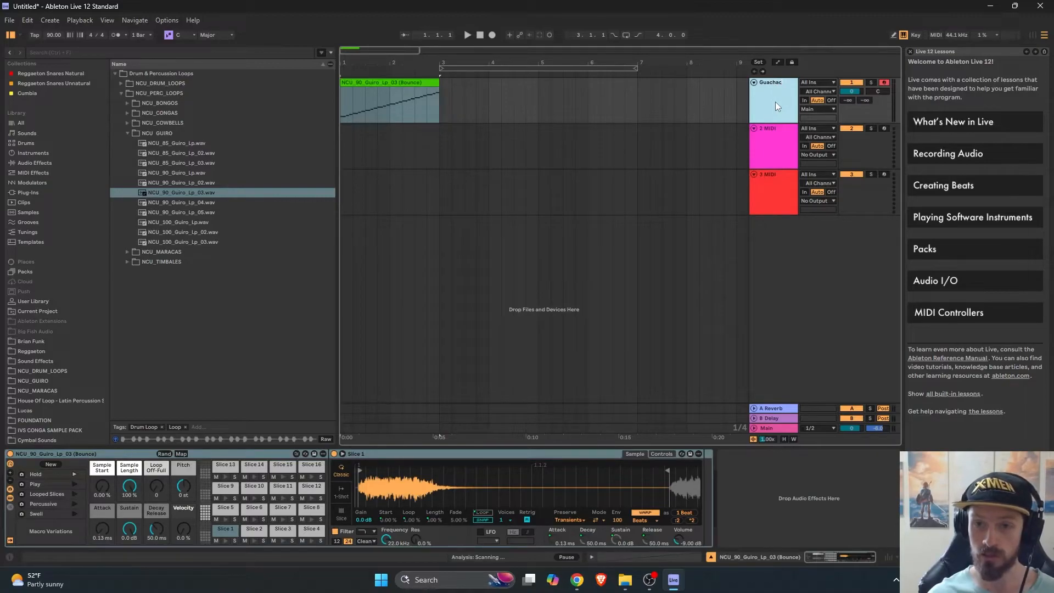
- Rename the sliced MIDI track as Guacharaca
key(BackSpace)
text(raca)
key(Return)
click(480, 35)
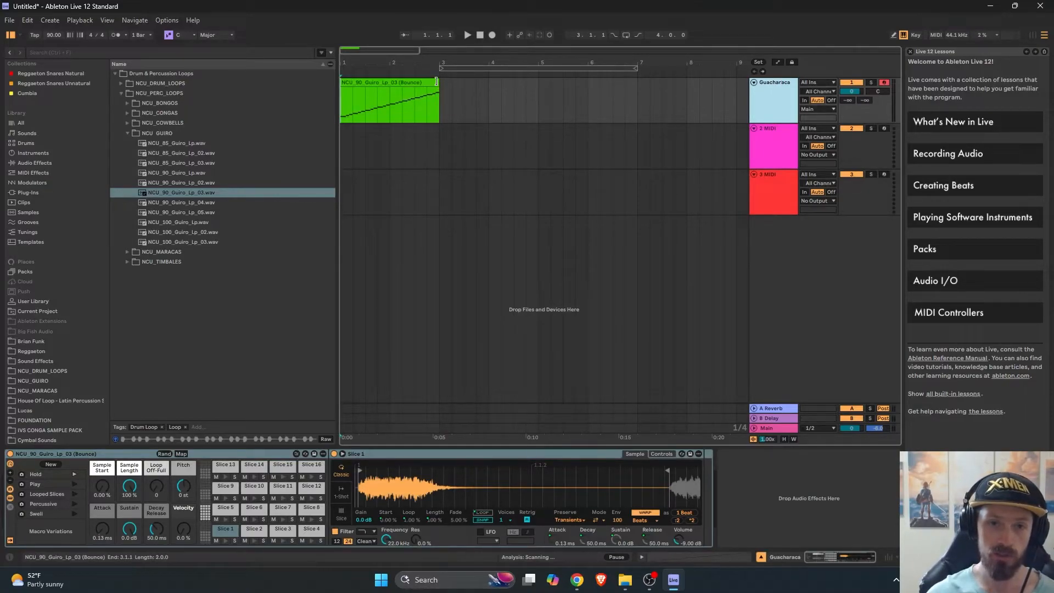
- Shorten the sliced MIDI clip to two beats, ending at 1.3.1, and nudge its Slice 1 note to the clip's start
drag(439, 87, 368, 88)
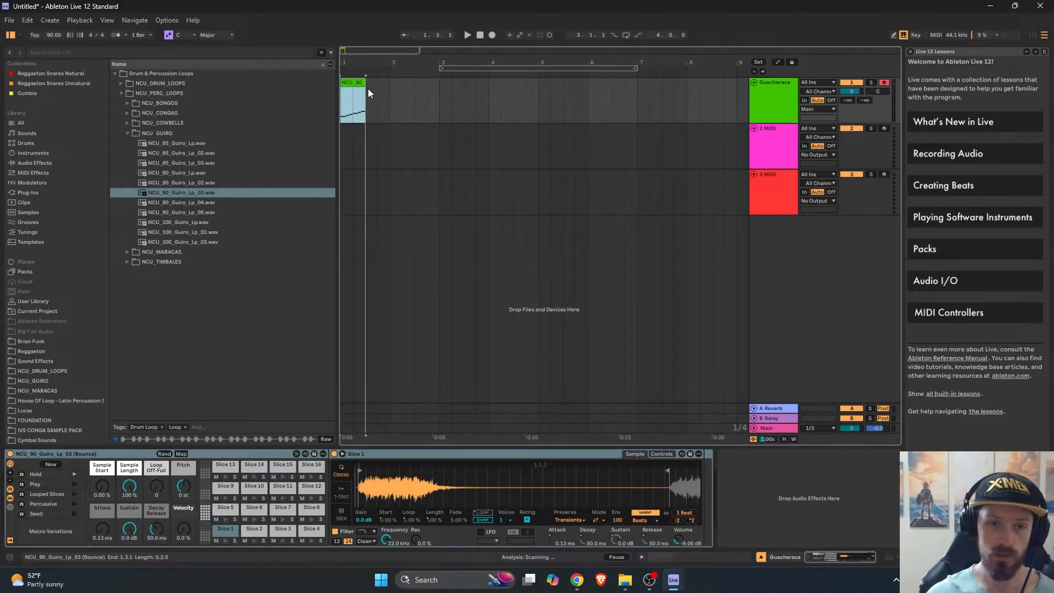
double_click(364, 85)
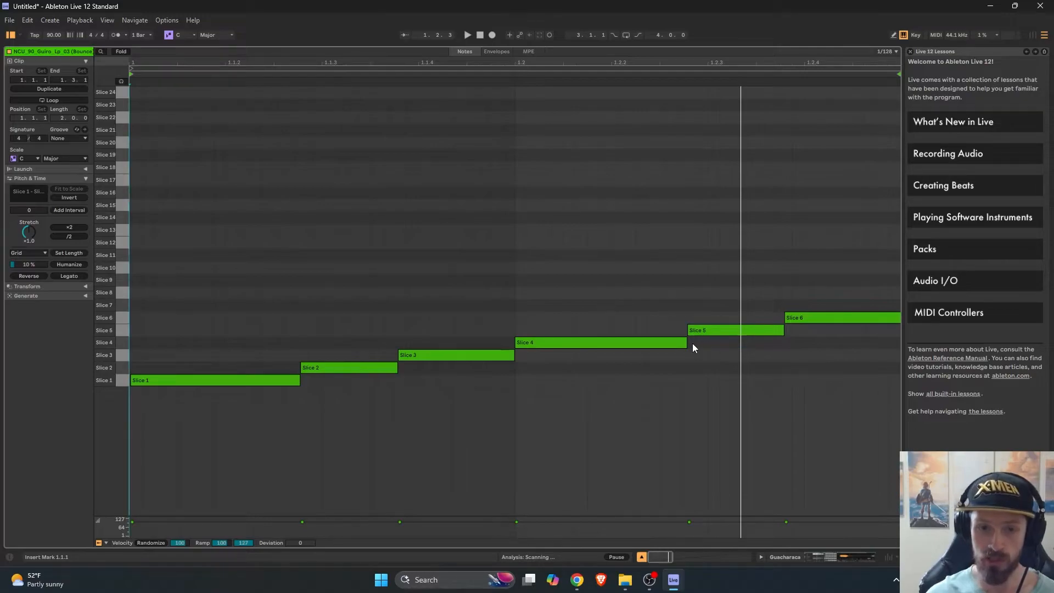
click(199, 379)
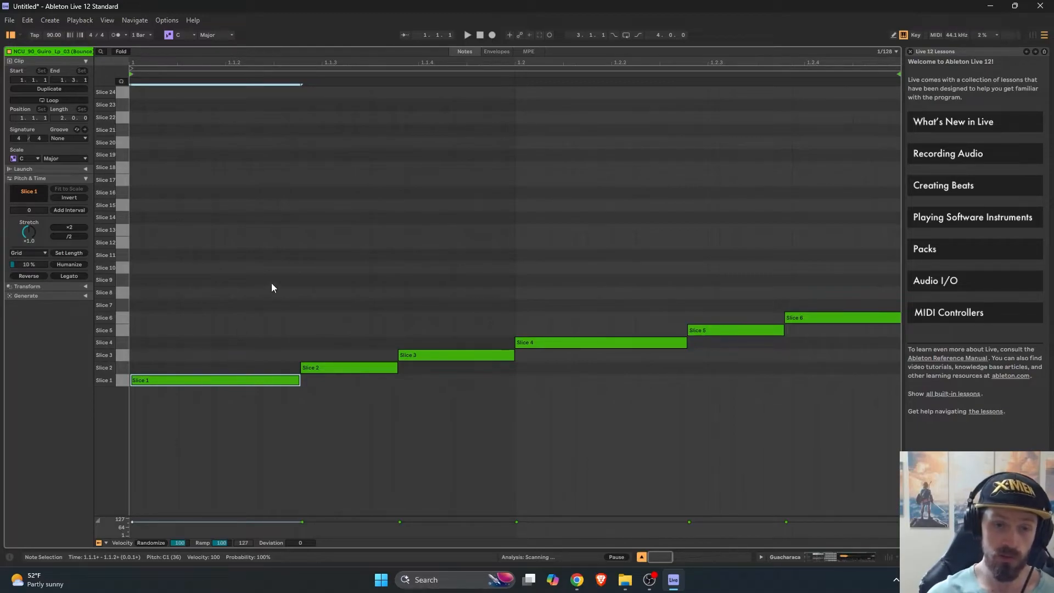
key(Left)
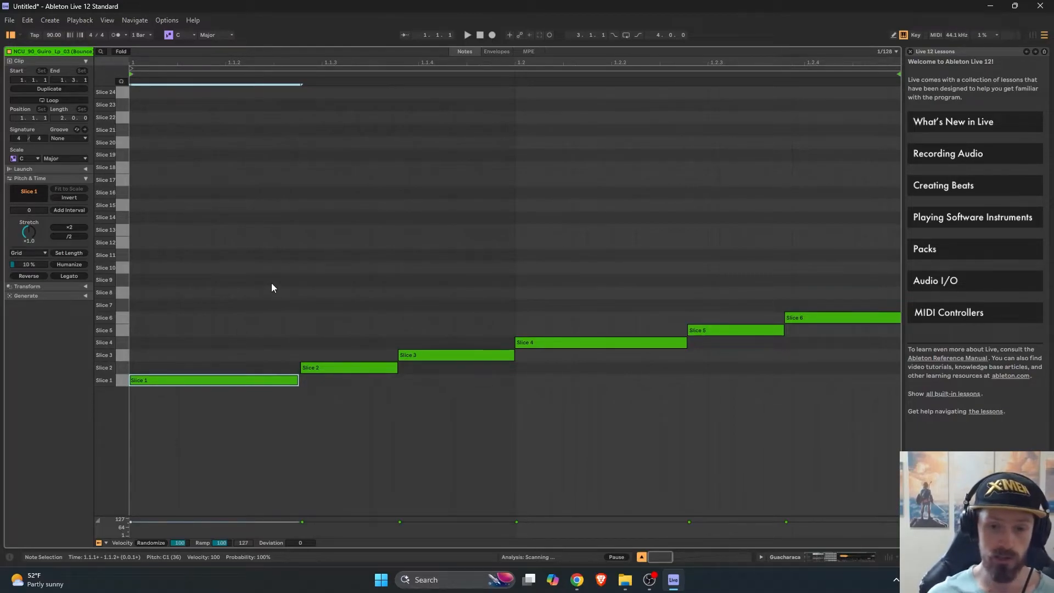
click(563, 345)
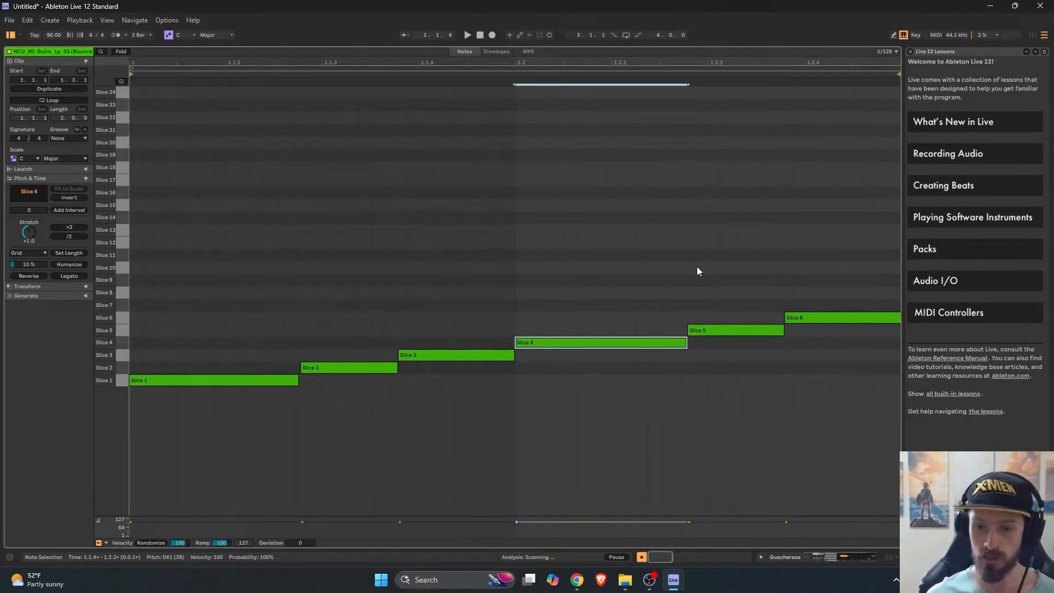
scroll(646, 351, down, 5)
click(308, 319)
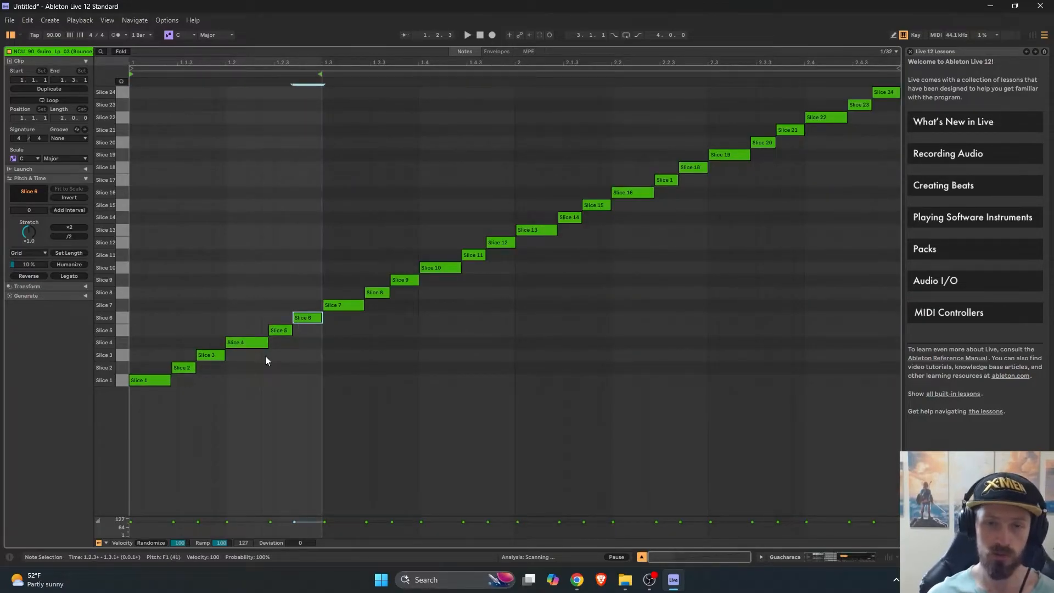
key(ctrl+alt+e)
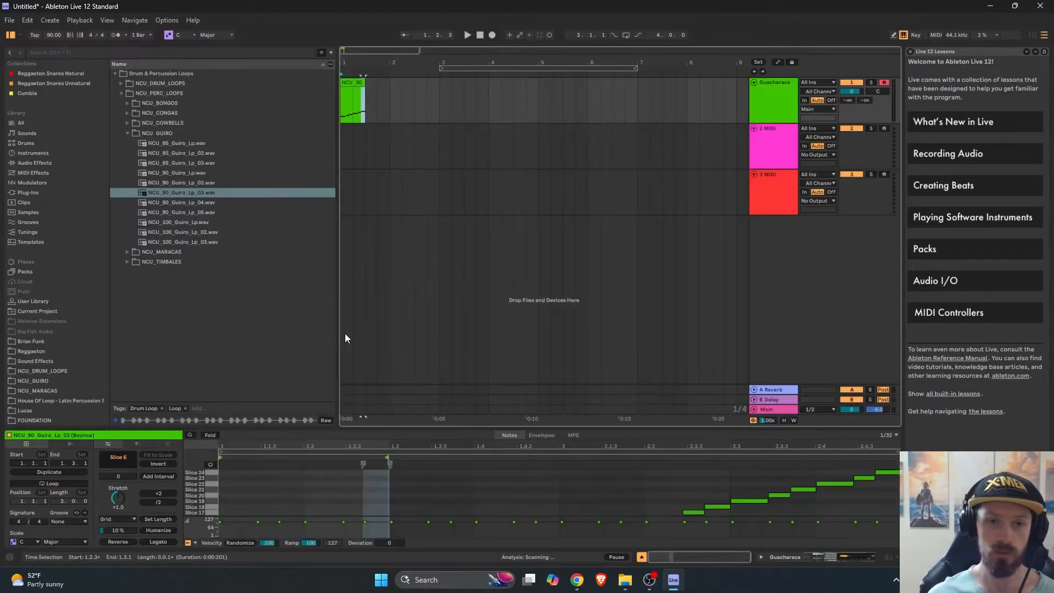
- Duplicate the two-beat clip repeatedly to fill the Guacharaca track up to bar 9
click(348, 82)
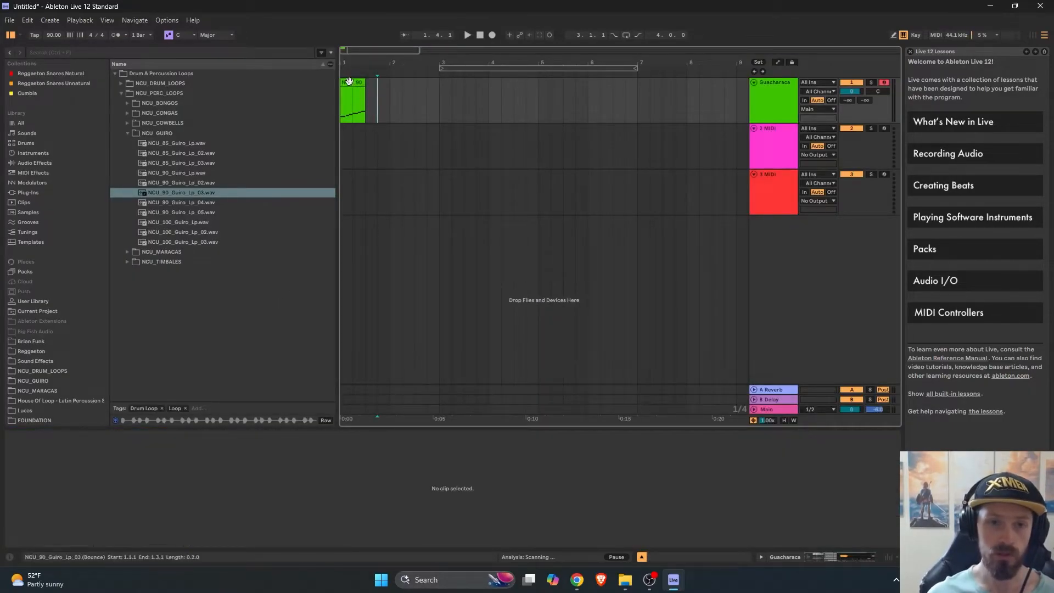
key(ctrl+d)
key(ctrl+d)
key(ctrl+d)
key(ctrl+d)
key(ctrl+d)
key(ctrl+d)
key(ctrl+d)
key(ctrl+d)
key(ctrl+d)
key(ctrl+d)
key(ctrl+d)
key(ctrl+d)
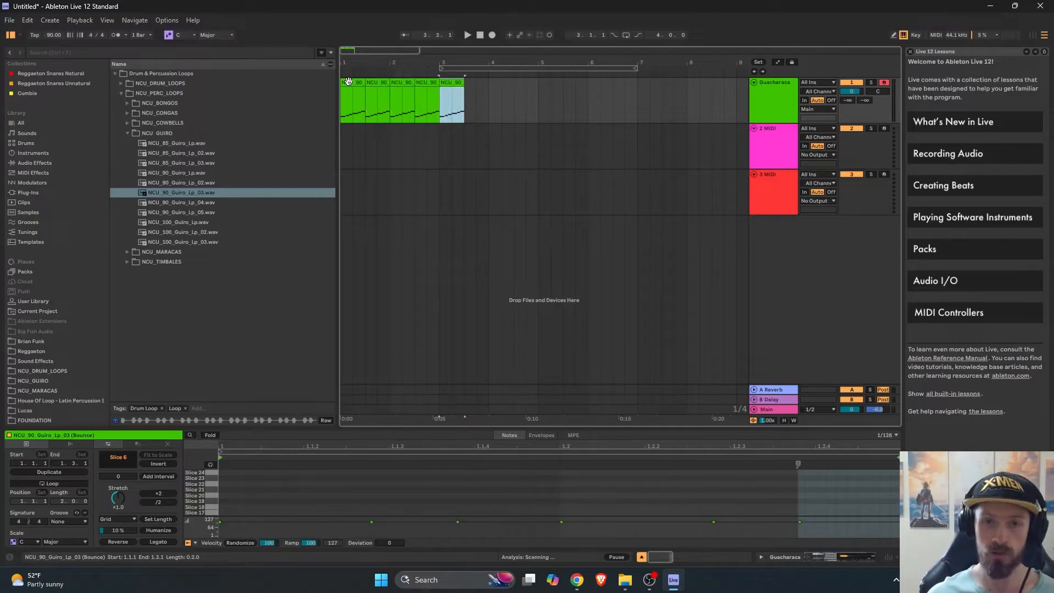
key(ctrl+d)
key(ctrl+d)
key(ctrl+d)
key(ctrl+d)
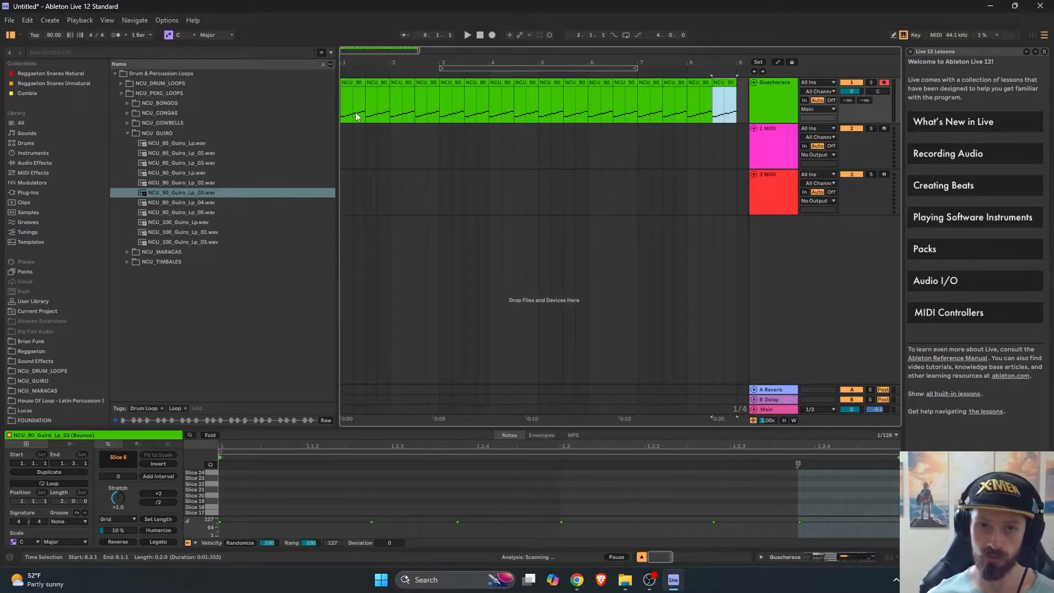
- Rename the first empty MIDI track as Kick
click(772, 126)
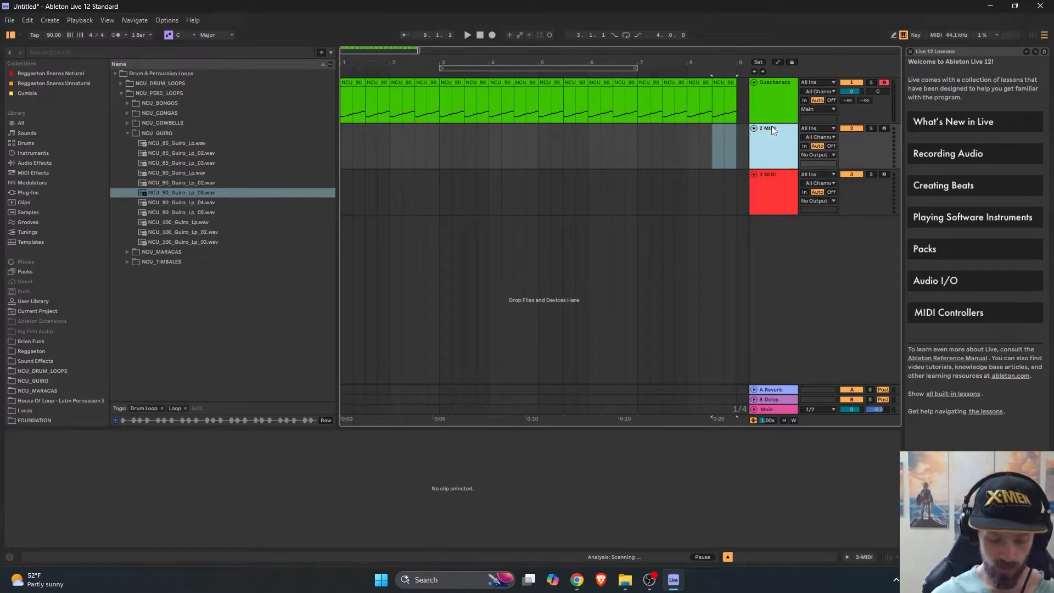
text(Basd)
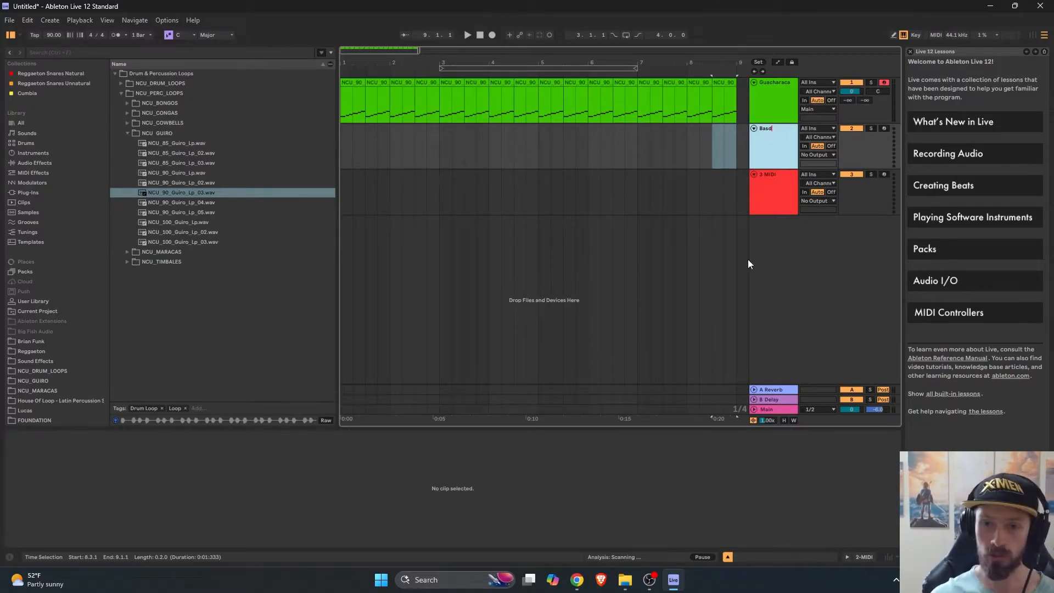
text(Kick)
key(Return)
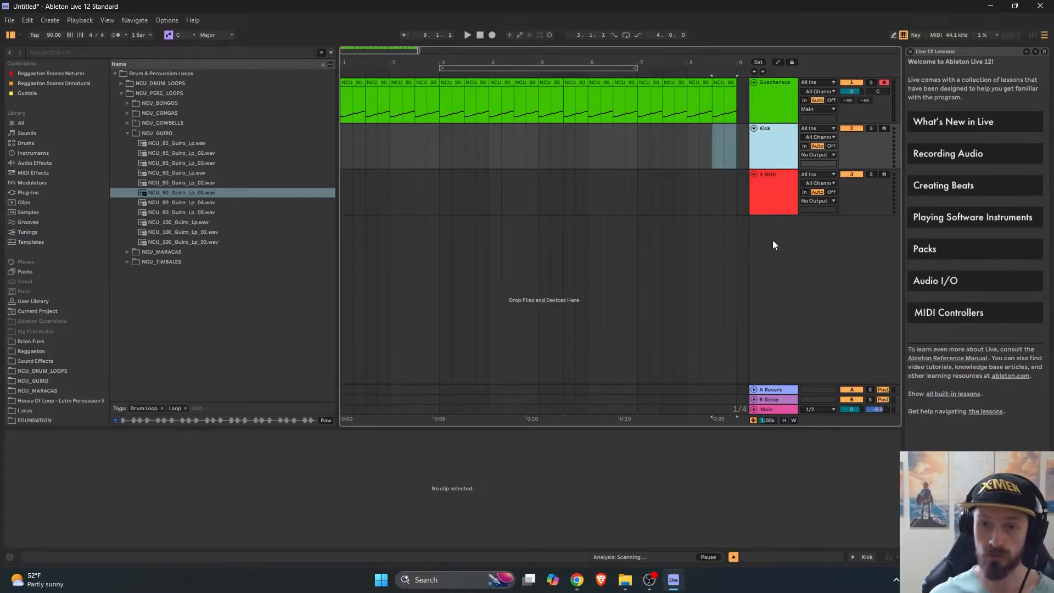
- Load a Drum Rack onto the Kick track, put Kick 030.wav from the Cumbia collection on its C1 pad, and audition it
click(27, 94)
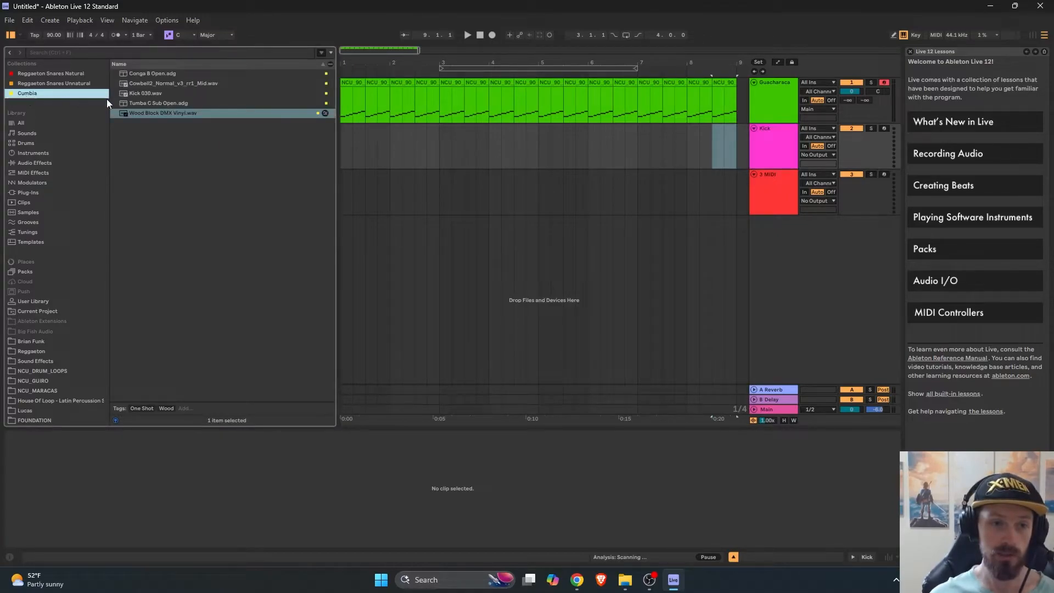
click(131, 95)
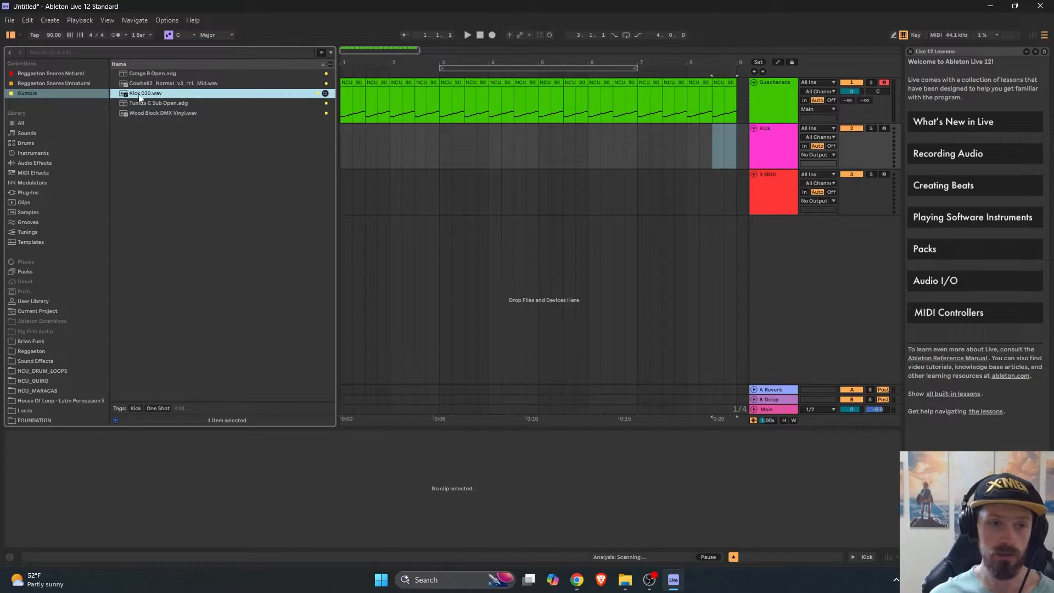
click(47, 134)
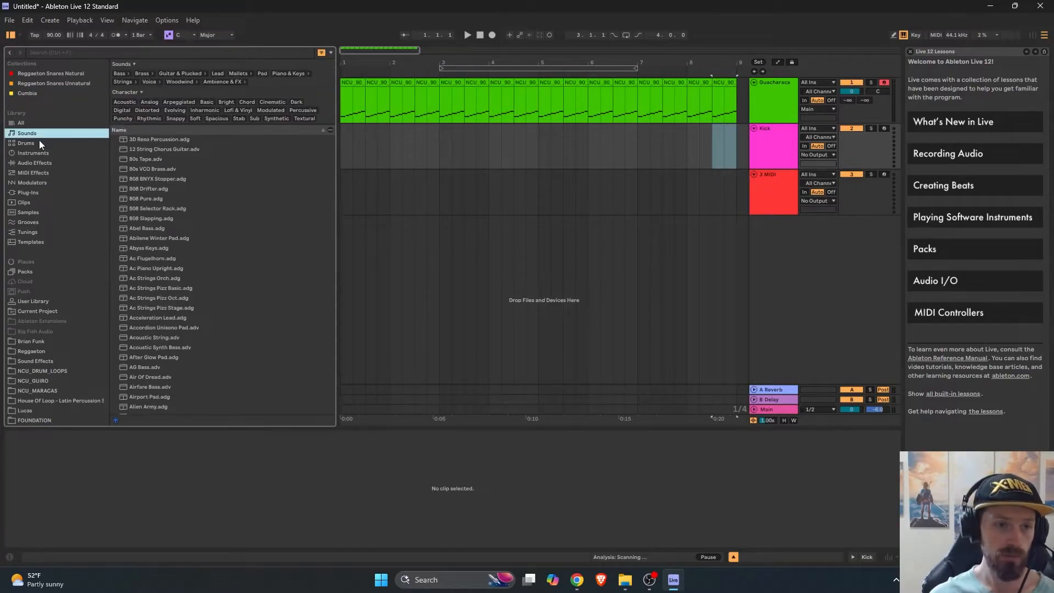
click(39, 143)
drag(153, 75, 495, 111)
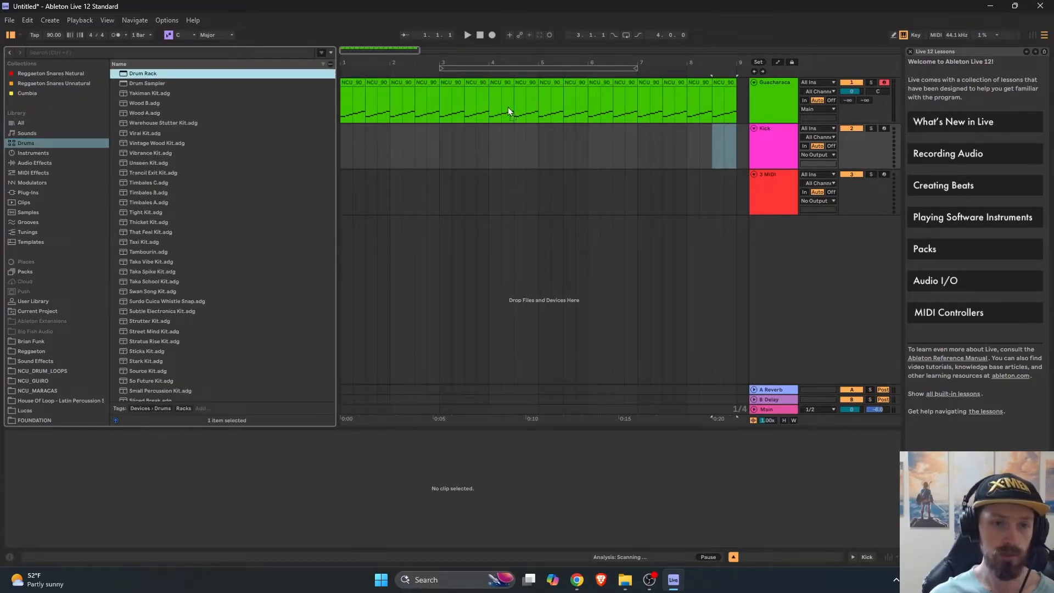
drag(780, 148, 779, 147)
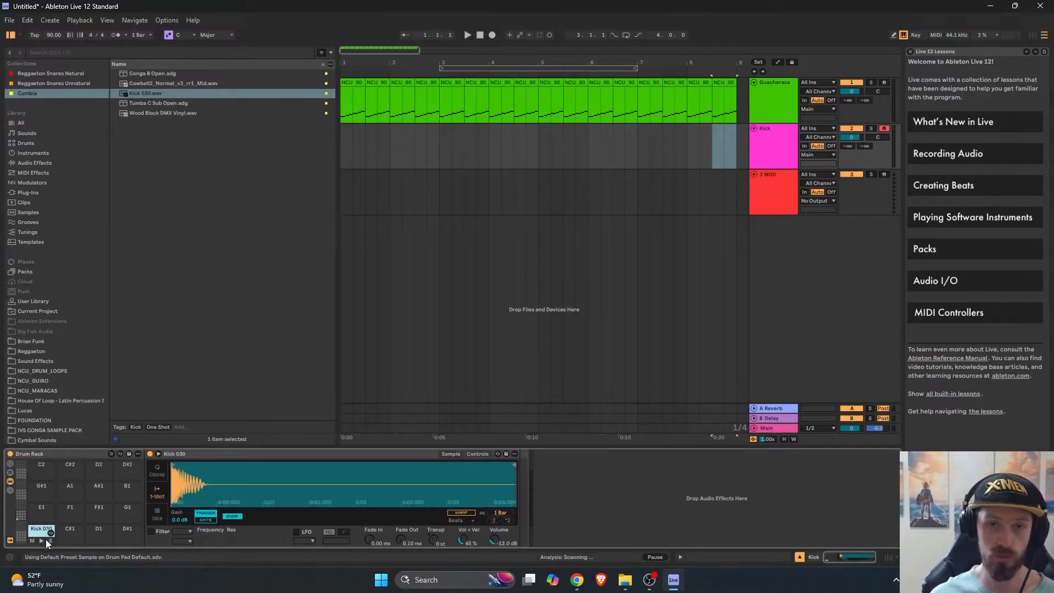
click(41, 542)
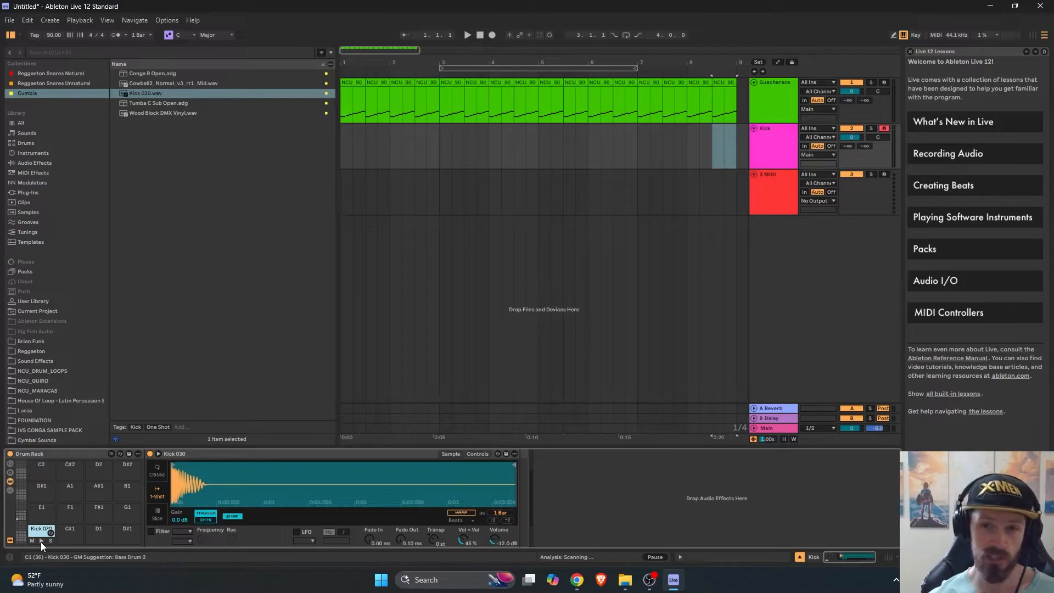
click(42, 541)
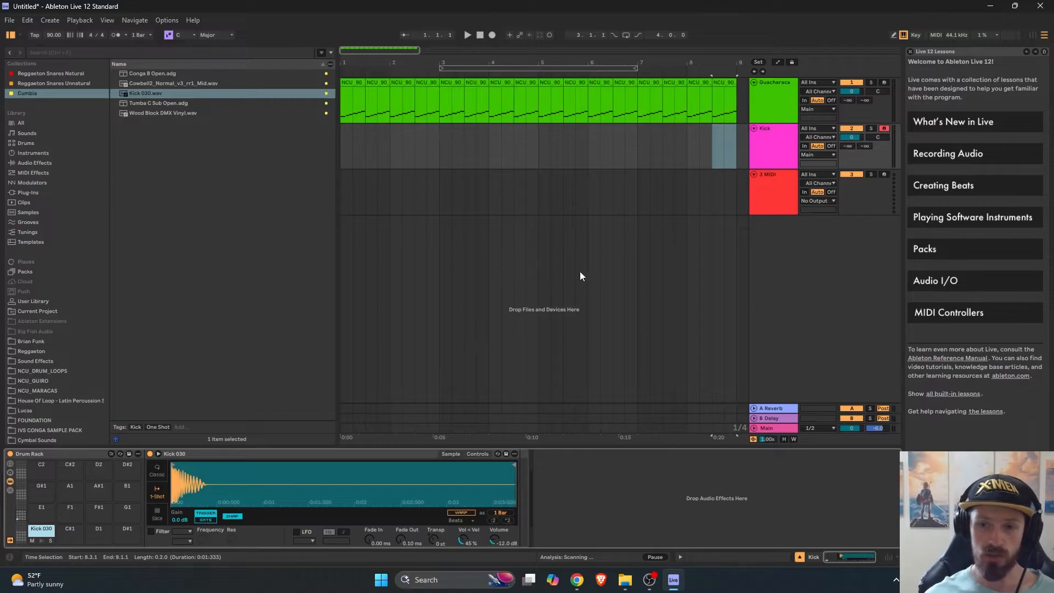
- Rename the remaining empty MIDI track as Congas and audition the first two samples of the IVS CONGA SAMPLE PACK
right_click(772, 183)
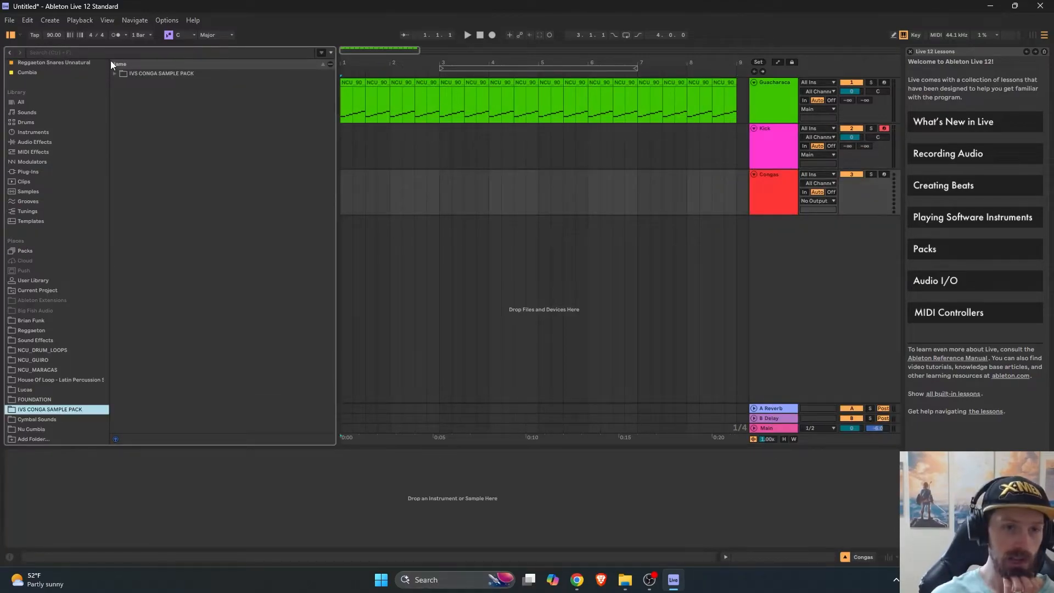
click(115, 73)
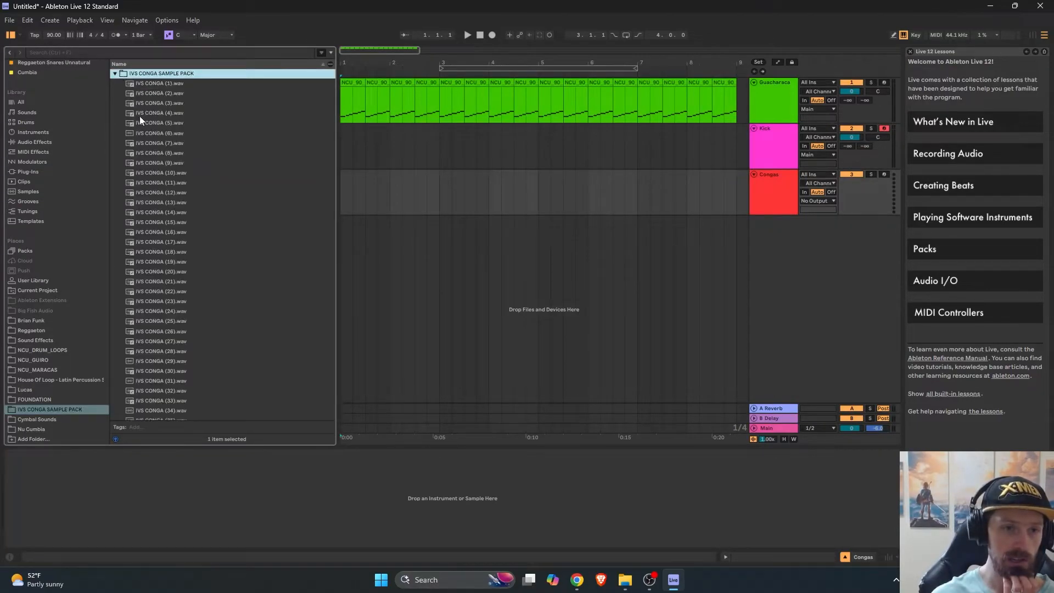
click(168, 84)
click(169, 95)
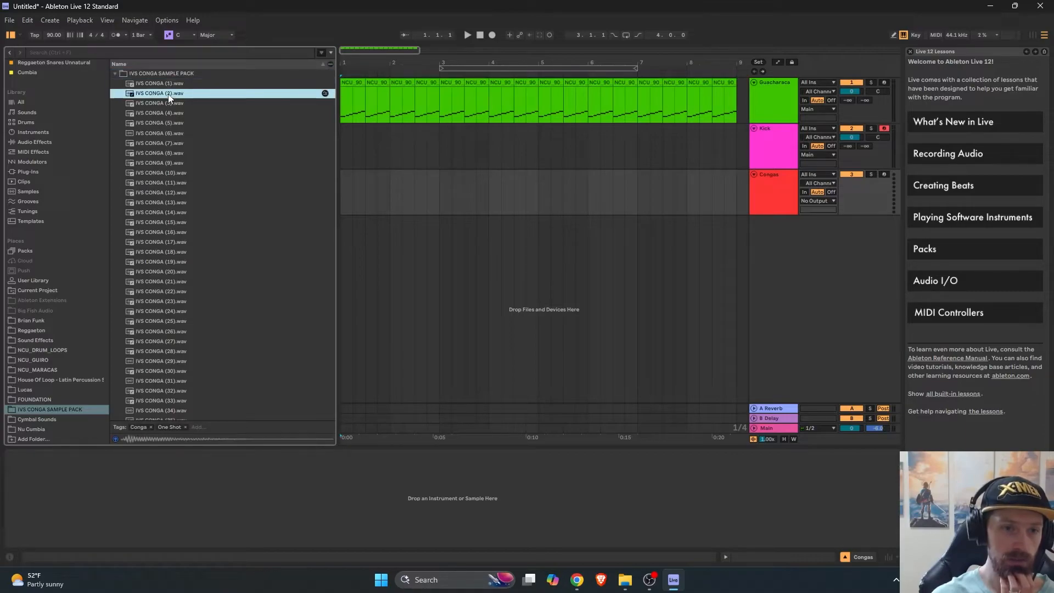
key(Up)
- Load a Drum Rack onto the Congas track and put IVS CONGA (1) and IVS CONGA (2) on pads C1 and C#1
click(773, 140)
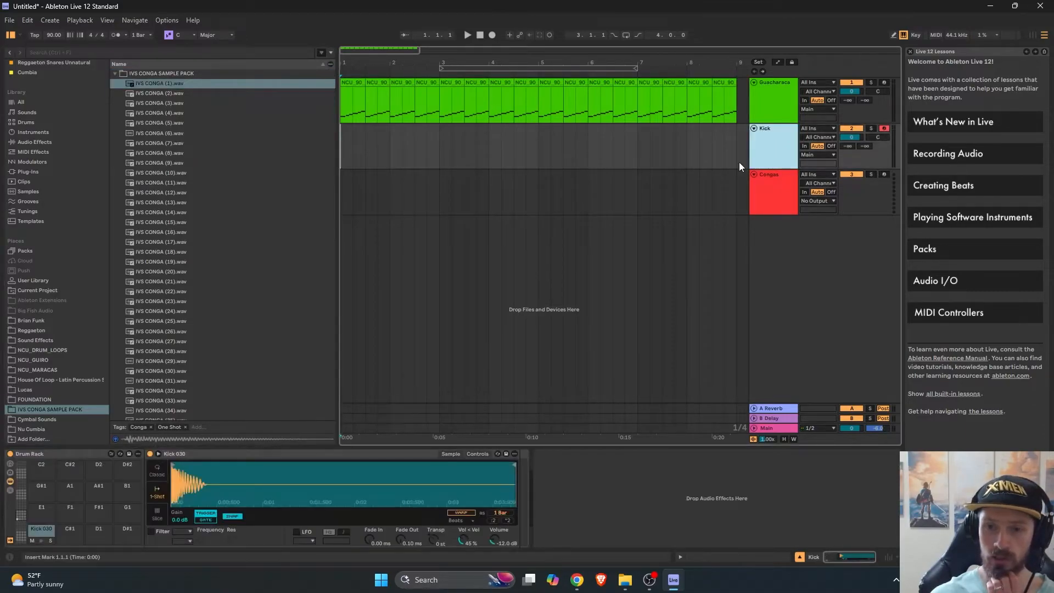
click(759, 183)
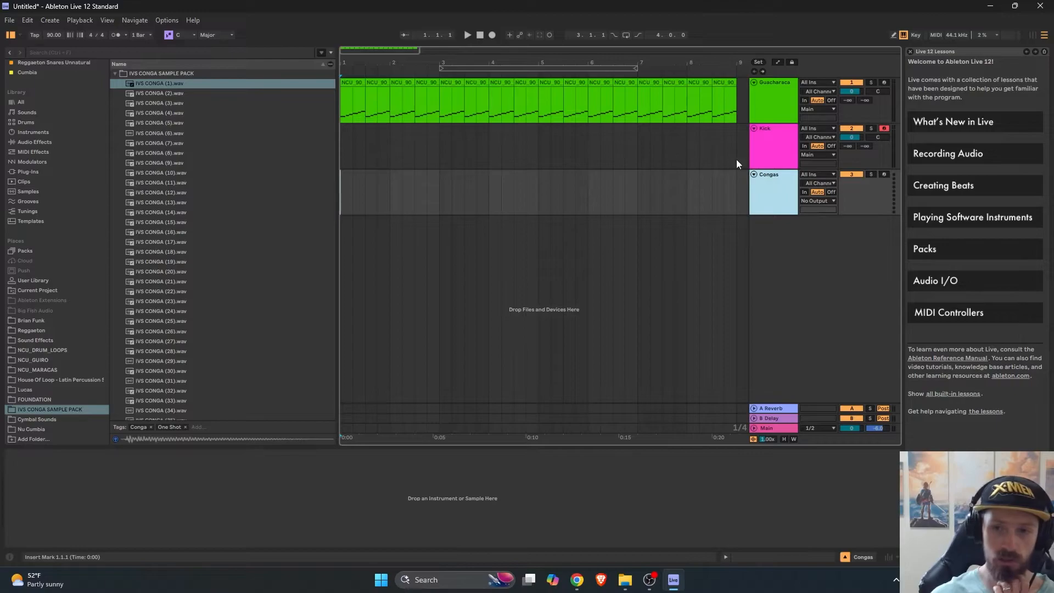
click(104, 129)
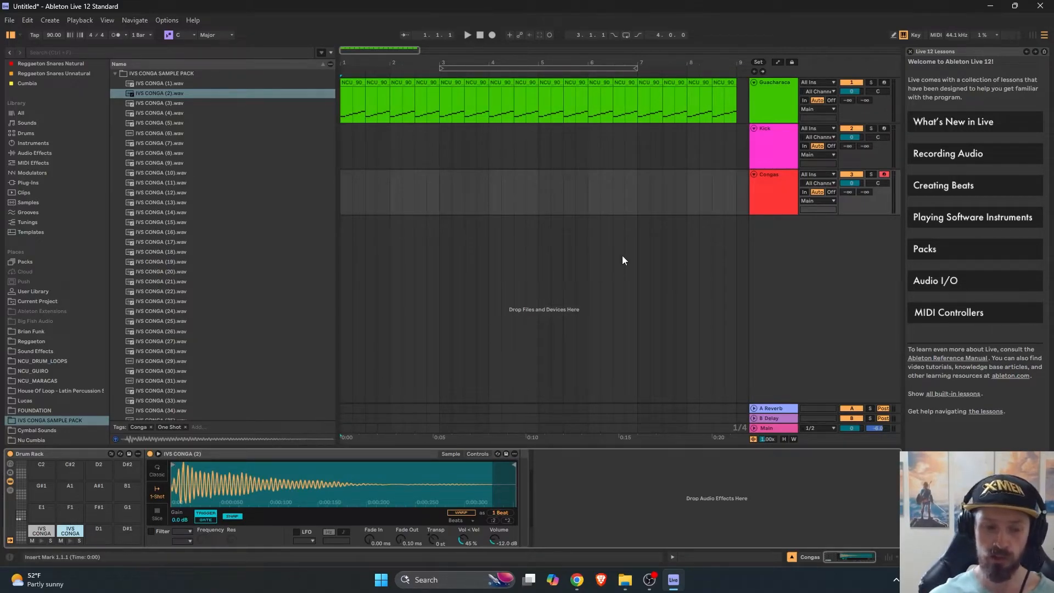
- Add a new MIDI track below Congas and name it Cowbell/Woodblock
key(ctrl+shift+t)
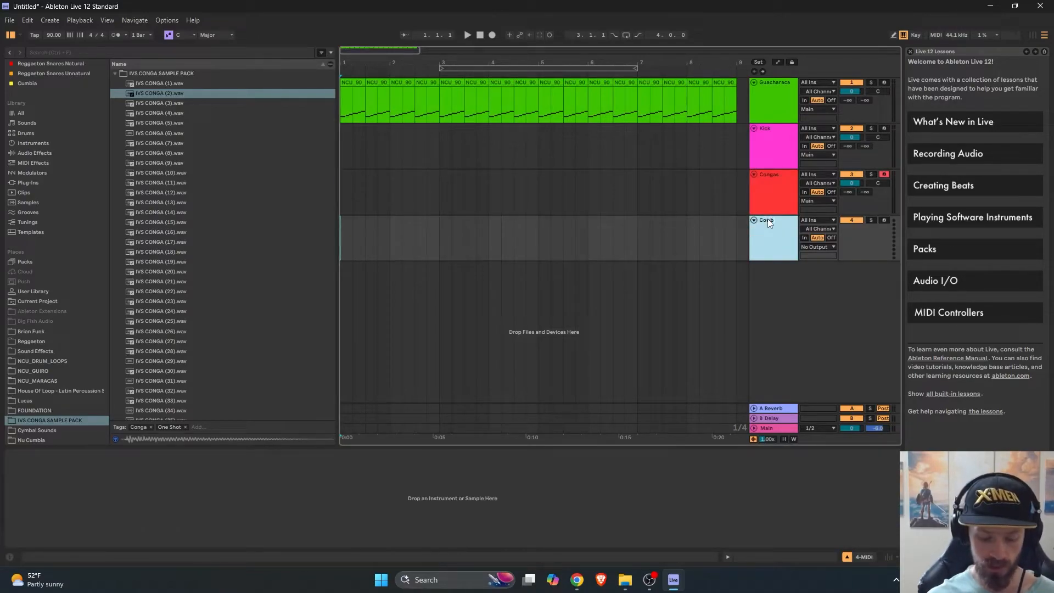
text(Wo)
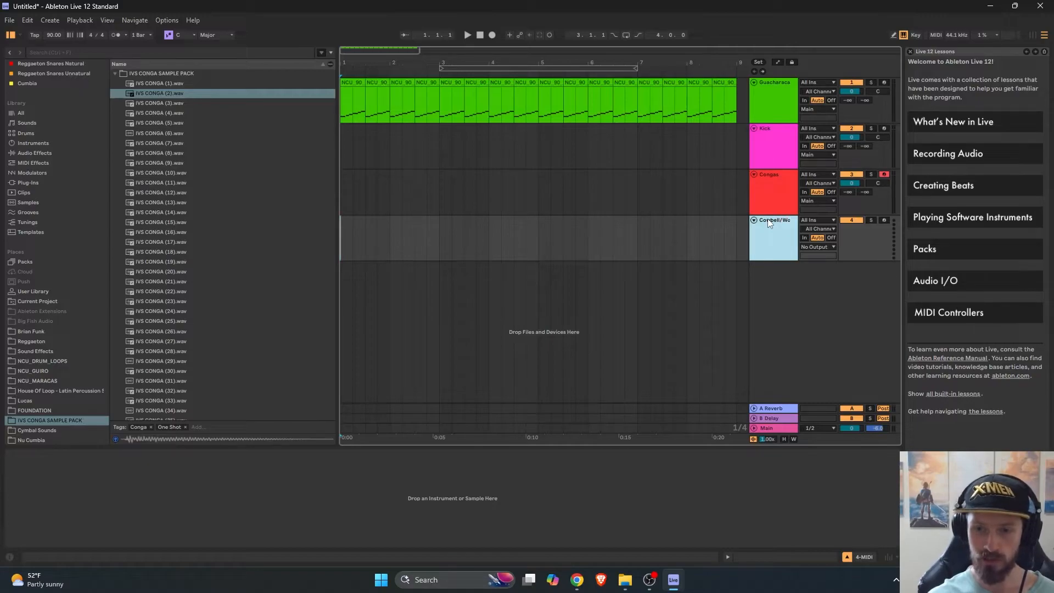
text(odblock)
key(Return)
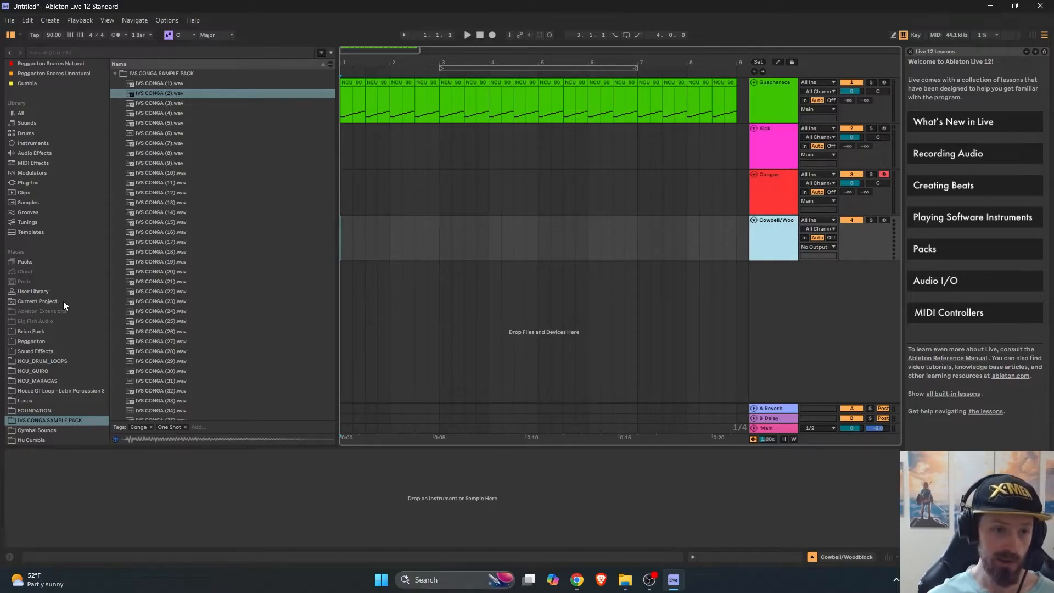
scroll(172, 348, down, 1)
scroll(53, 196, up, 1)
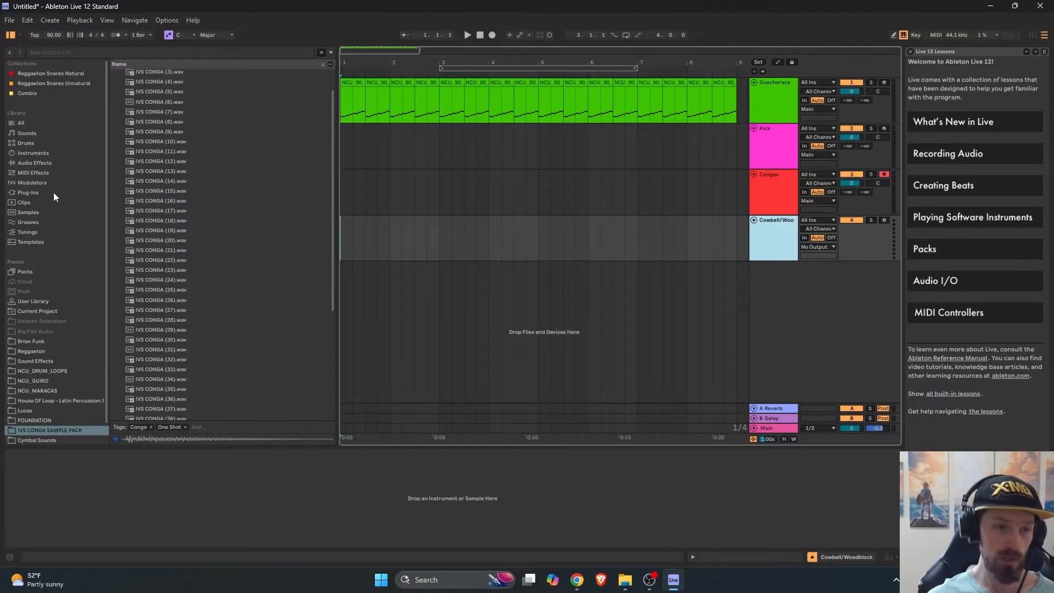
- Audition Wood Block DMX Vinyl.wav from the Cumbia collection and load a Drum Rack onto the Cowbell/Woodblock track
click(35, 96)
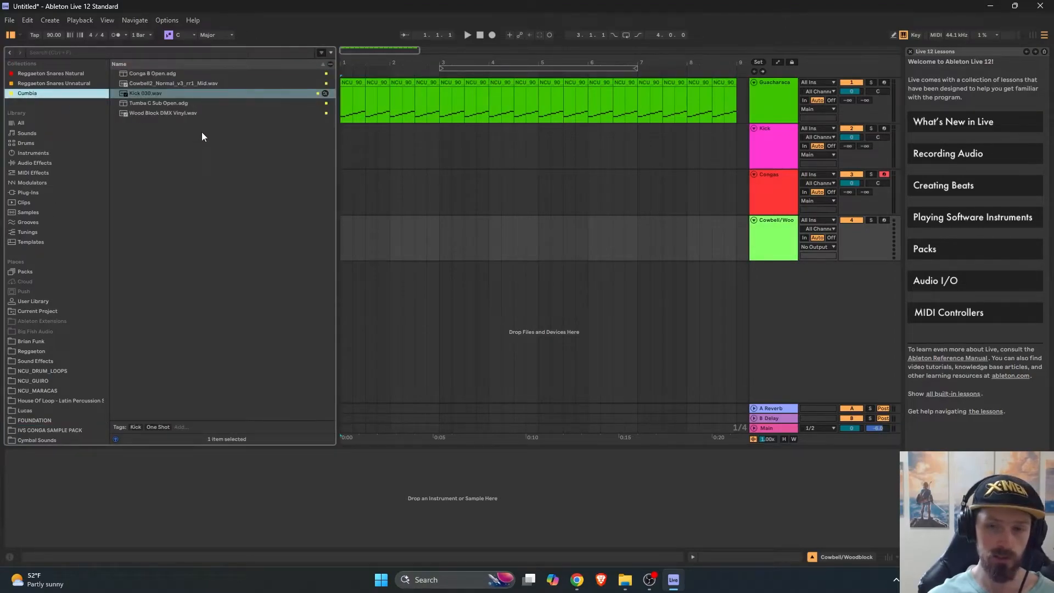
click(149, 114)
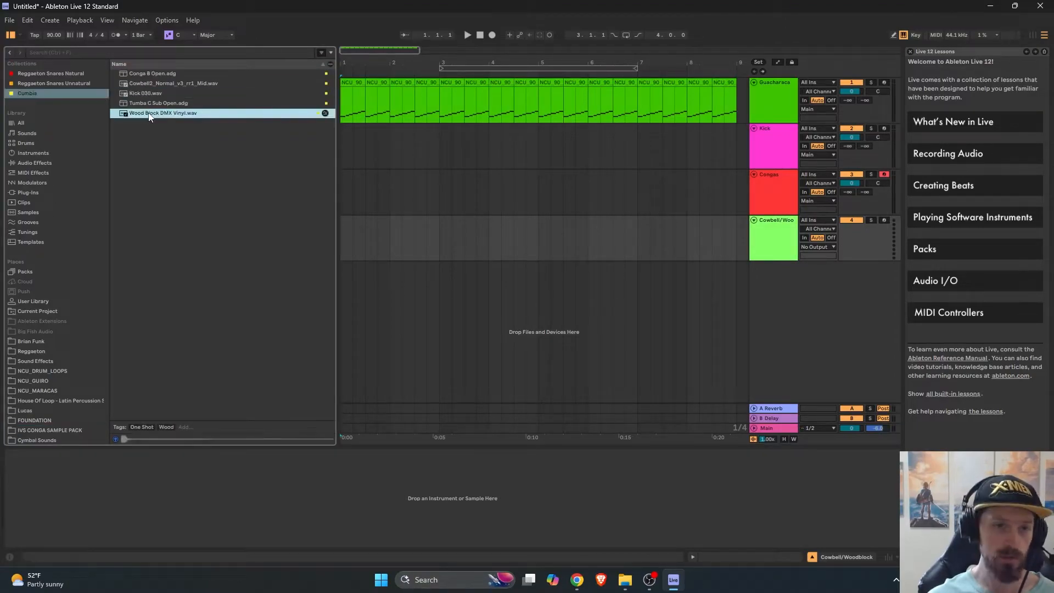
mouse_move(149, 116)
mouse_down()
mouse_move(383, 221)
mouse_move(350, 246)
mouse_move(687, 212)
mouse_move(147, 118)
mouse_up()
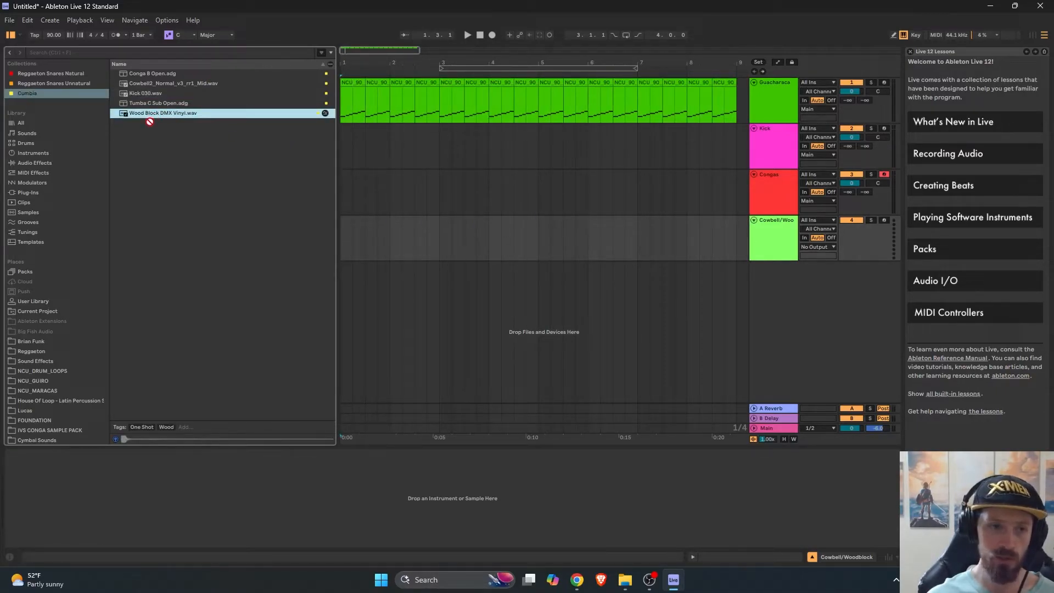
click(763, 237)
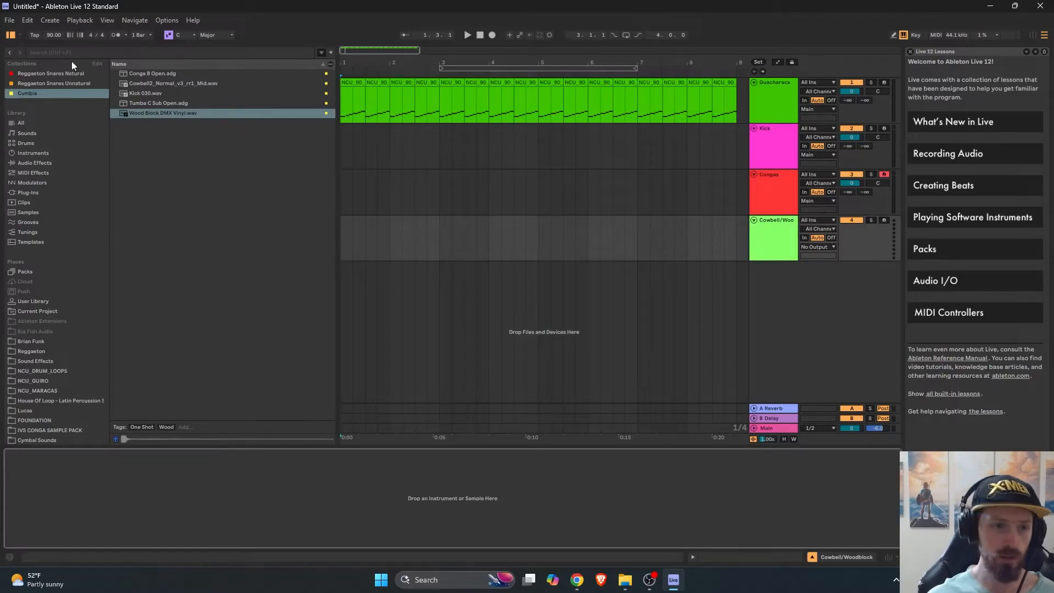
click(21, 123)
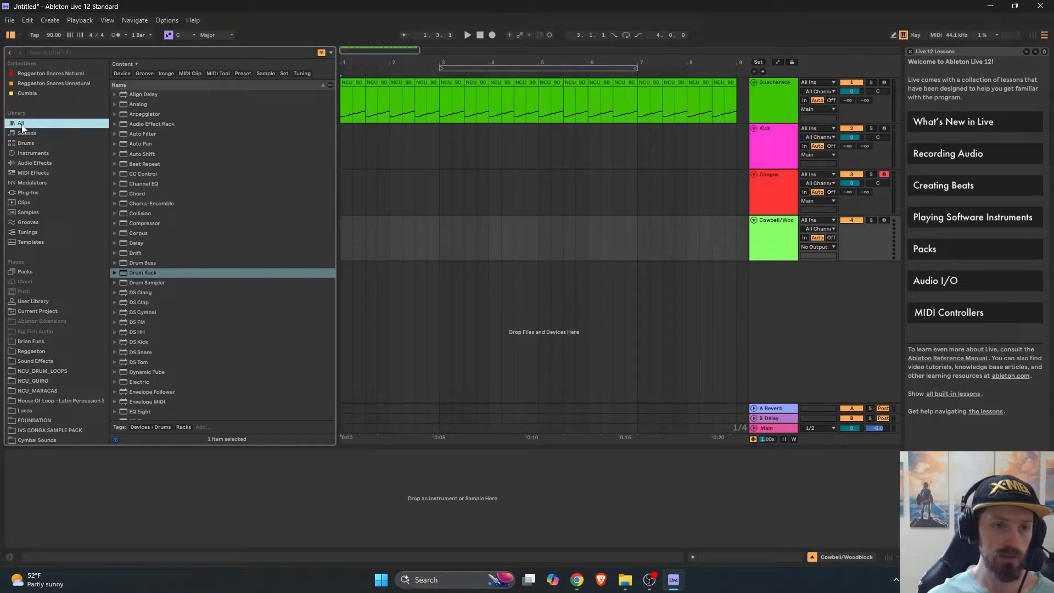
drag(140, 273, 784, 243)
- Put Wood Block DMX Vinyl.wav on pad C1 and Cowbell2_Normal_v3_rr1_Mid.wav on pad C#1 of the new Drum Rack
click(27, 133)
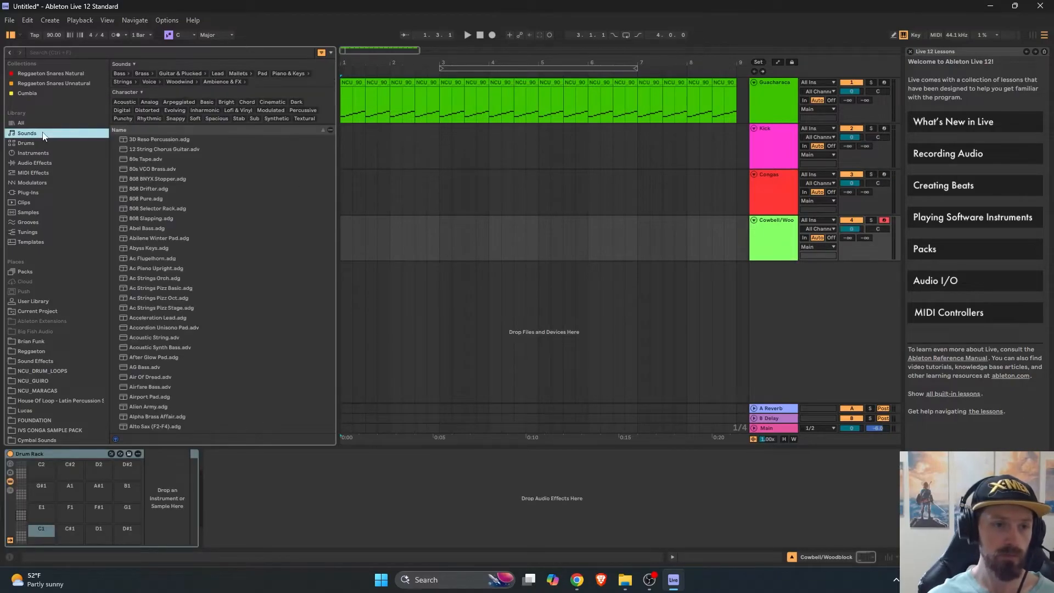
click(48, 143)
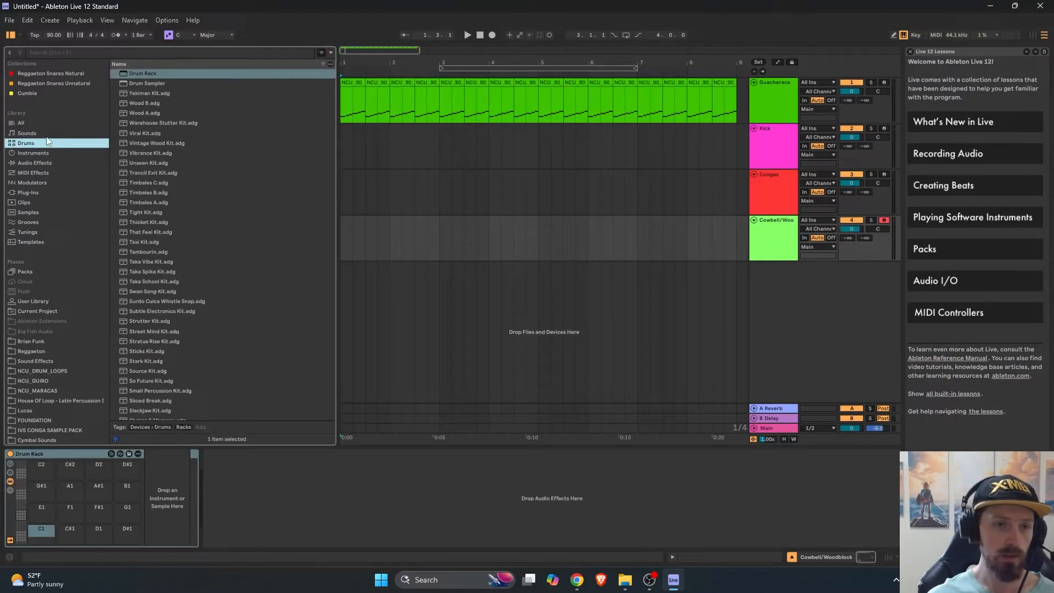
click(39, 94)
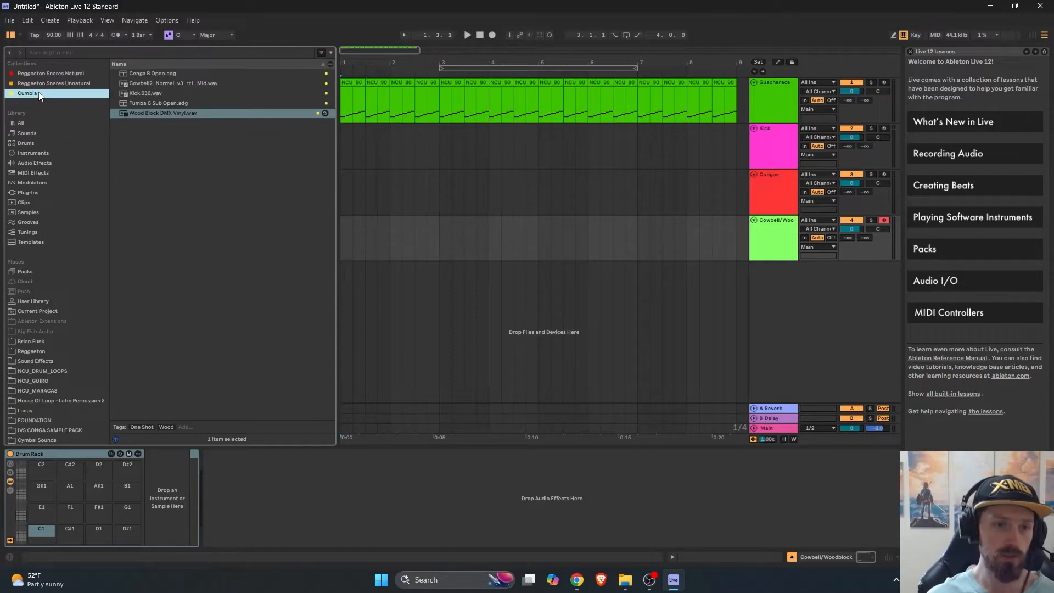
click(141, 114)
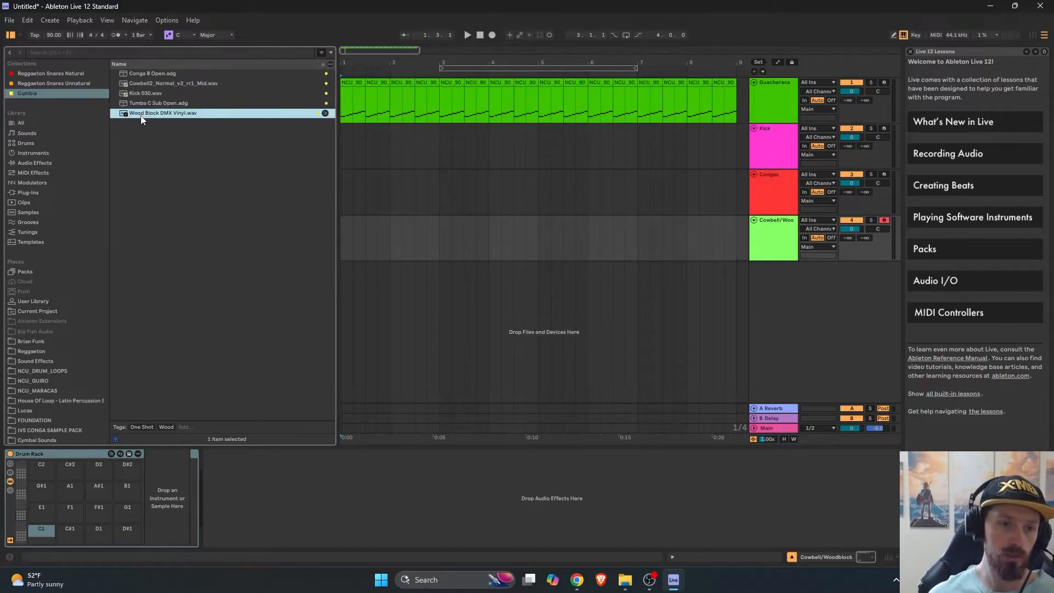
drag(41, 529, 41, 529)
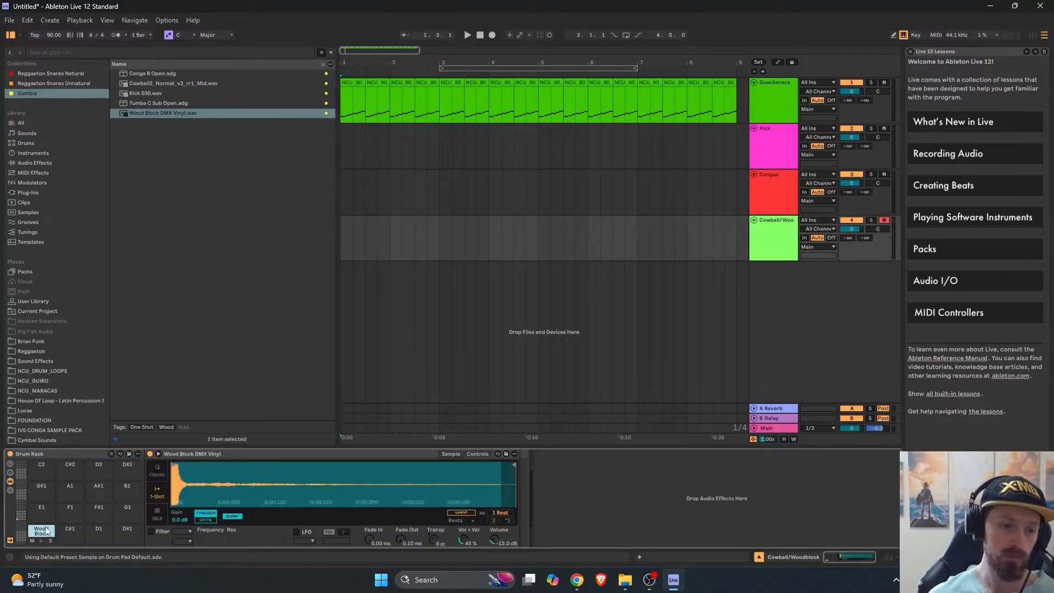
click(136, 83)
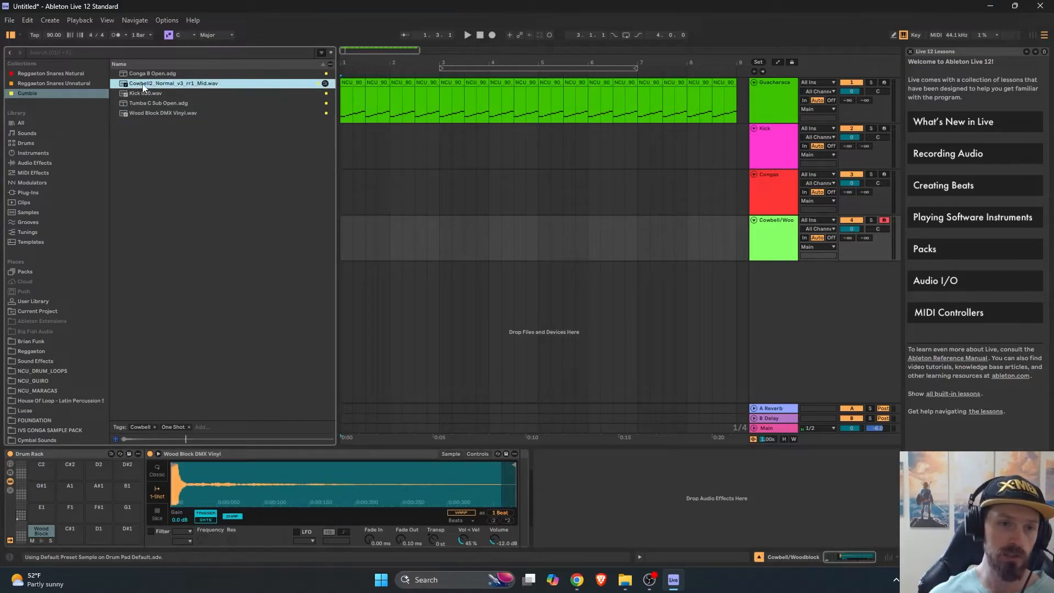
drag(148, 83, 69, 536)
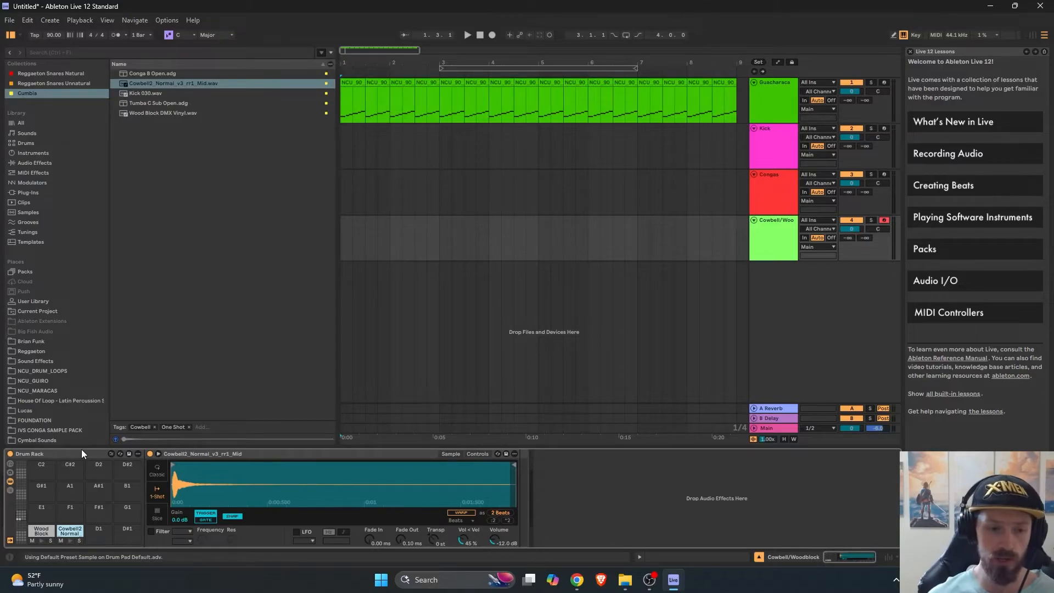
- Trim the silence before the cowbell sample by moving its start point up to the beginning of the hit
scroll(195, 494, up, 10)
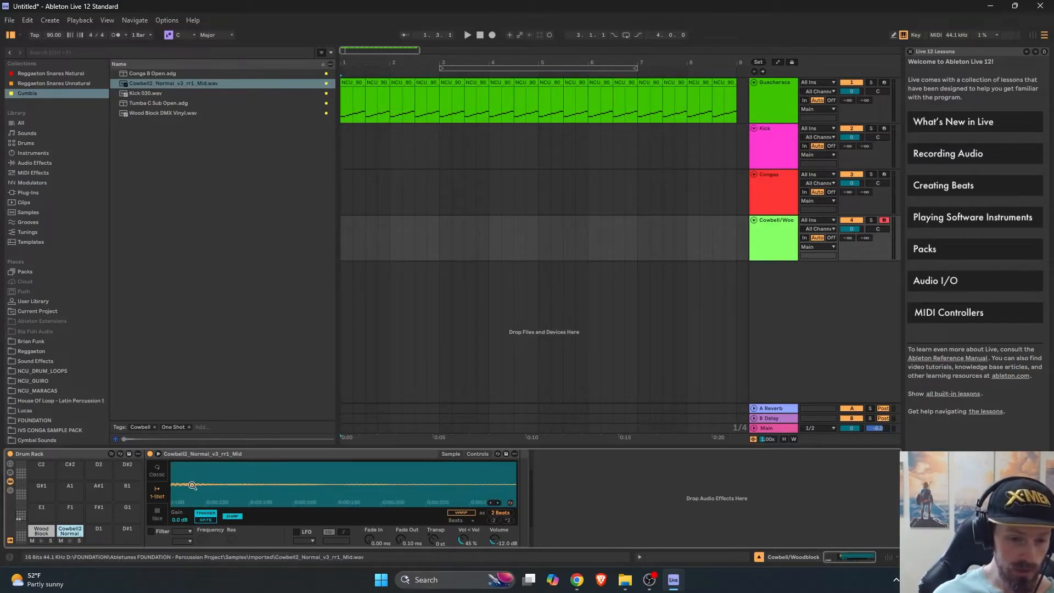
scroll(200, 496, left, 2)
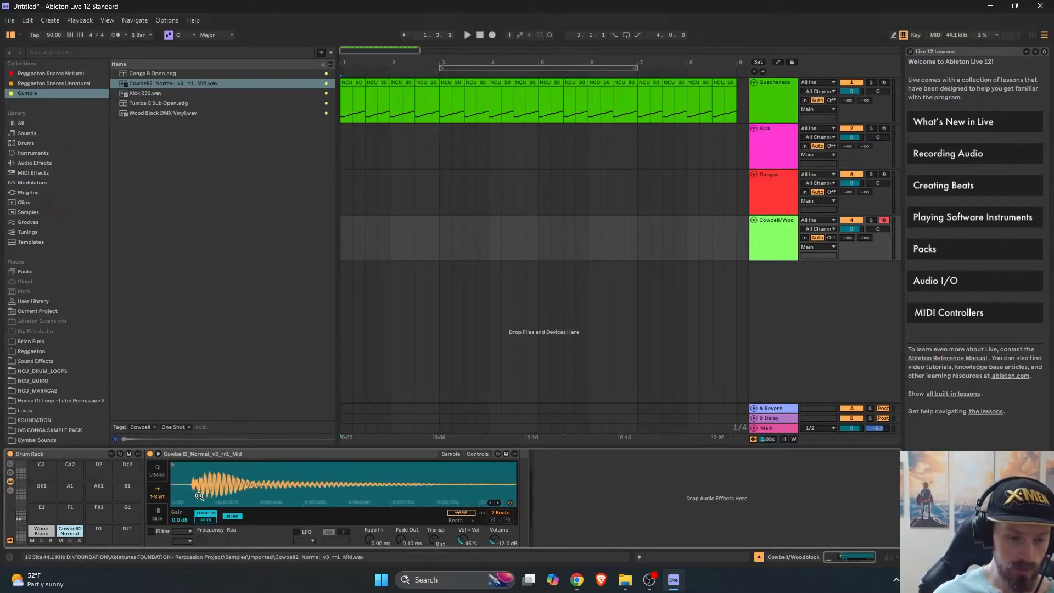
drag(172, 465, 193, 468)
key(space)
key(space)
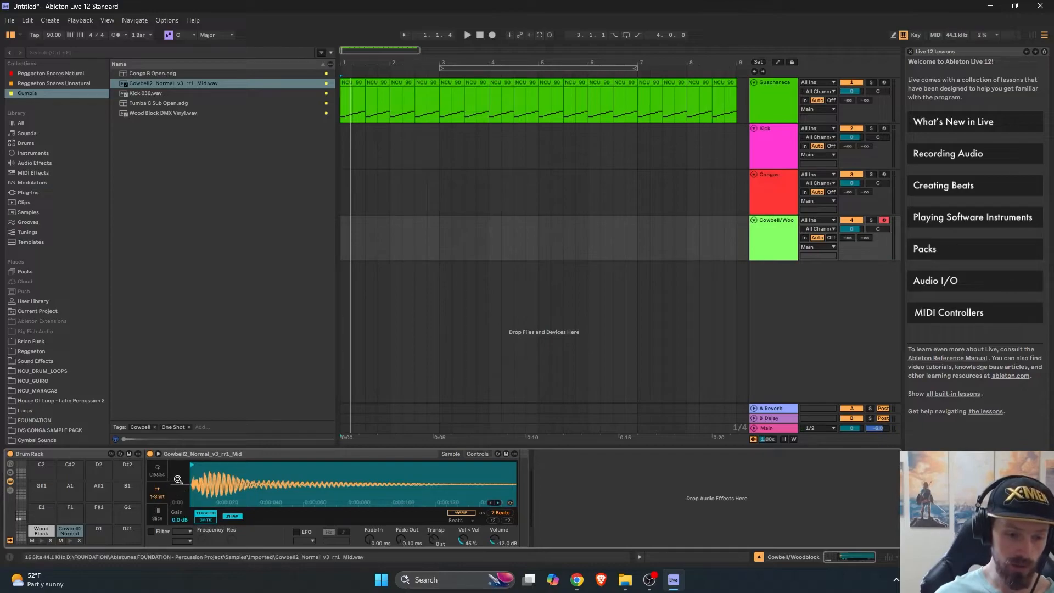
scroll(201, 486, down, 5)
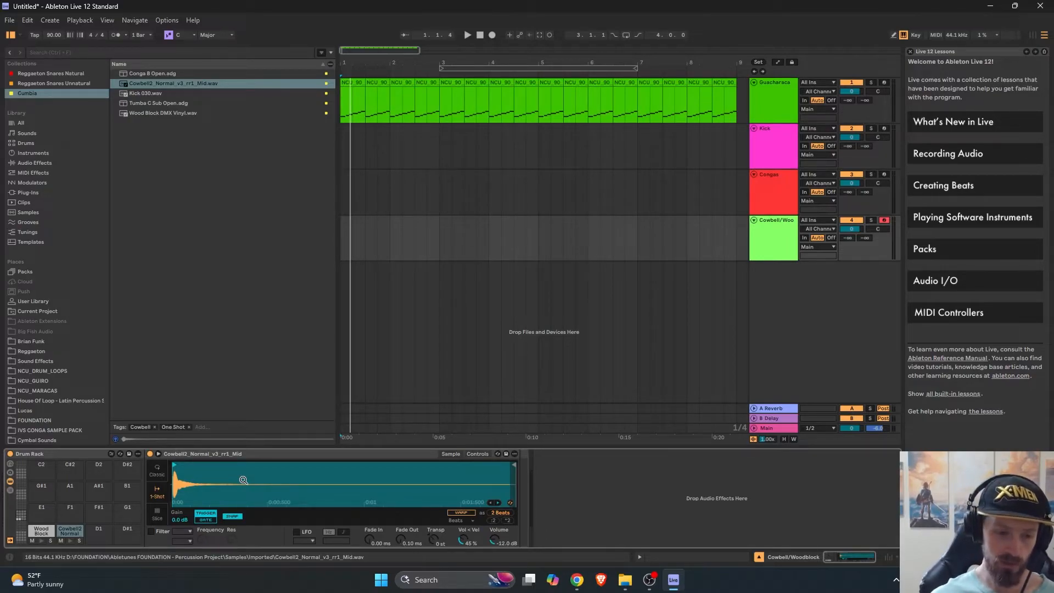
scroll(179, 484, up, 3)
scroll(178, 484, up, 2)
scroll(186, 496, up, 3)
drag(188, 498, 191, 502)
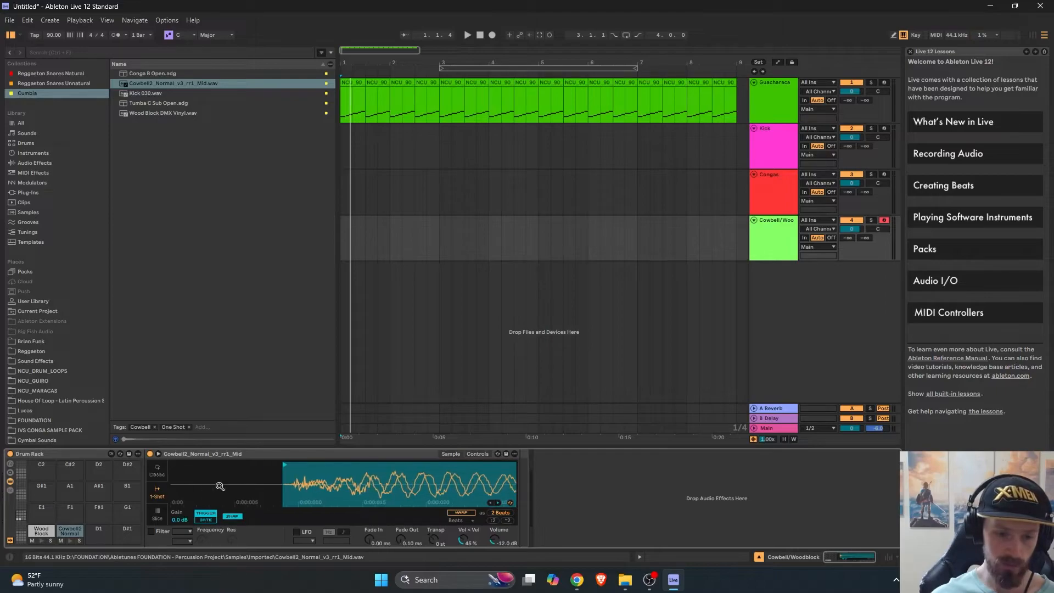
drag(284, 465, 295, 466)
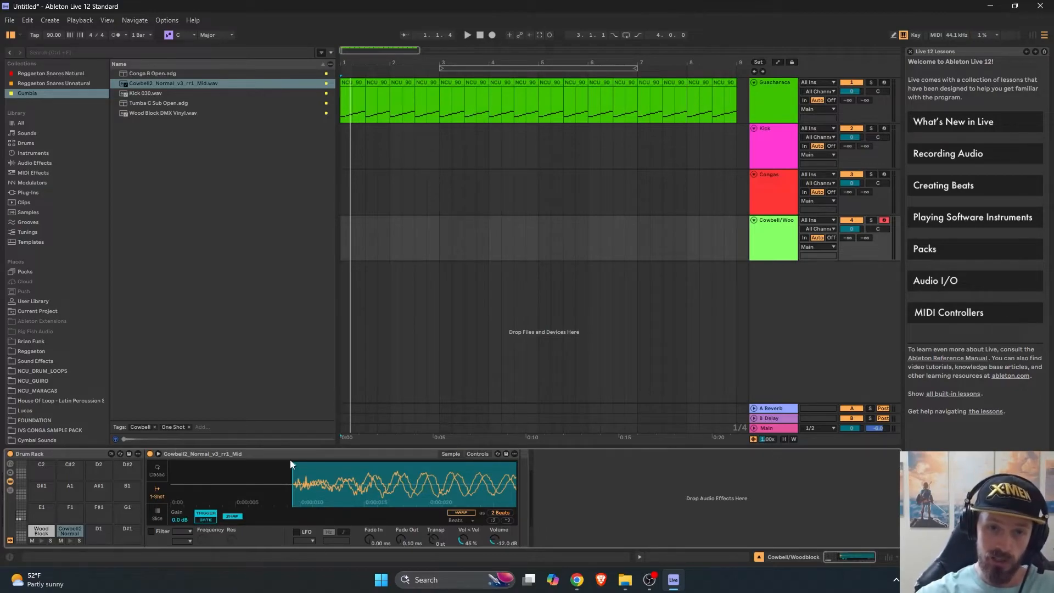
- Create an empty MIDI clip in the Guacharaca track's first Session View slot, hide the browser and enlarge the clip editor
key(Tab)
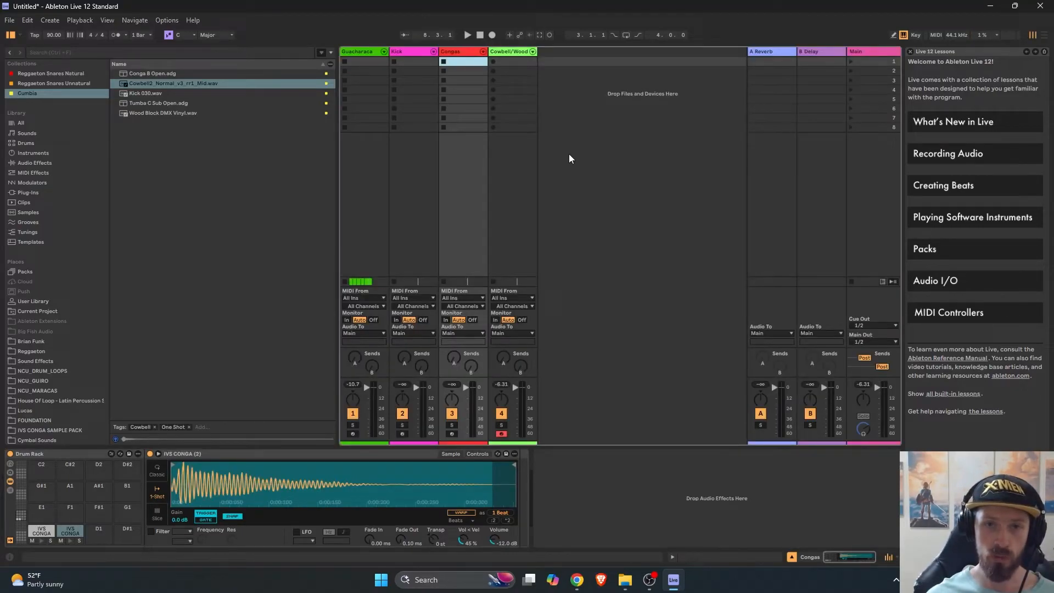
right_click(363, 62)
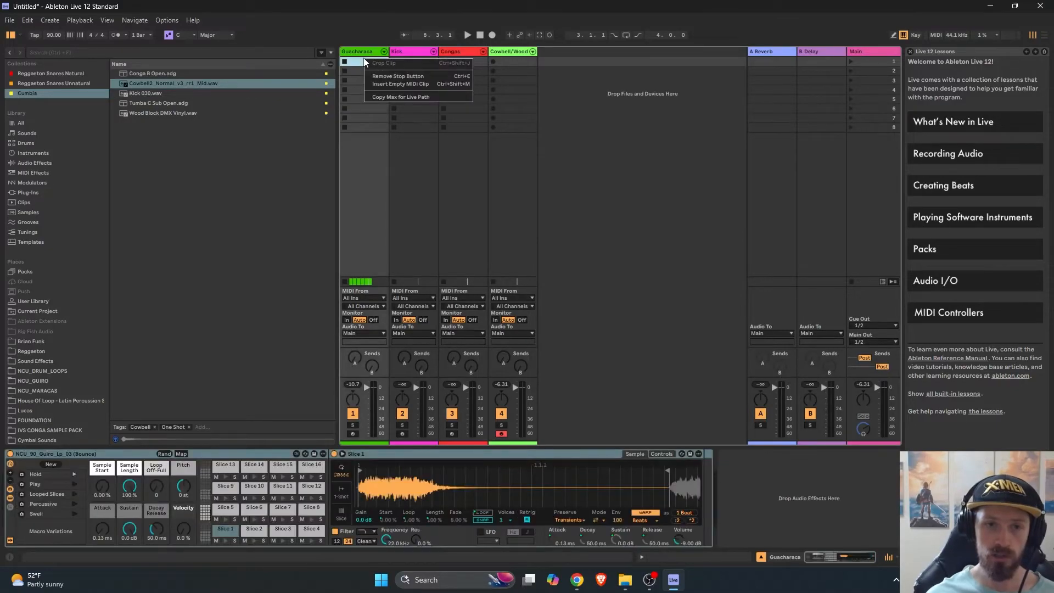
click(360, 64)
double_click(359, 64)
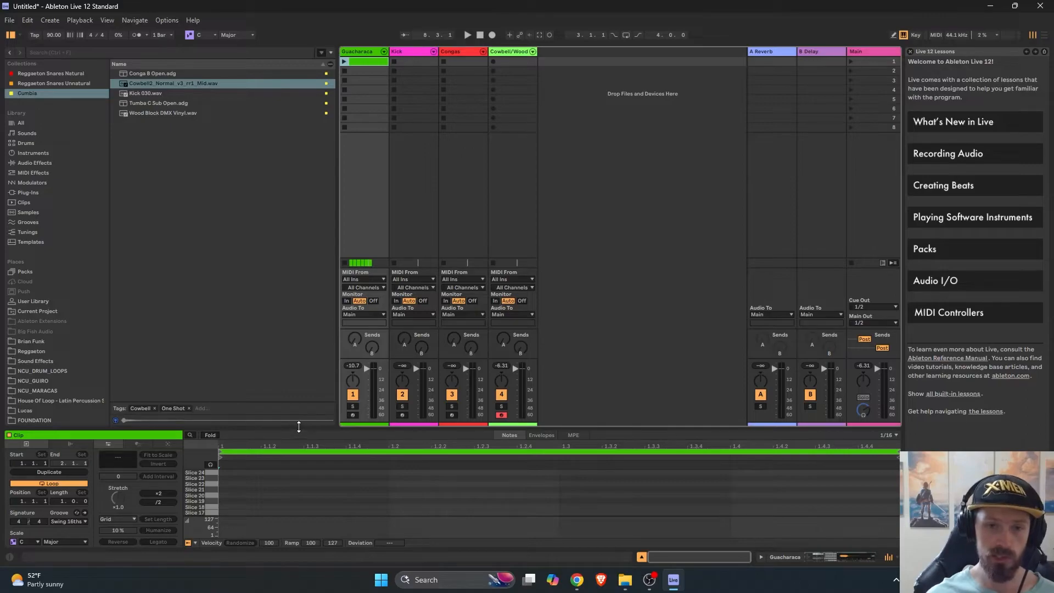
key(ctrl+alt+b)
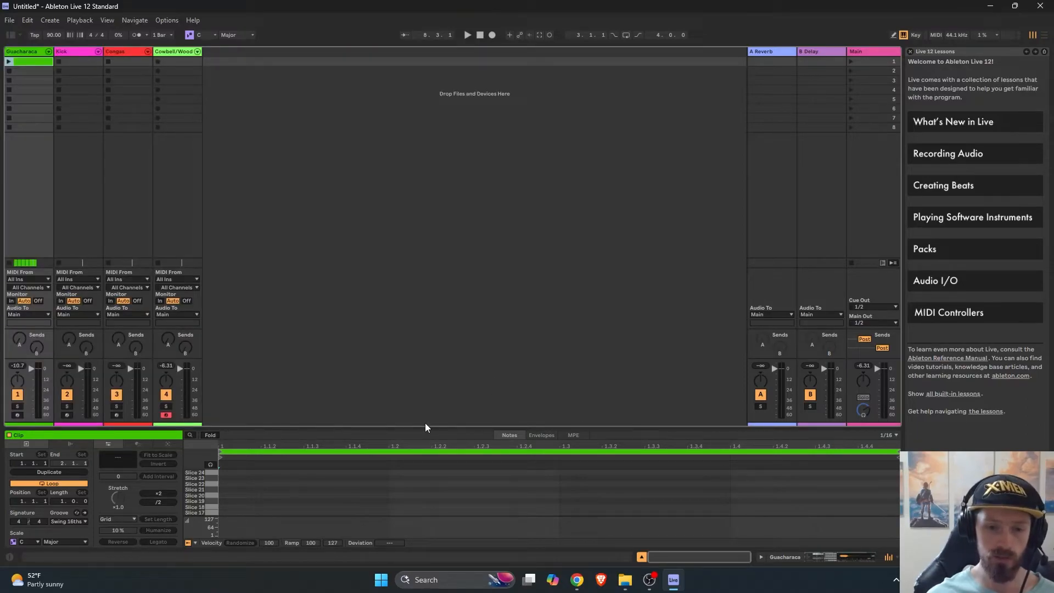
drag(427, 427, 448, 378)
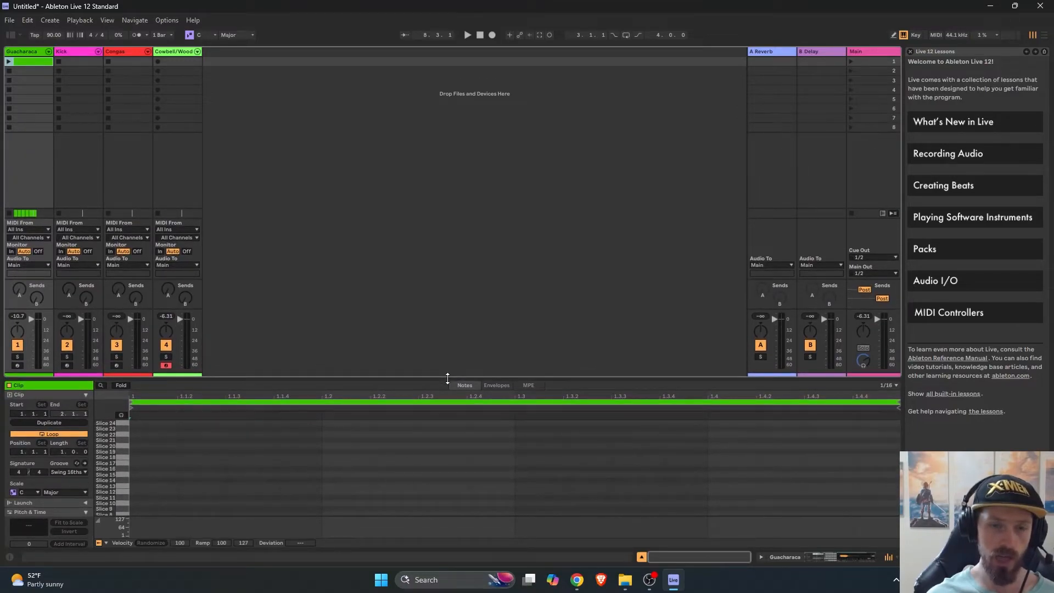
- Copy all six slice notes, Slice 1 to Slice 6, from the first Guacharaca clip in the Arrangement
key(Tab)
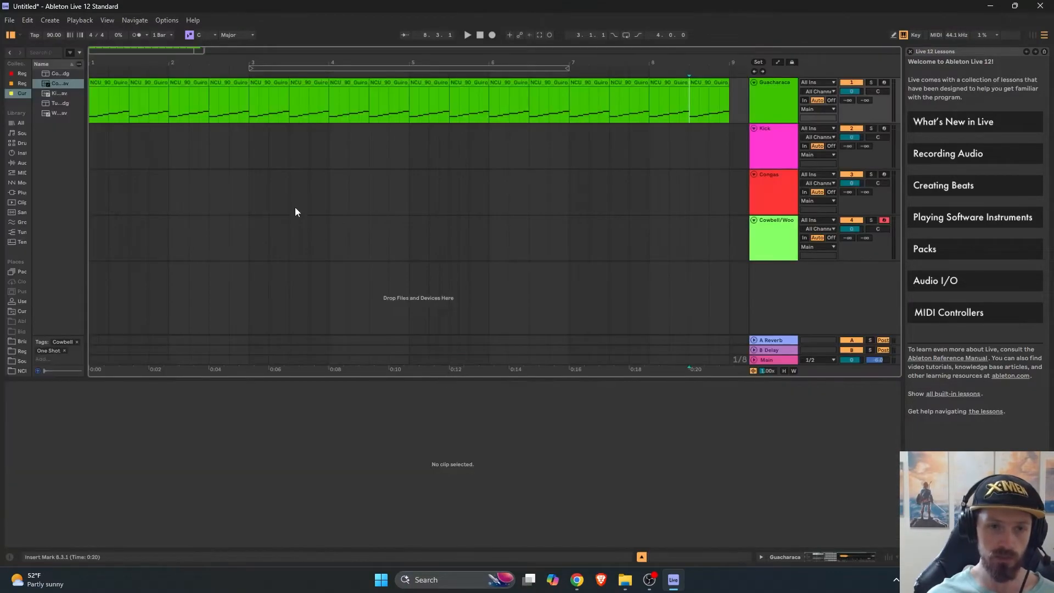
click(119, 83)
drag(229, 381, 265, 160)
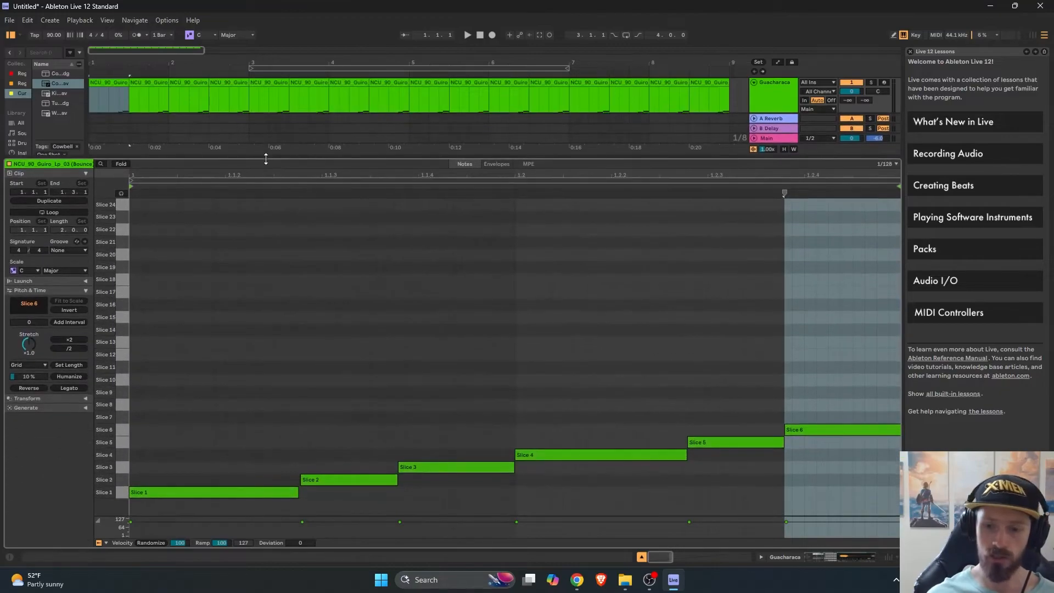
drag(130, 422, 864, 523)
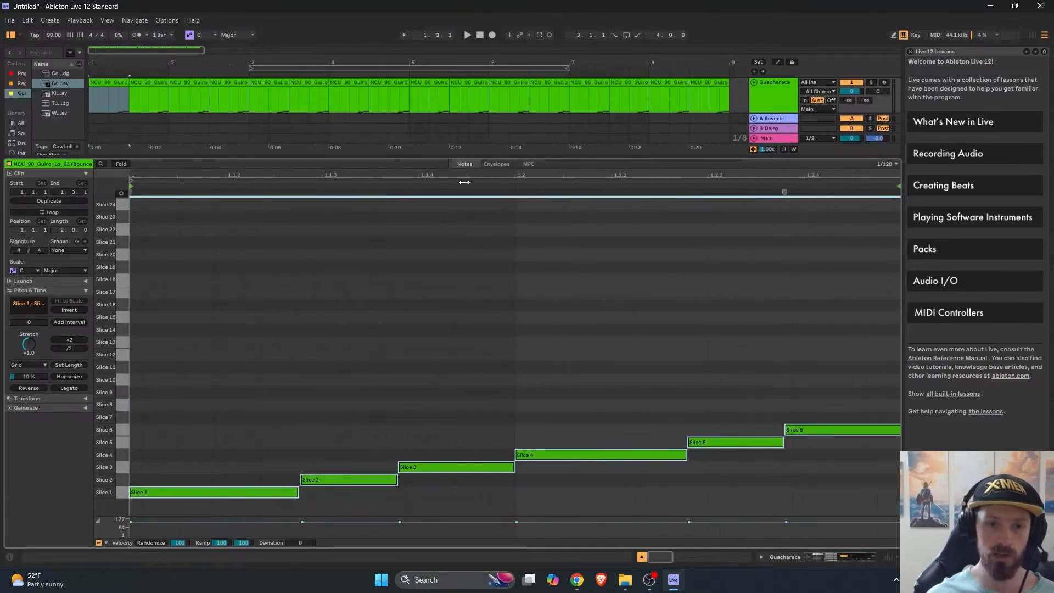
drag(419, 156, 418, 368)
- Paste the copied slice notes at the start of the empty Guacharaca clip in Session View
key(Tab)
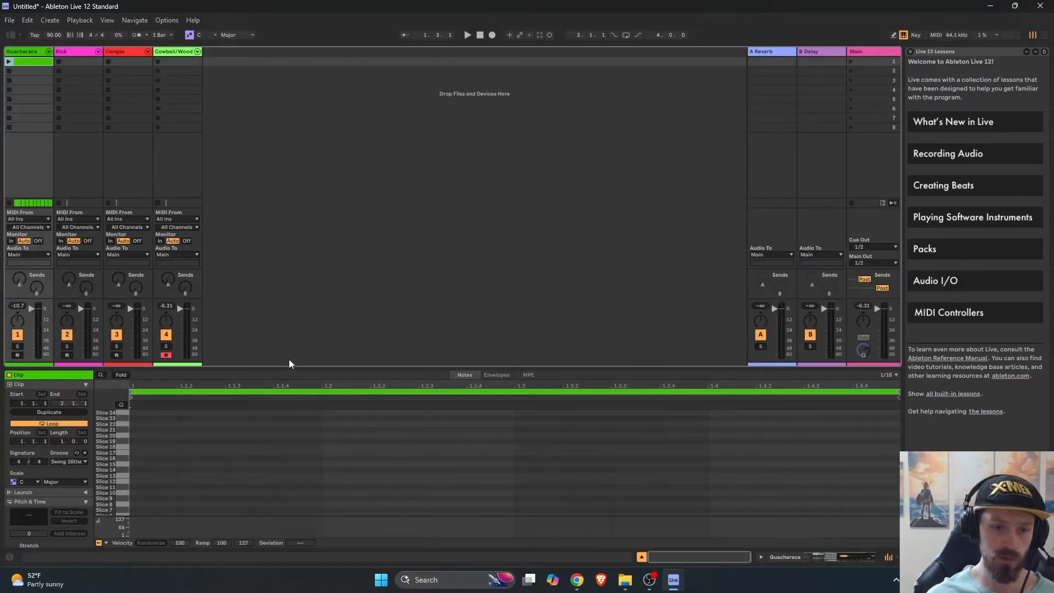
drag(289, 364, 474, 20)
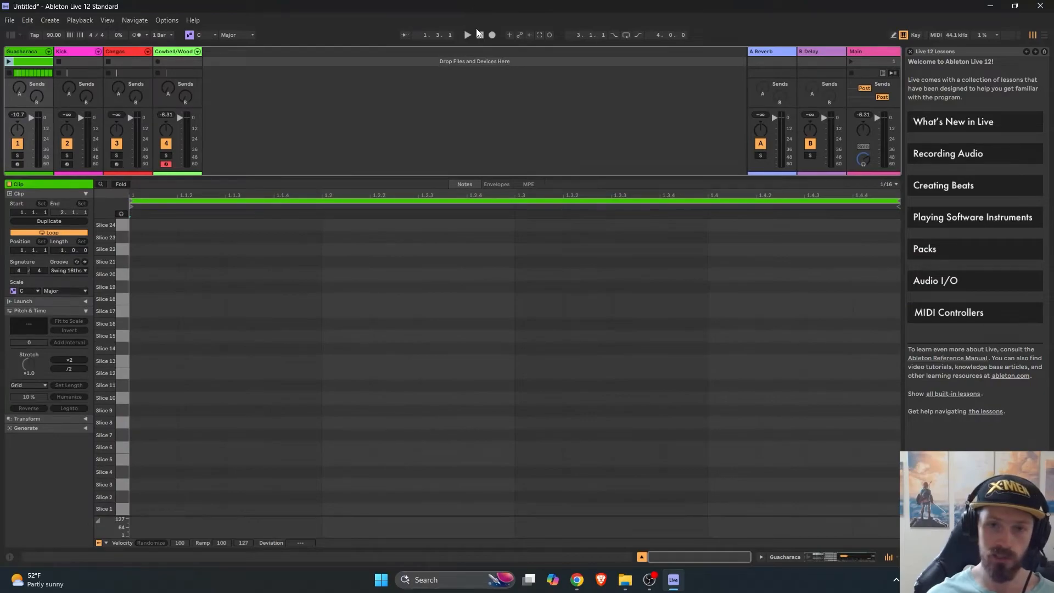
click(480, 36)
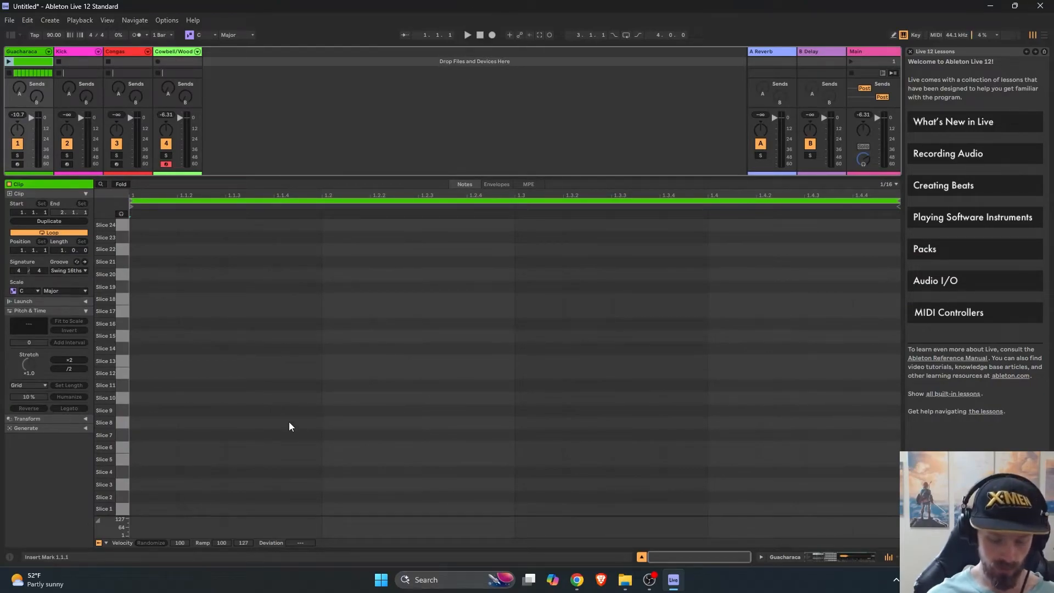
click(237, 441)
click(136, 460)
key(ctrl+v)
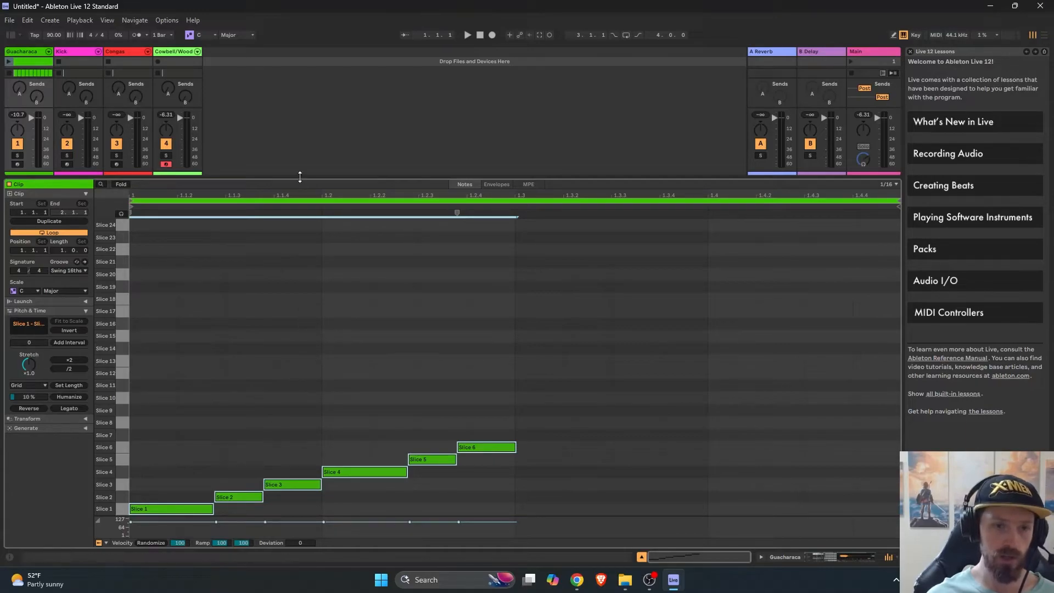
- Delete all Guacharaca clips from bars 1 to 8 of the Arrangement
drag(307, 184, 348, 302)
key(Tab)
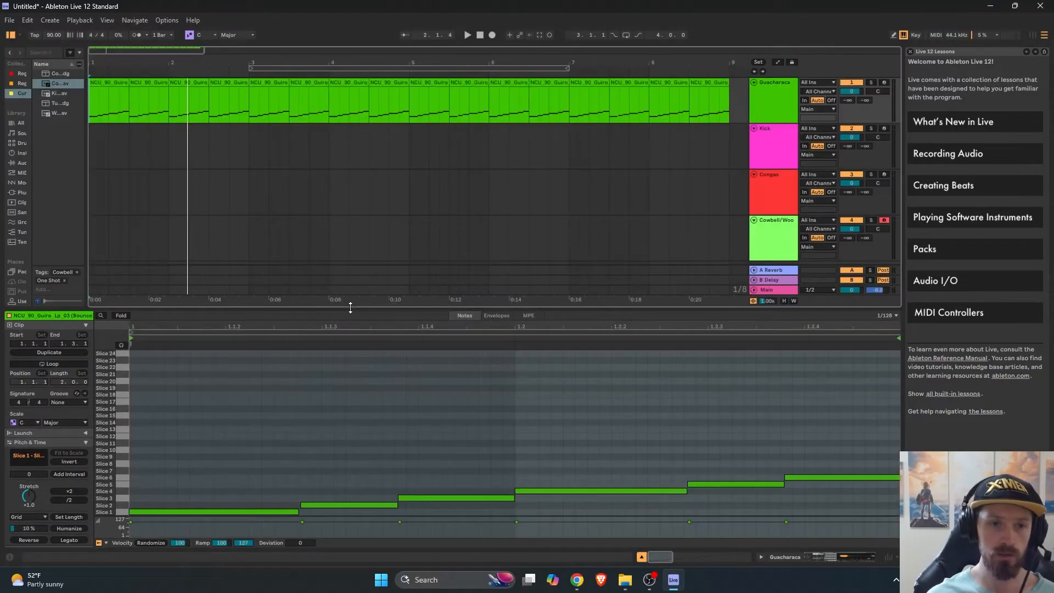
click(113, 82)
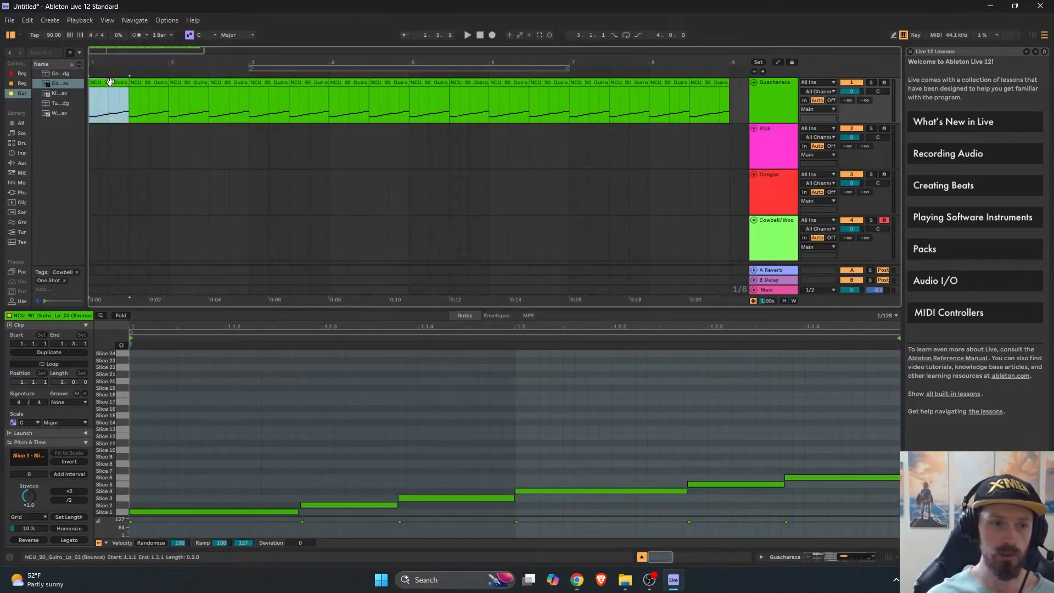
shift+click(719, 83)
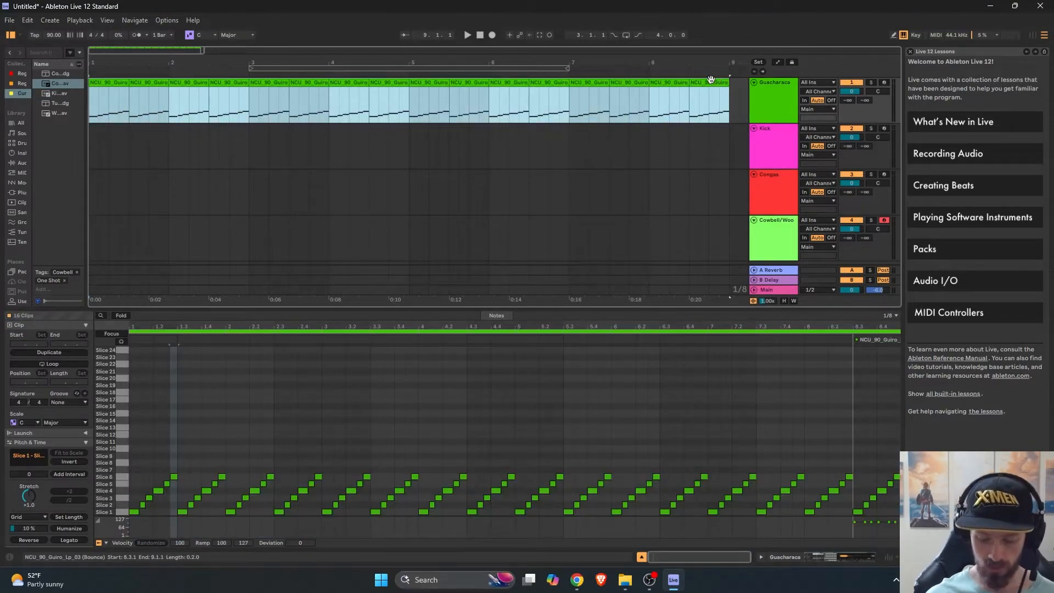
key(Delete)
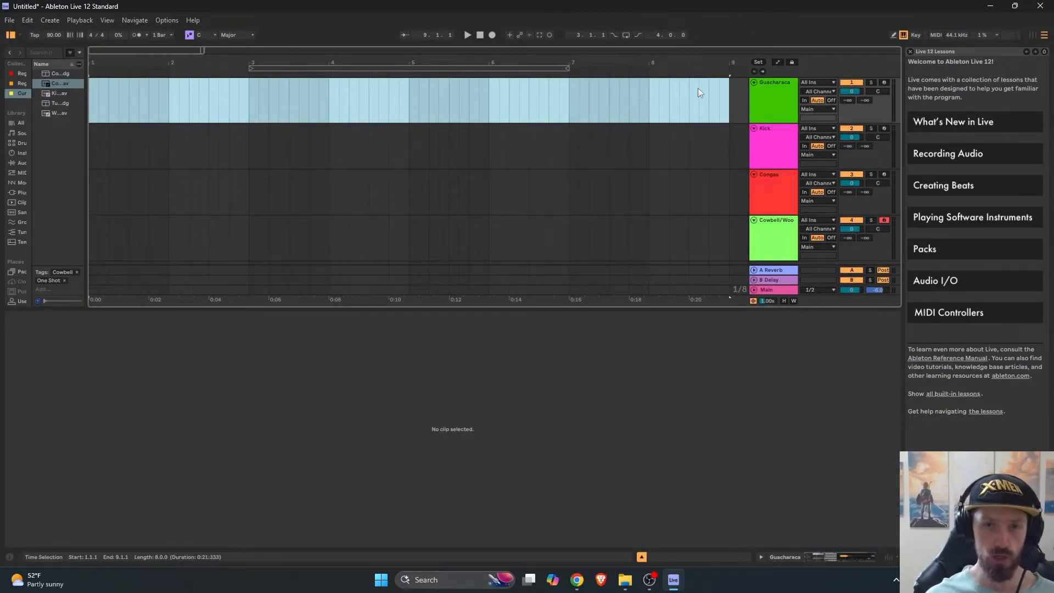
- Duplicate the six slice notes inside the Guacharaca session clip
key(Tab)
drag(588, 481, 99, 379)
key(ctrl+d)
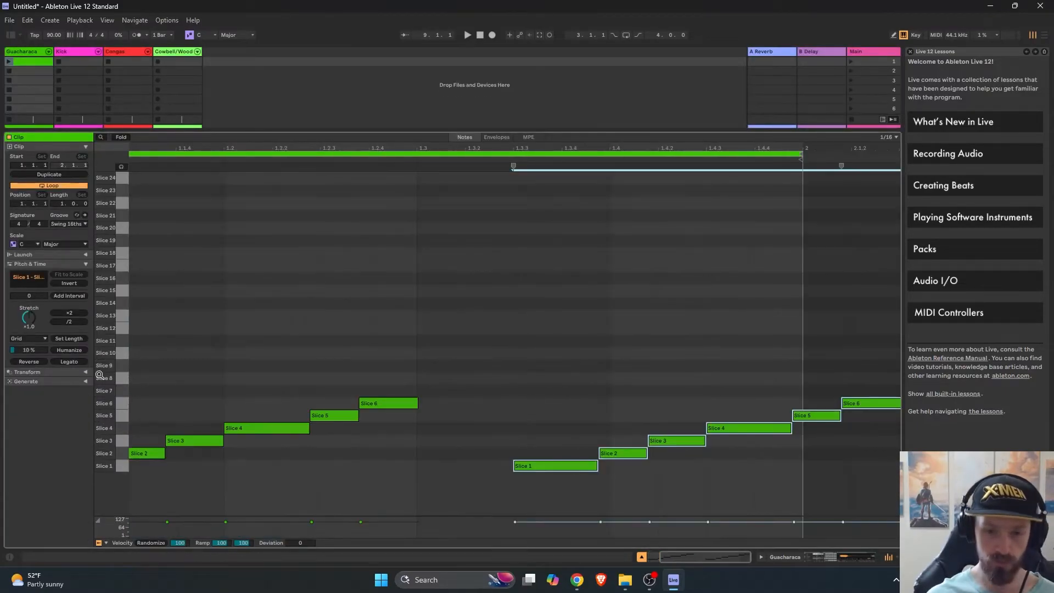
- Move the duplicated slice notes to start at 1.3, filling the bar's second half, and play back the clip
drag(520, 466, 434, 466)
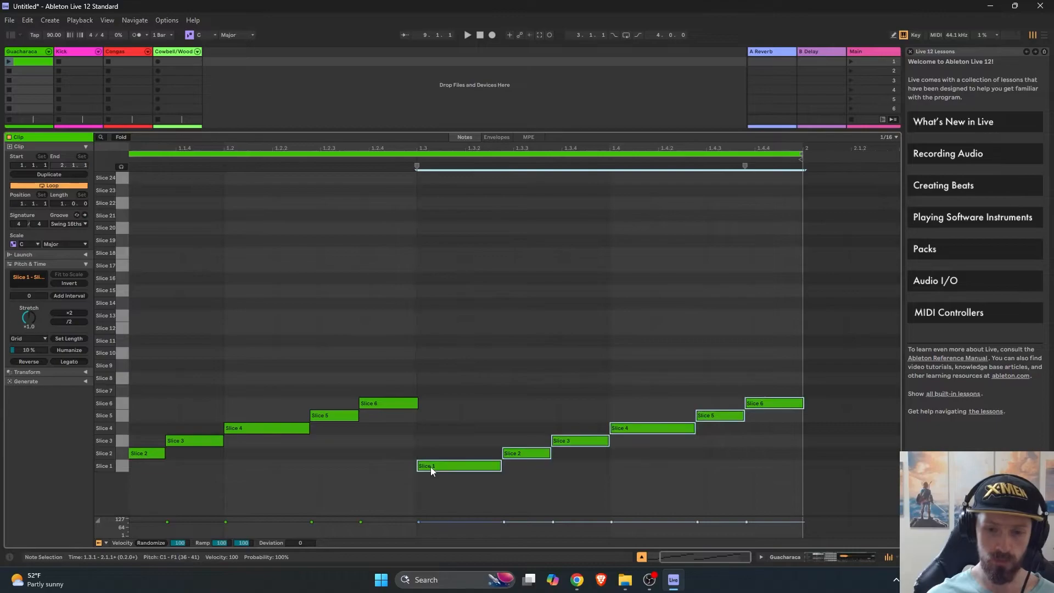
click(8, 63)
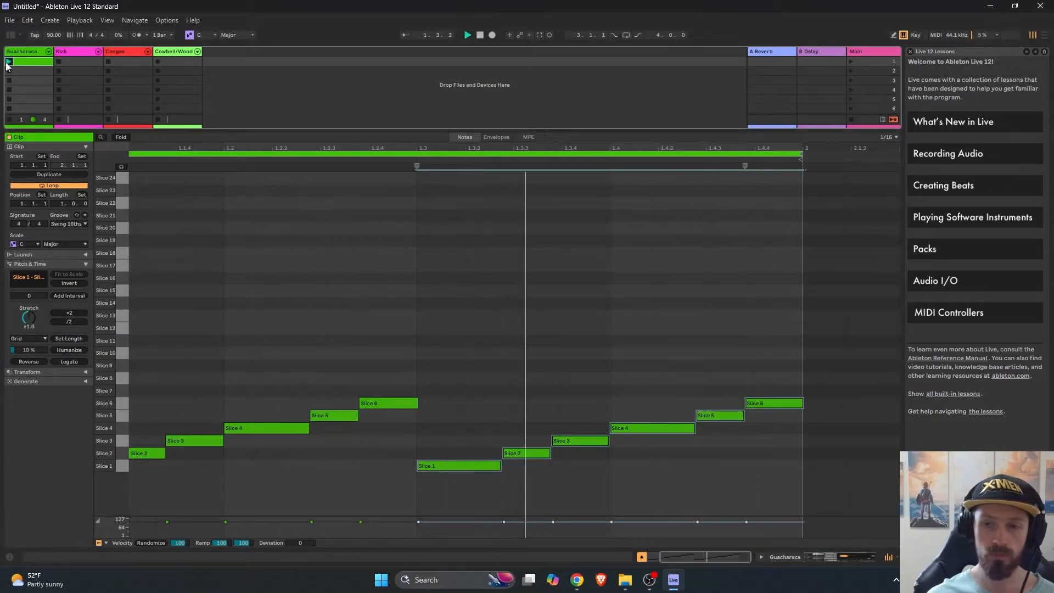
- Duplicate the Guacharaca session clip into the slot below and name the original clip Straight
right_click(45, 60)
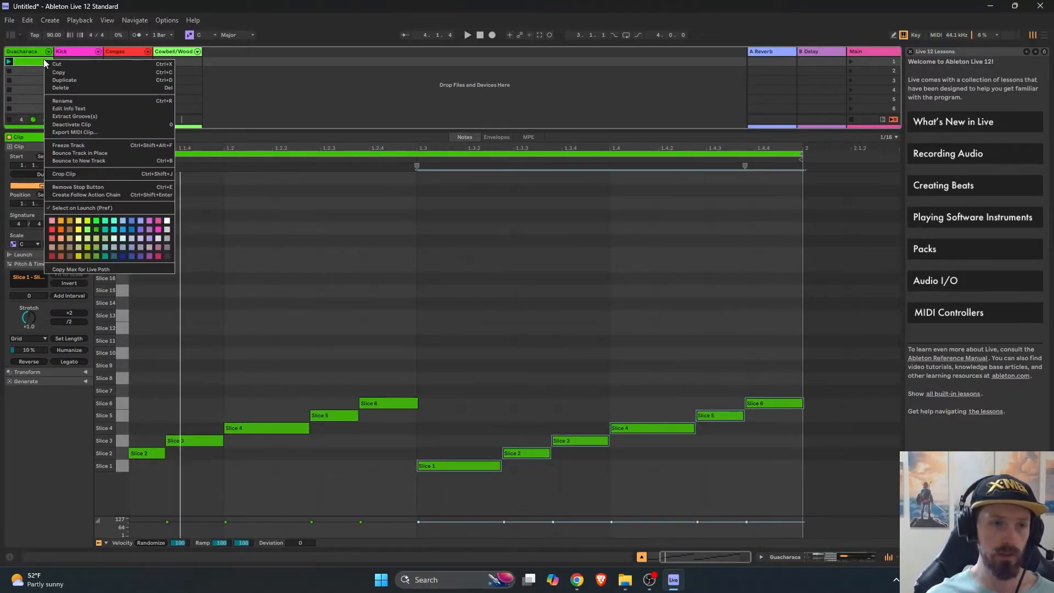
click(59, 81)
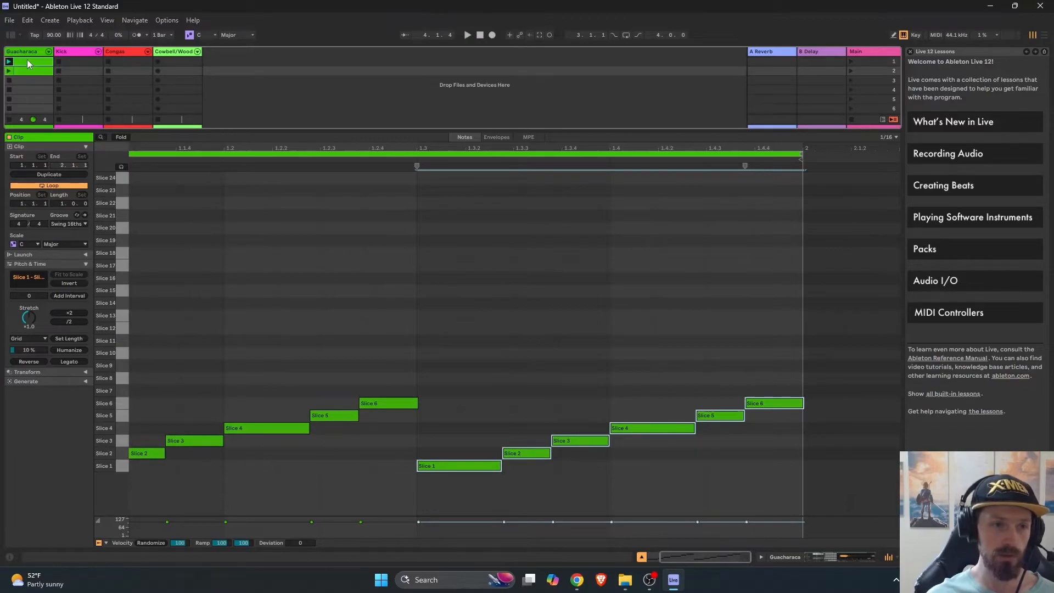
click(28, 60)
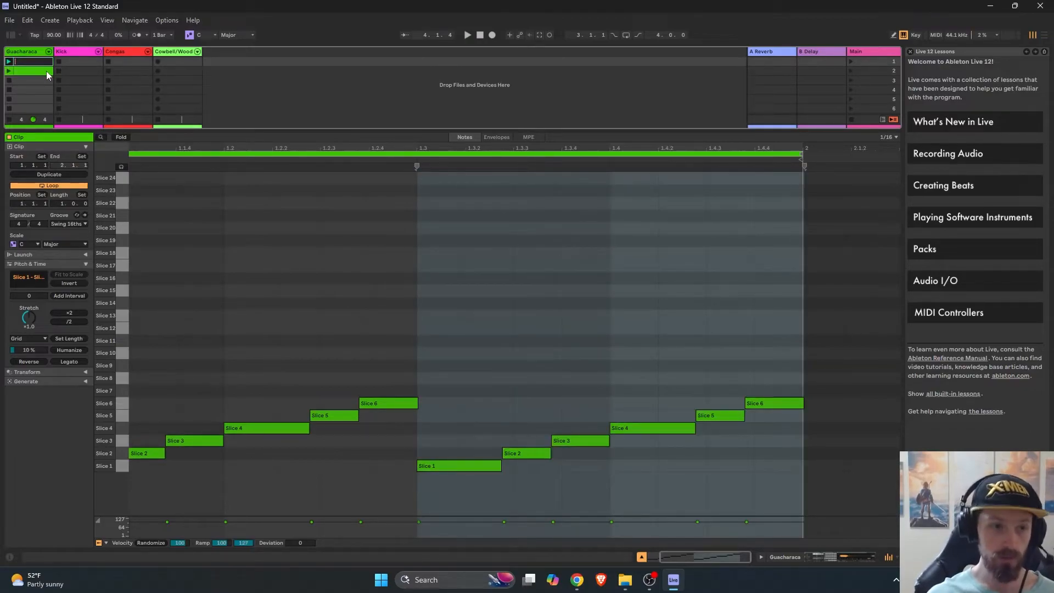
text(Straight)
- Delete all Slice 2 and Slice 5 notes from the second Guacharaca clip
click(46, 71)
double_click(38, 70)
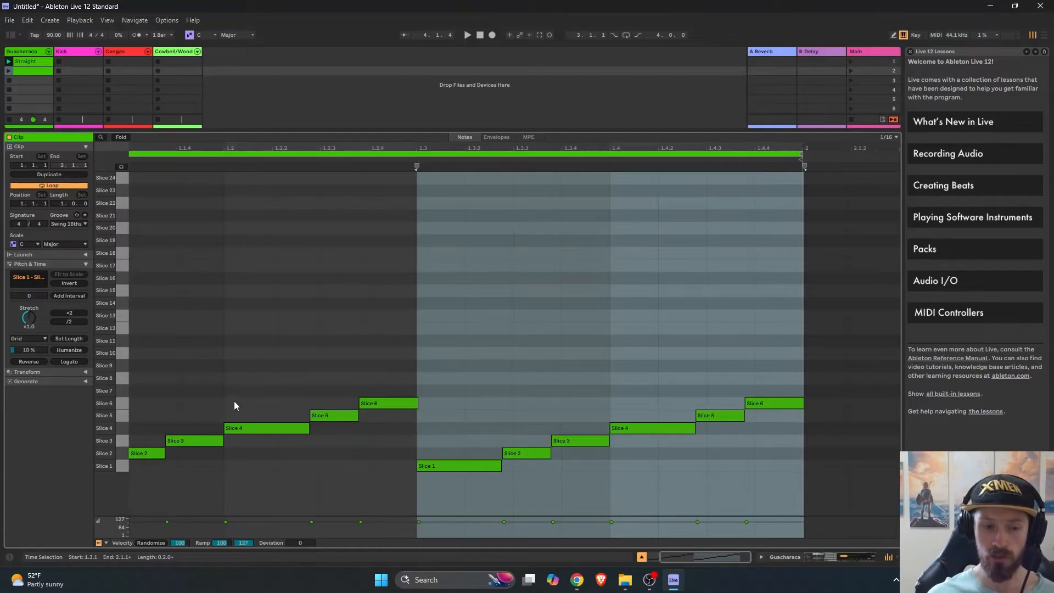
click(188, 398)
scroll(245, 450, left, 4)
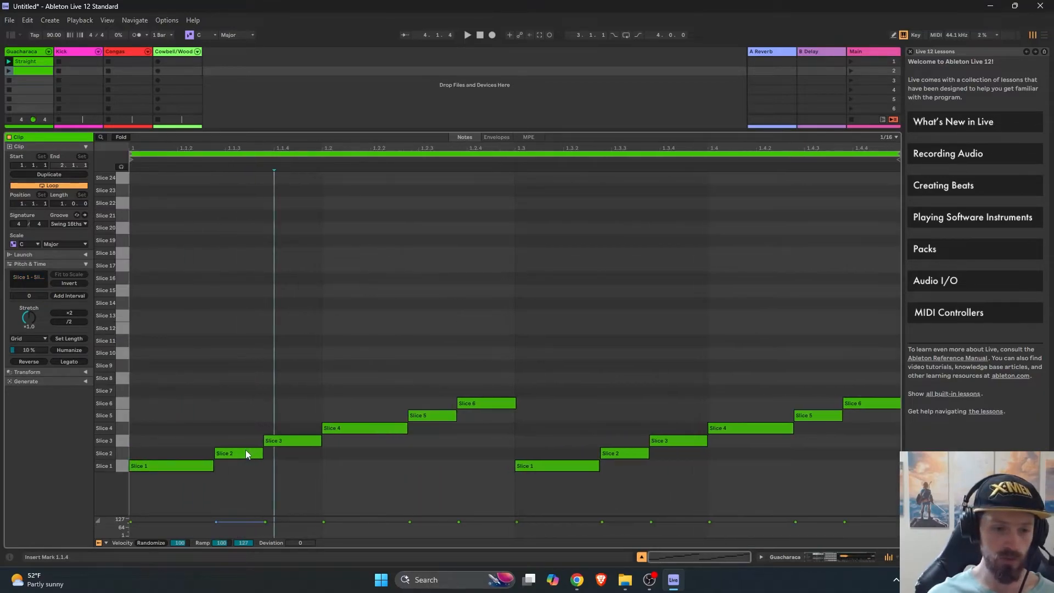
drag(230, 407, 245, 469)
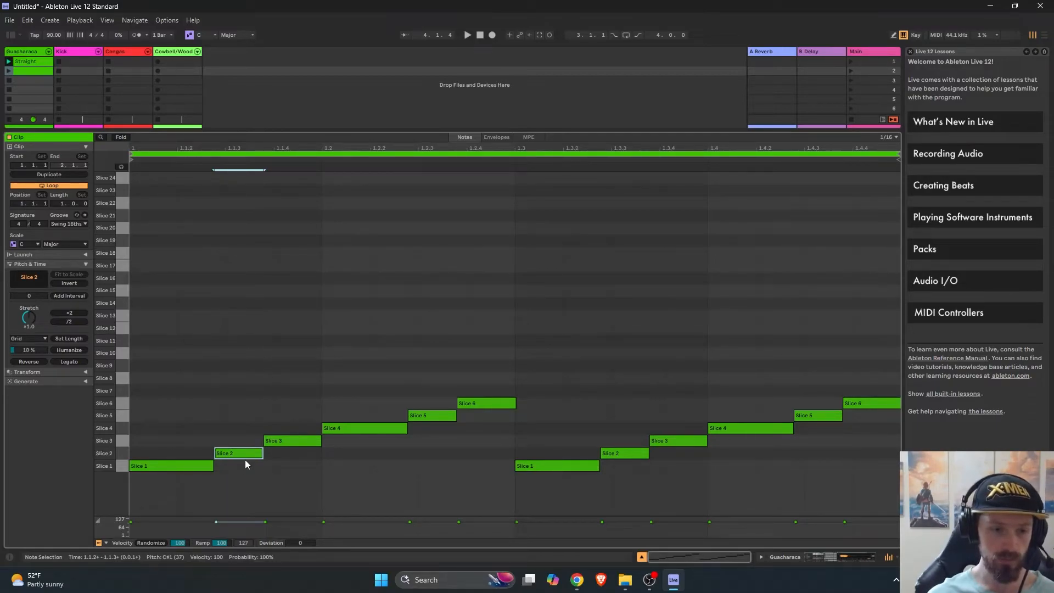
key(Delete)
click(433, 416)
key(Delete)
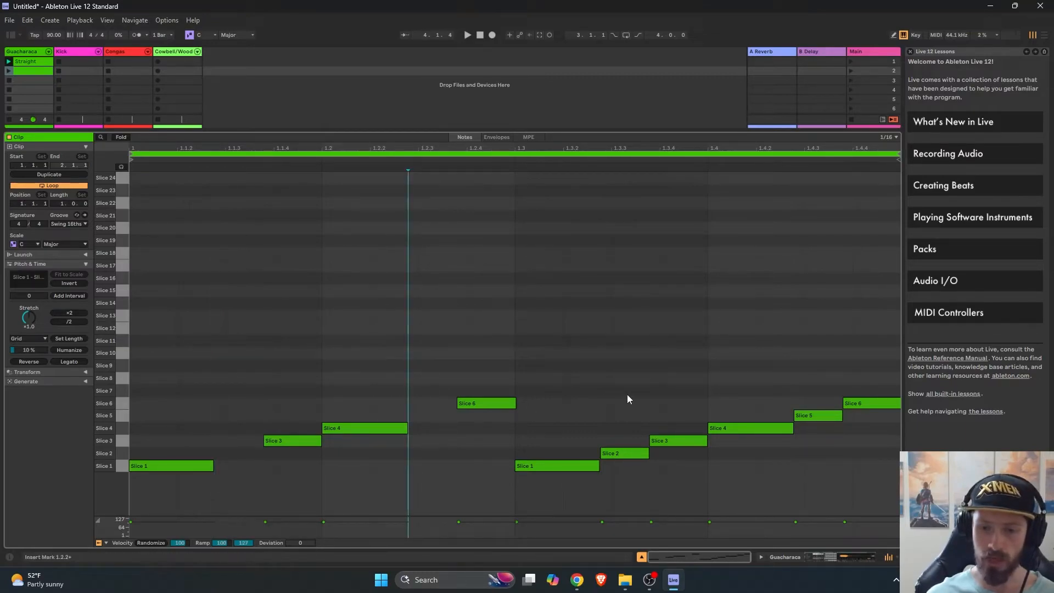
drag(665, 398, 685, 449)
drag(811, 376, 821, 437)
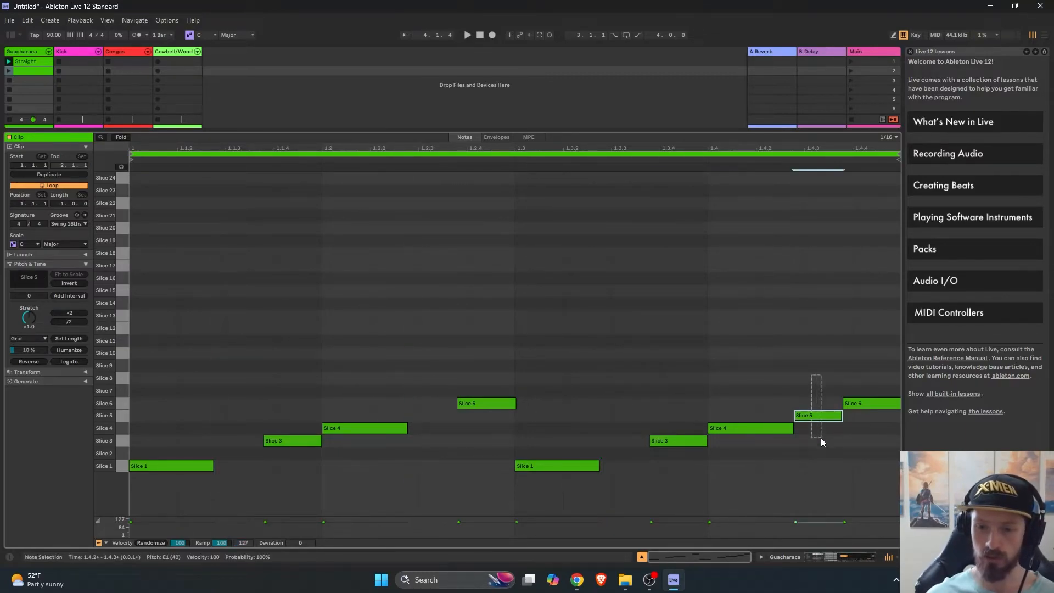
key(Delete)
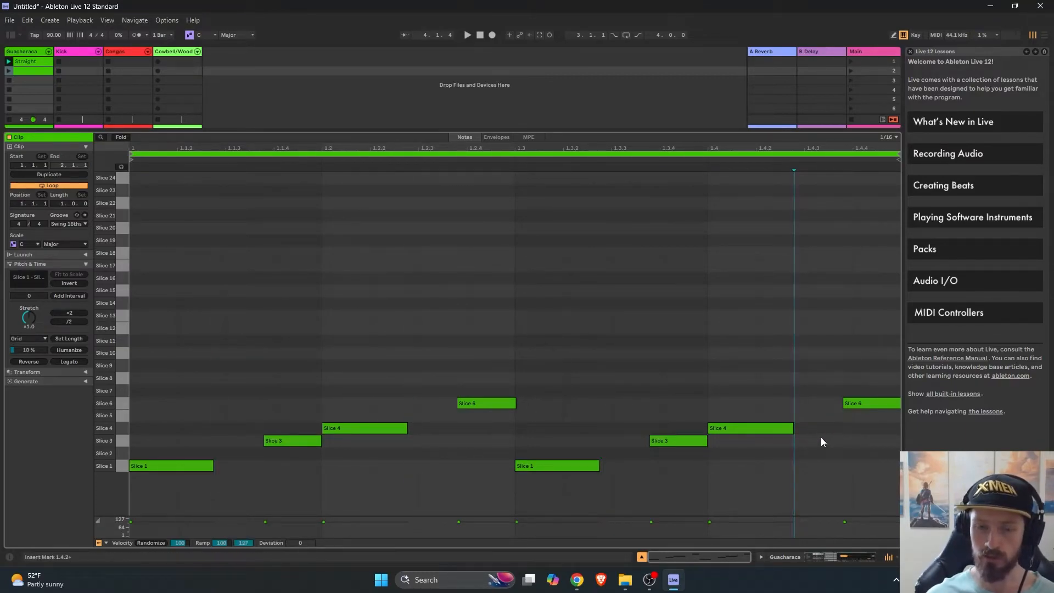
- Play back the second Guacharaca clip and rename it Variation A
click(9, 71)
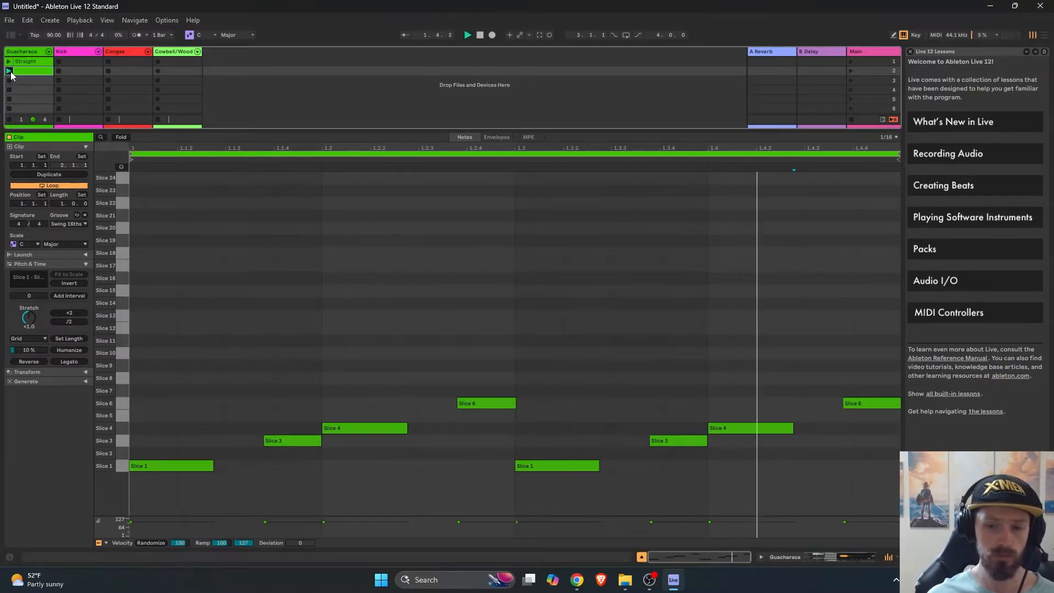
double_click(33, 71)
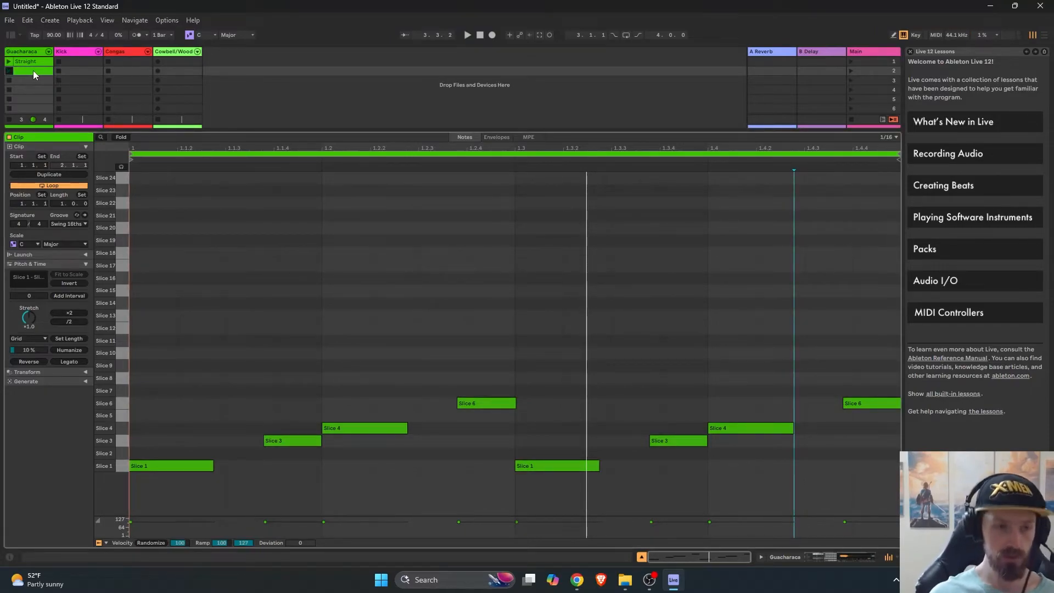
key(ctrl+r)
text(Variation A)
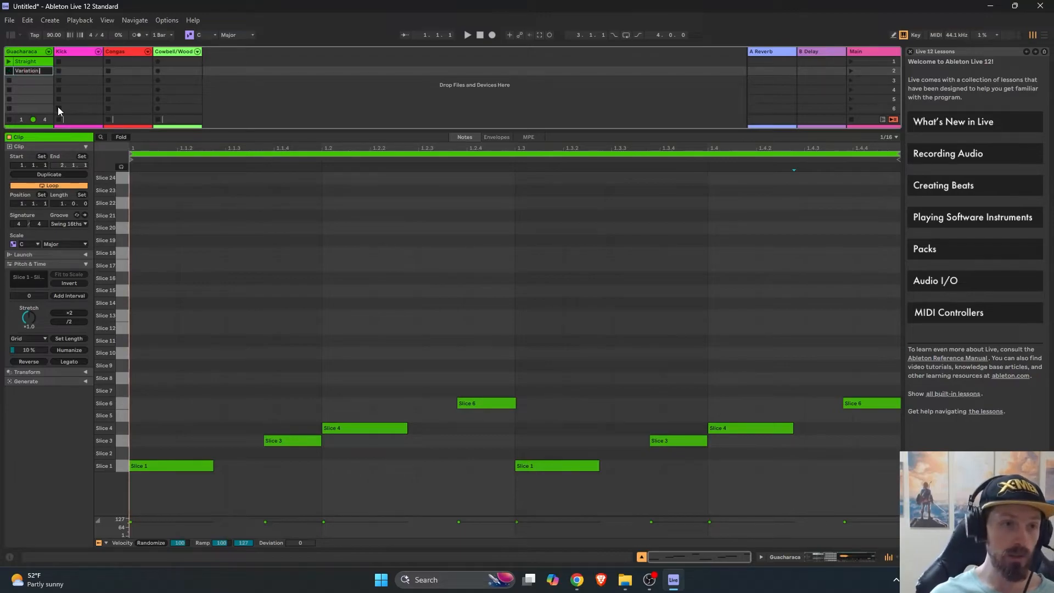
key(Return)
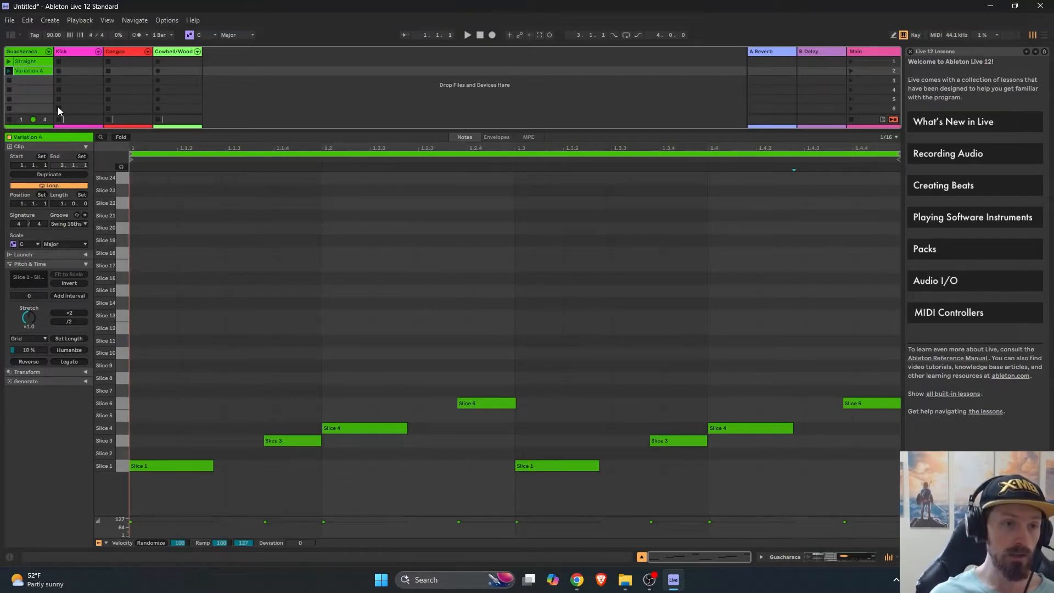
- Duplicate the Variation A clip into the third slot and rename the copy Variation B
click(38, 81)
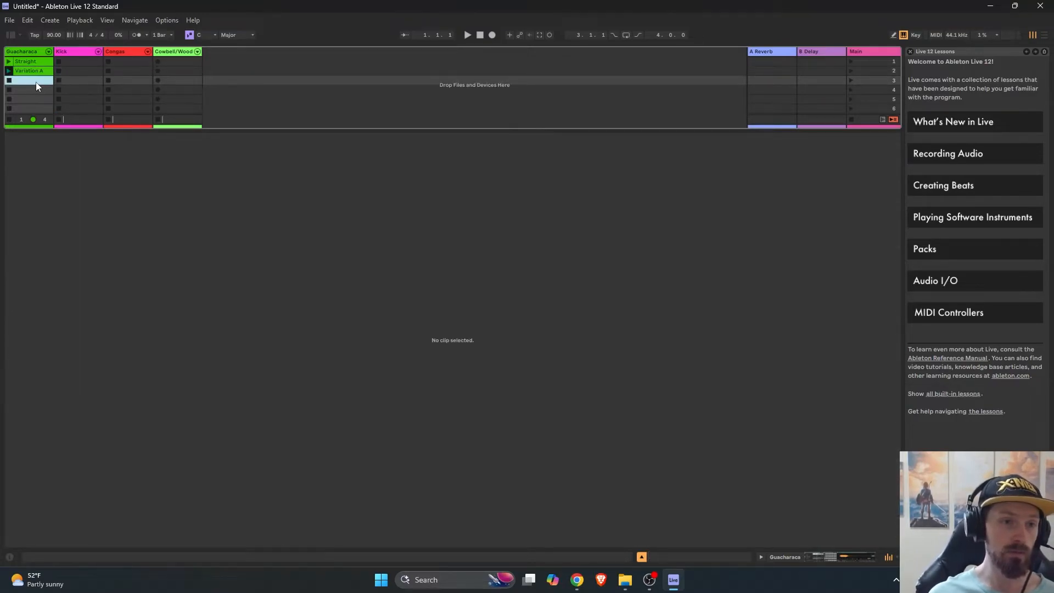
right_click(30, 71)
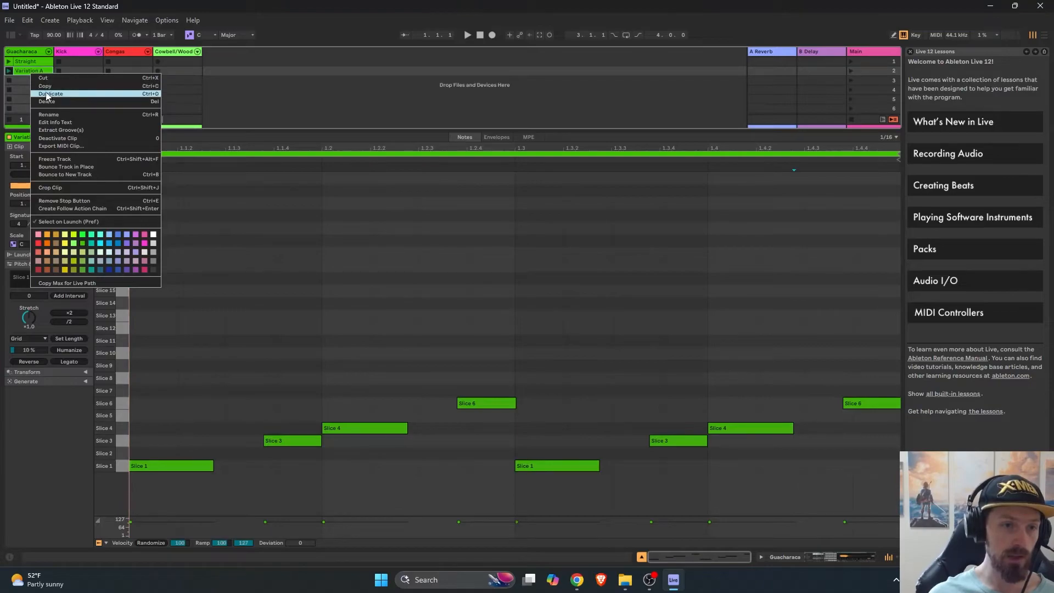
click(45, 90)
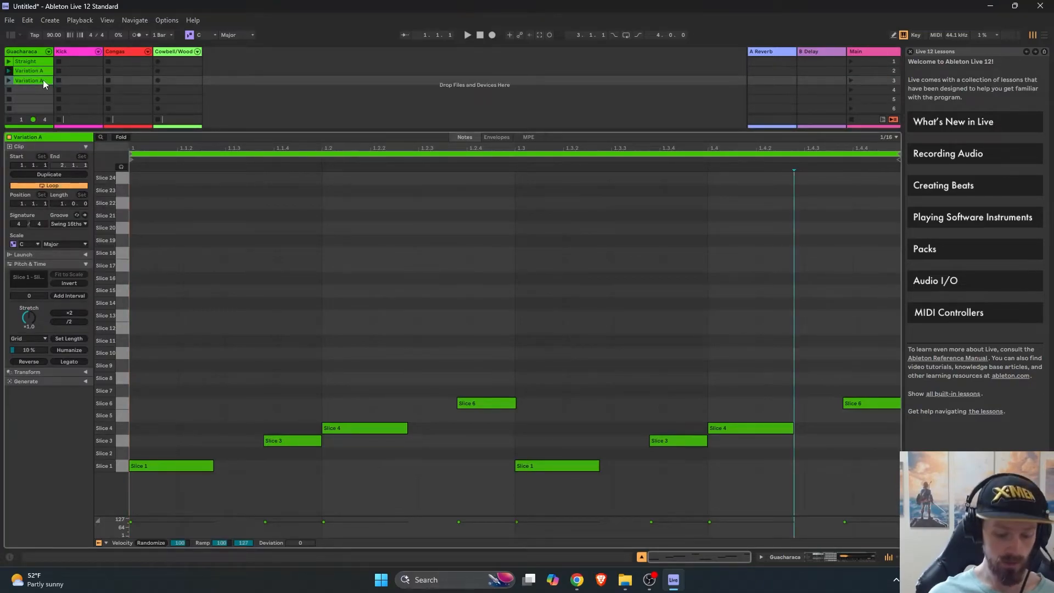
right_click(42, 84)
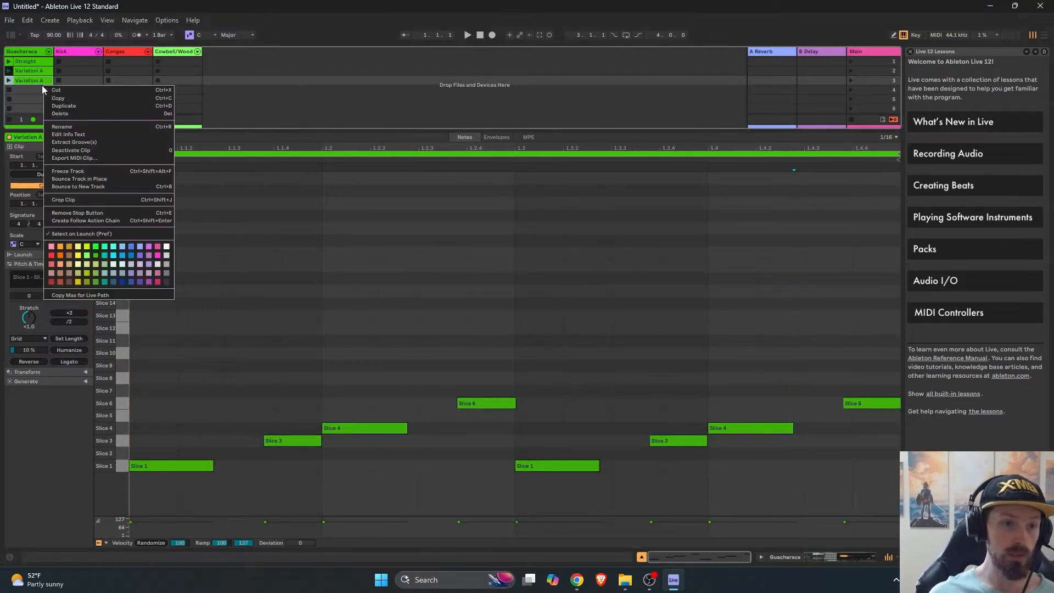
click(70, 127)
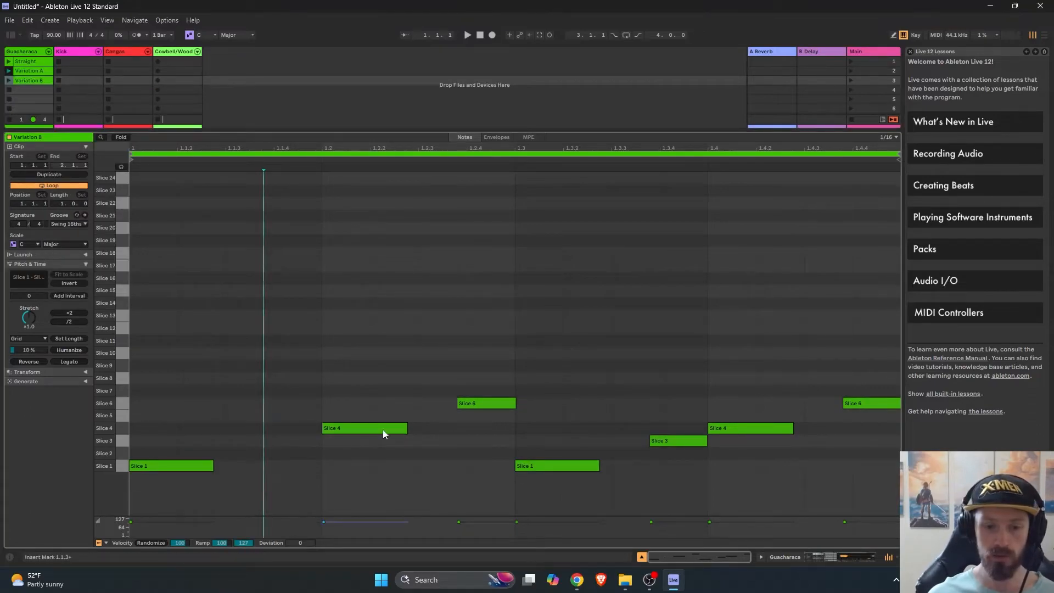
- Delete both Slice 3 notes and the first Slice 6 note from the Variation B clip
click(490, 359)
click(492, 403)
key(Delete)
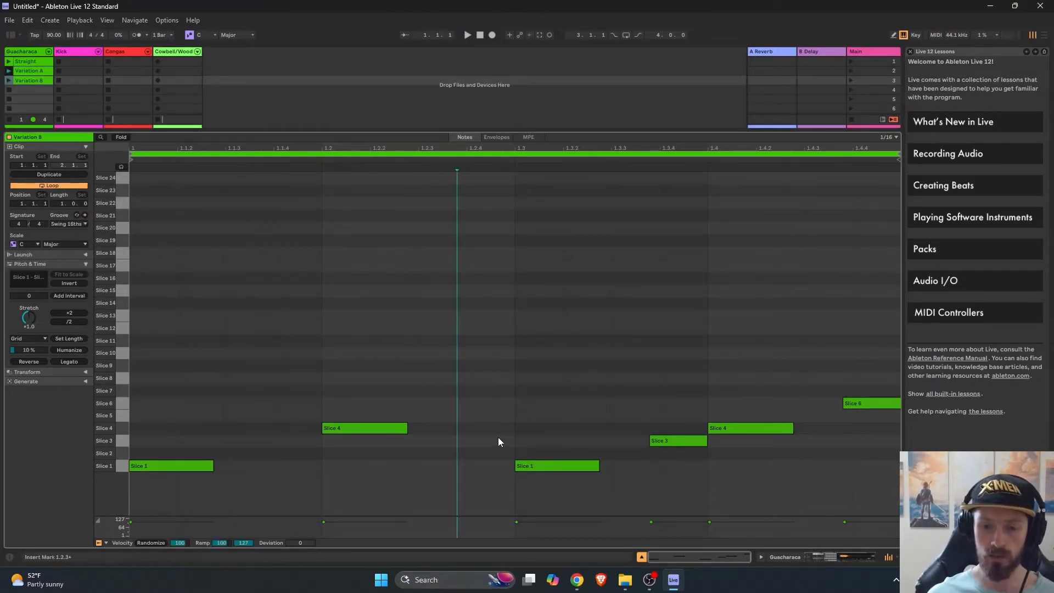
click(682, 440)
key(Delete)
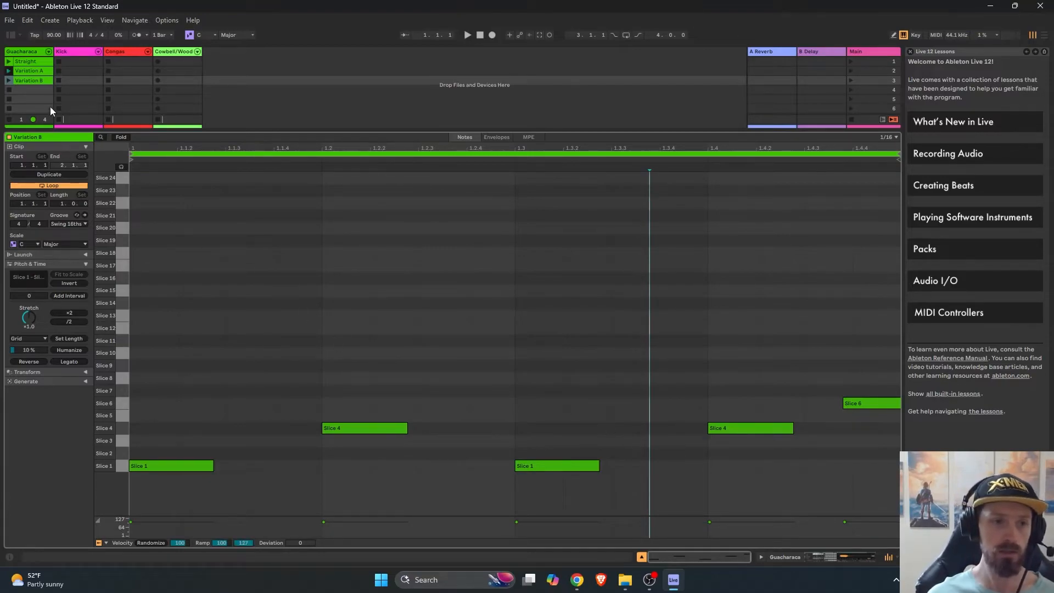
- Duplicate Variation B as a clip named Variation C and delete the remaining Slice 6 note from it
right_click(42, 81)
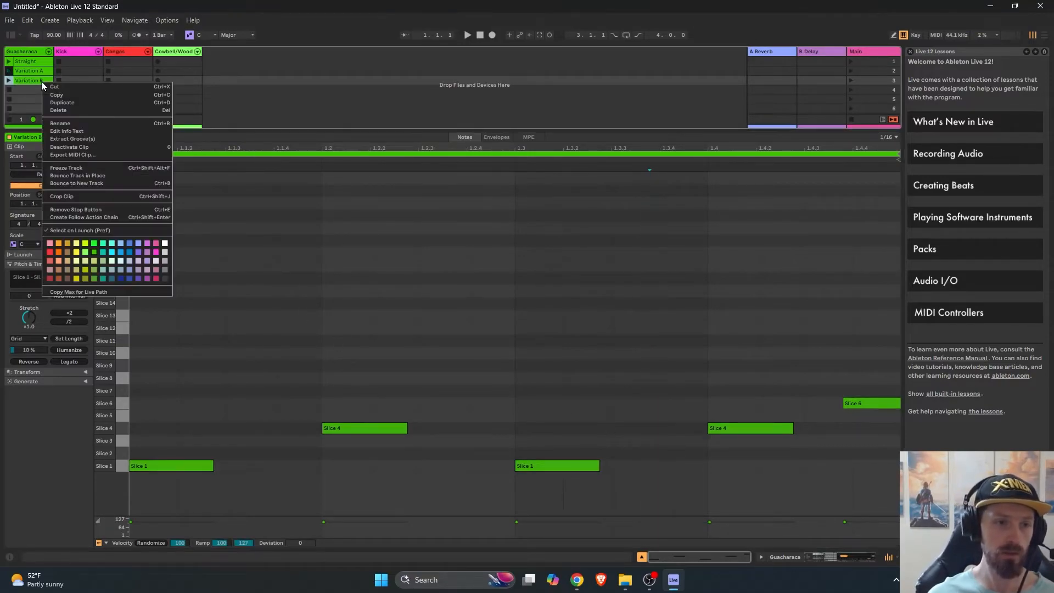
click(63, 103)
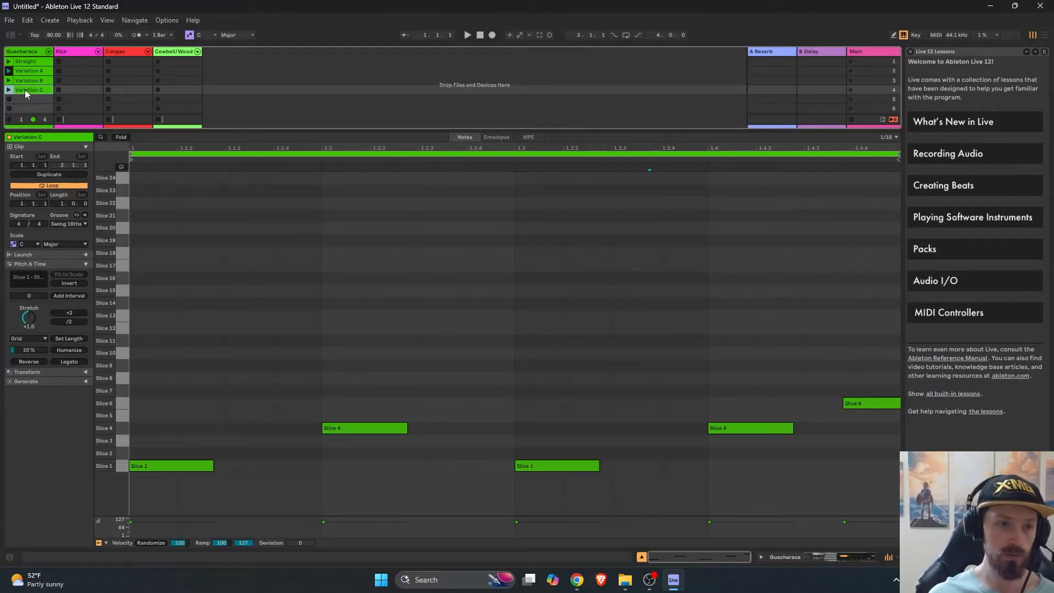
drag(814, 350, 868, 438)
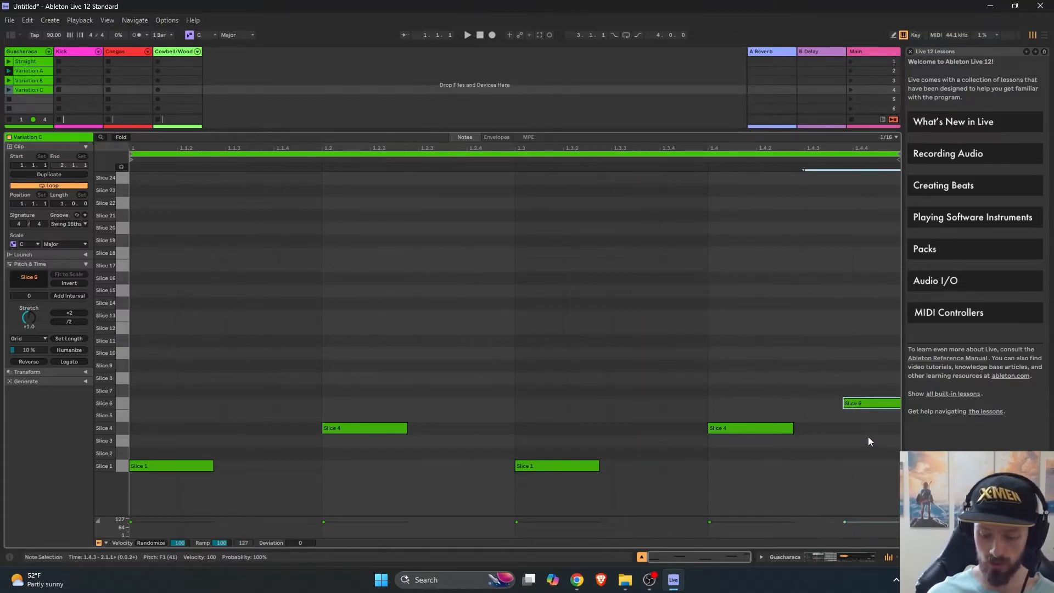
key(Delete)
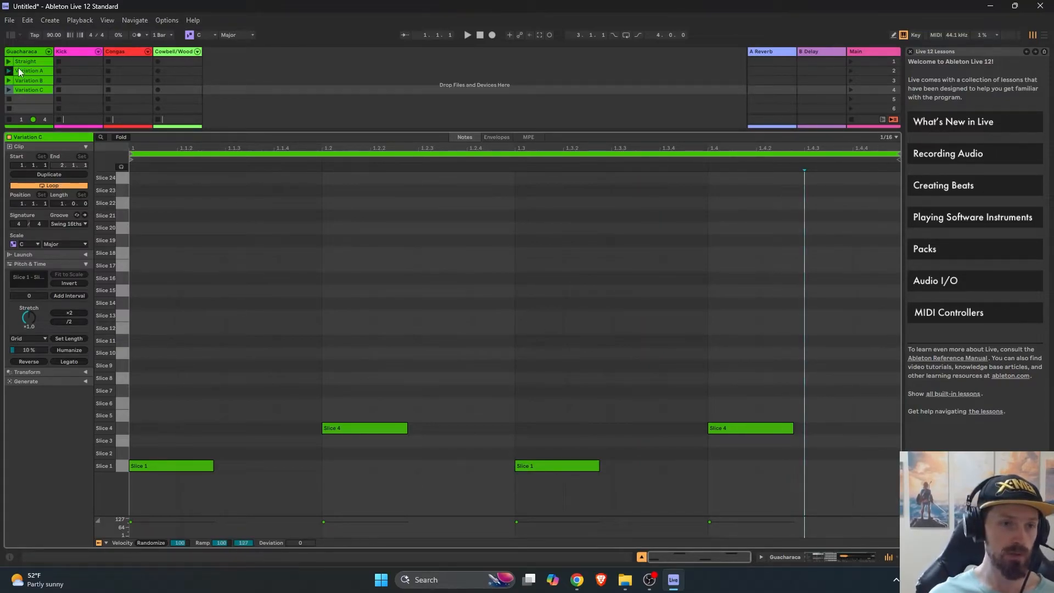
- Create a MIDI clip in the Kick track's first slot and draw Kick 030 notes on all four beats
click(77, 62)
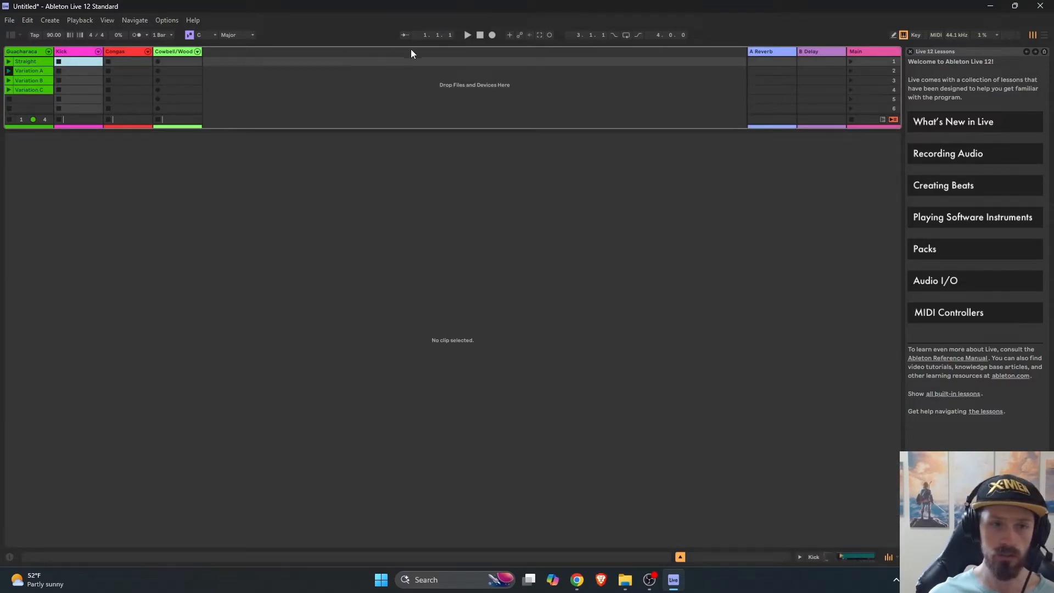
click(78, 54)
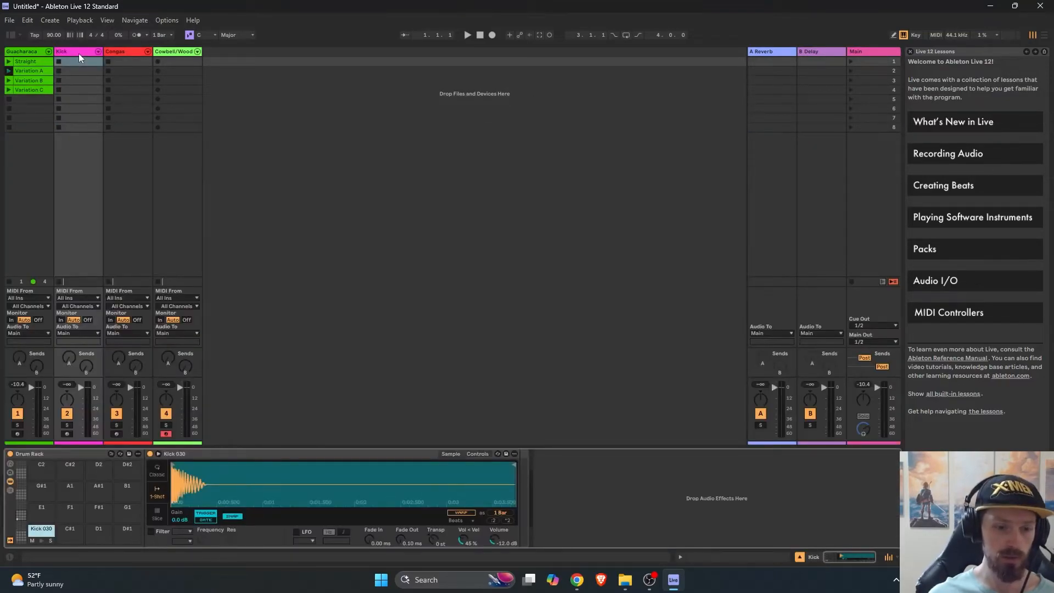
double_click(78, 65)
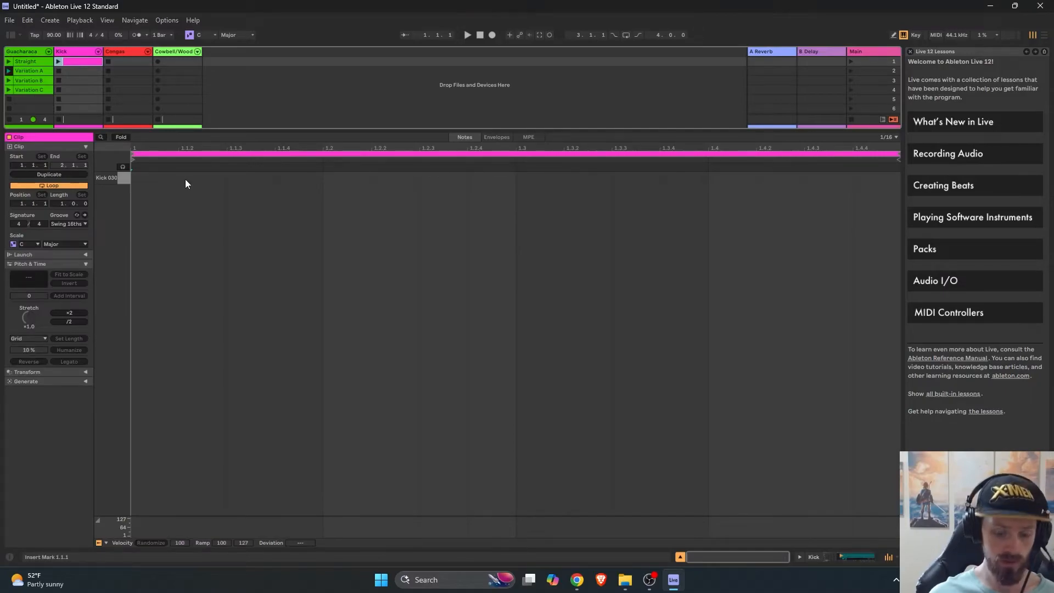
key(b)
click(147, 177)
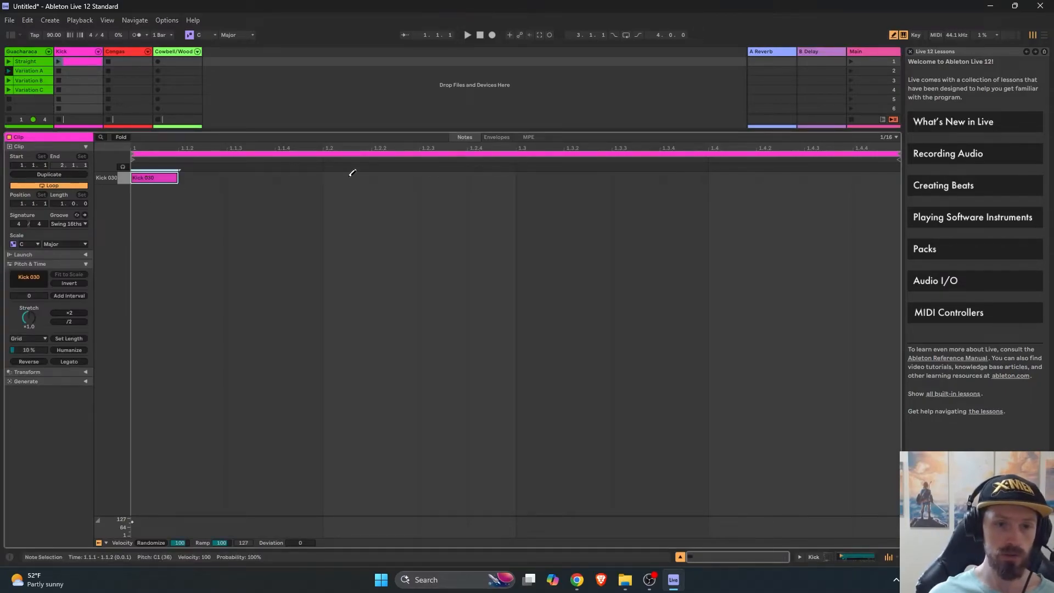
click(355, 177)
click(541, 177)
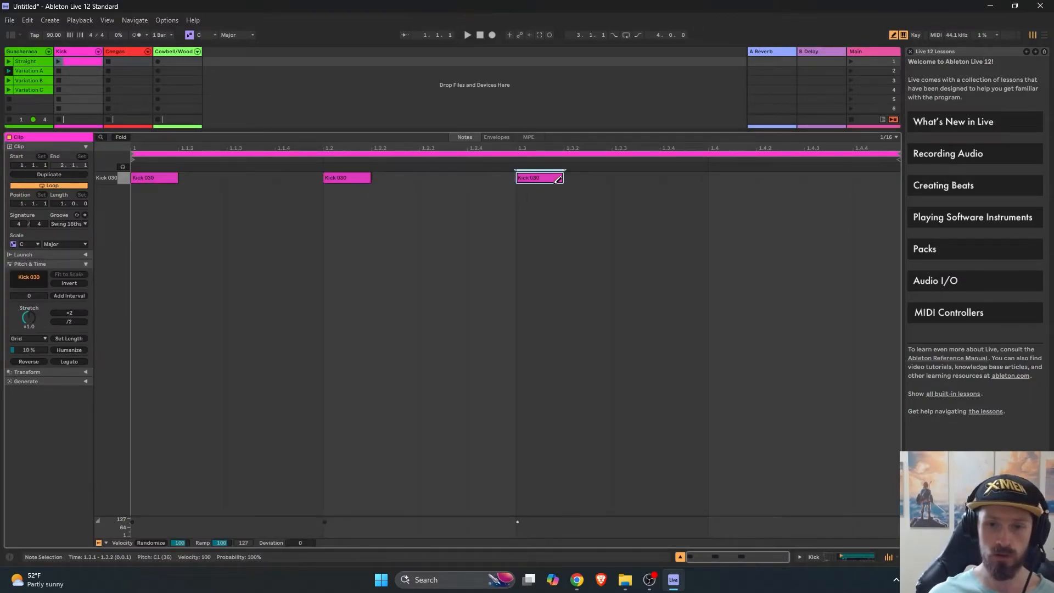
click(740, 176)
- Name the new kick clip Quarter Notes
click(92, 63)
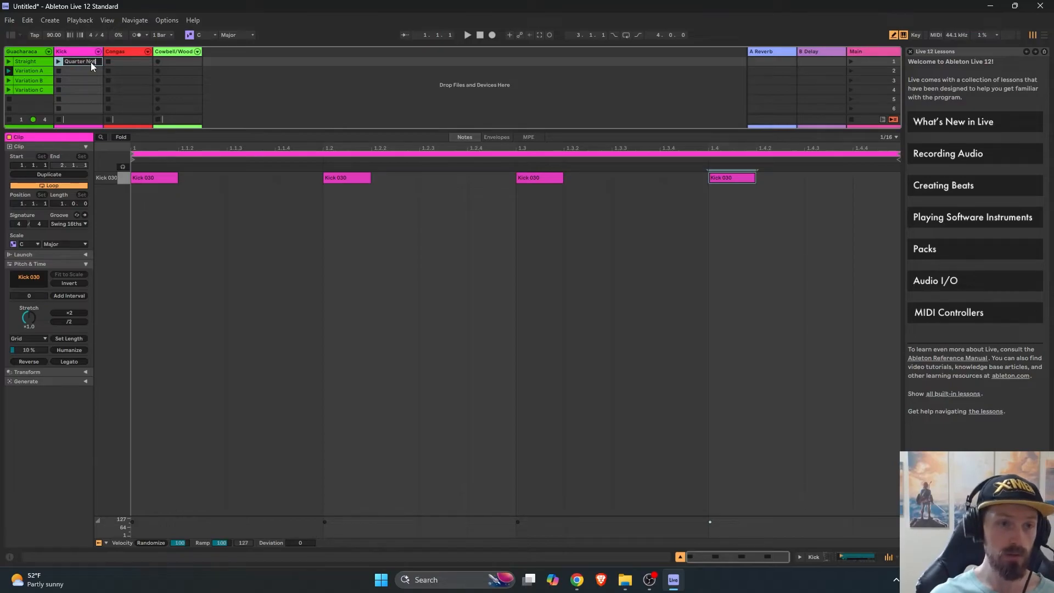
text(s)
key(Return)
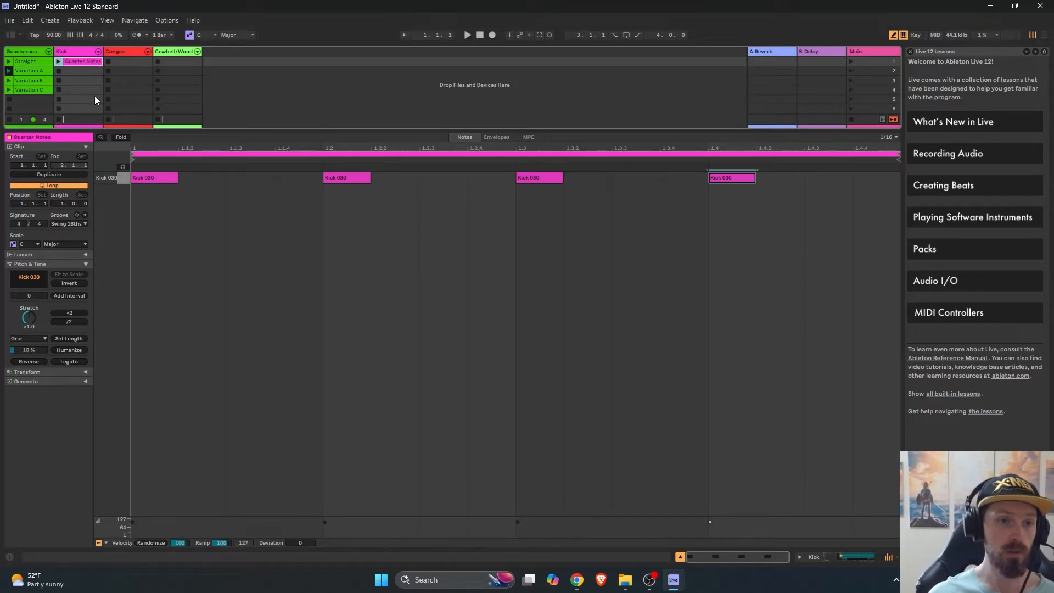
- Duplicate the Quarter Notes clip into the Kick track's second slot and rename the copy Halftime
right_click(90, 64)
click(107, 91)
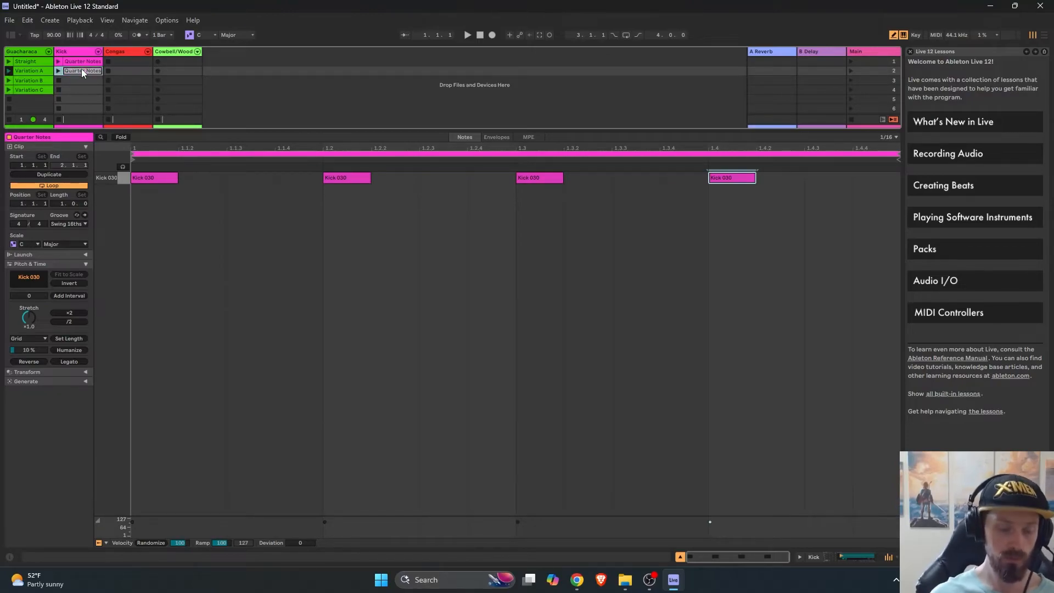
click(81, 70)
text(Halftime)
key(Return)
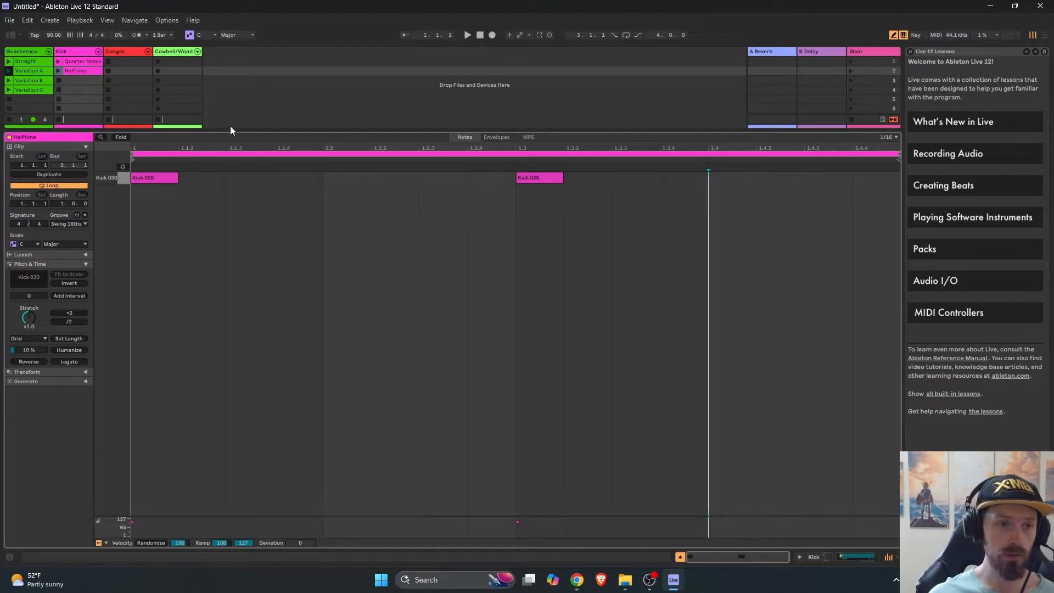
- Create a MIDI clip in the first Congas slot, draw IVS CONGA (2) at 1.1.3 and 1.3.3, IVS CONGA (1) at 1.2.3 and 1.4.3, and play it
drag(230, 130, 230, 395)
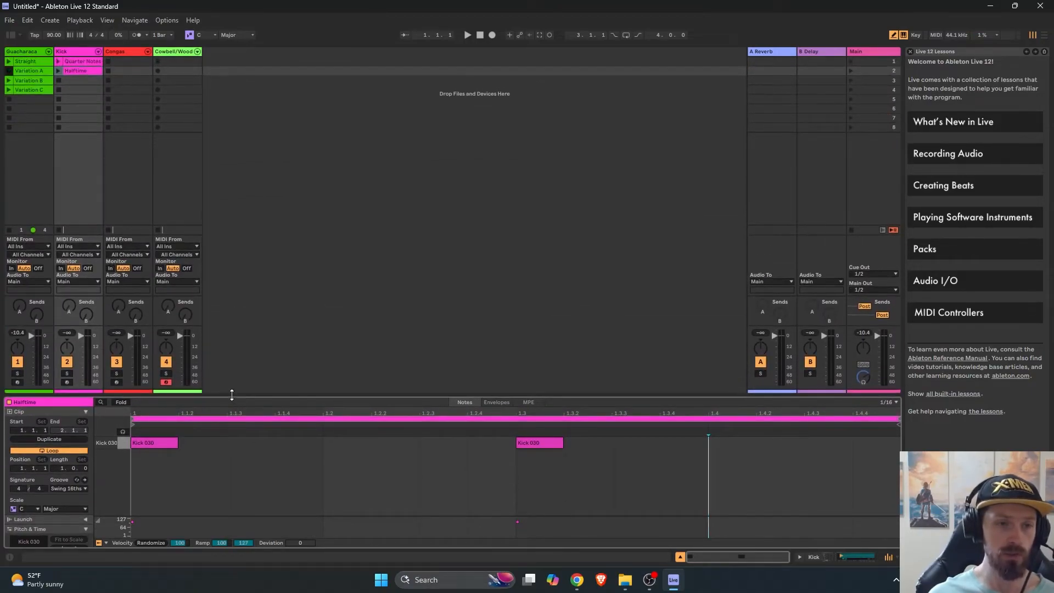
click(132, 61)
double_click(132, 61)
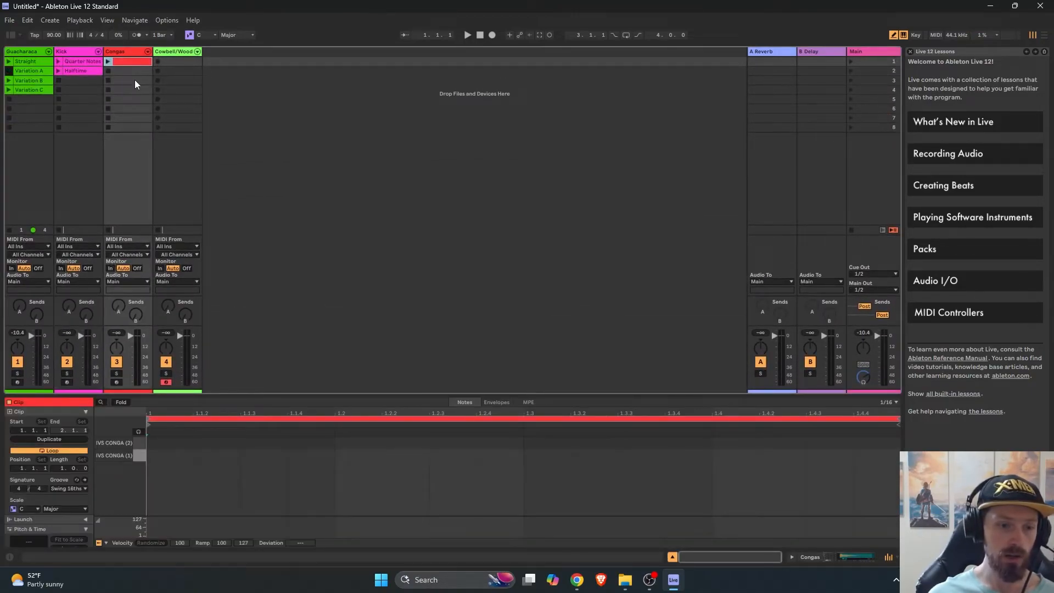
drag(295, 394, 311, 232)
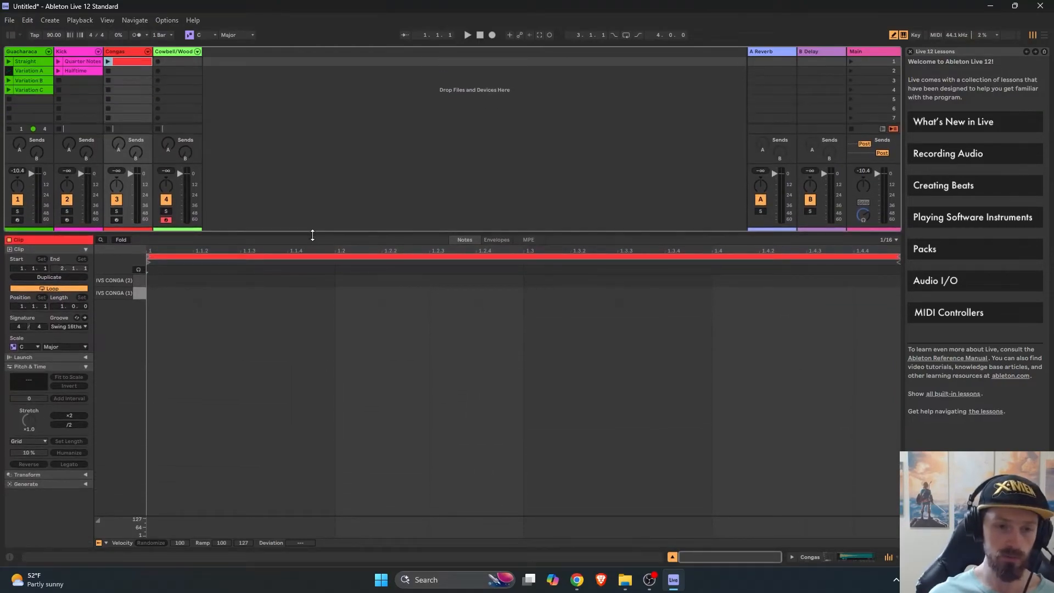
click(267, 278)
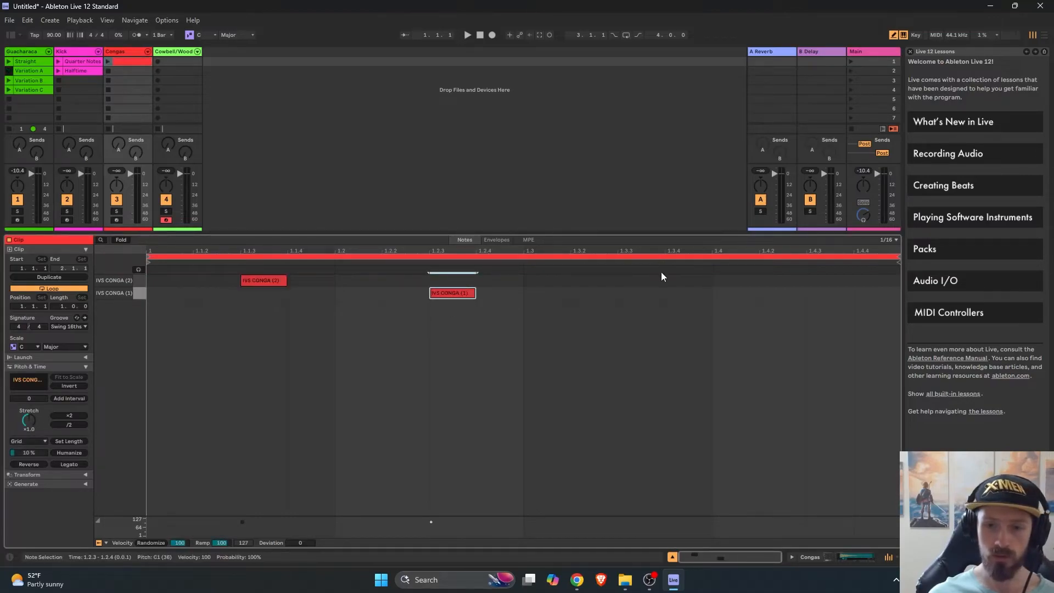
click(654, 280)
click(829, 292)
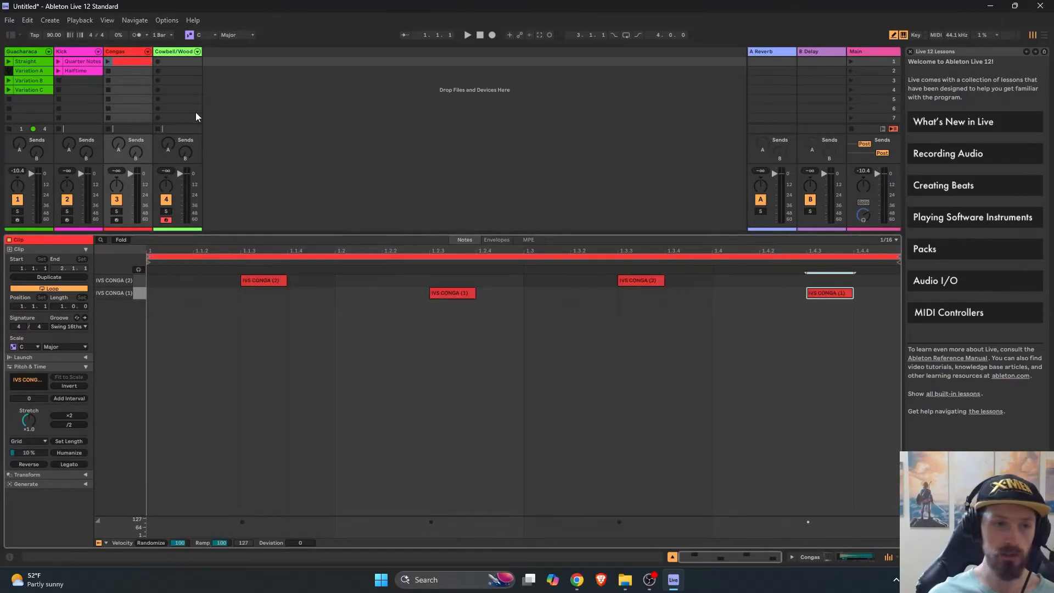
click(108, 62)
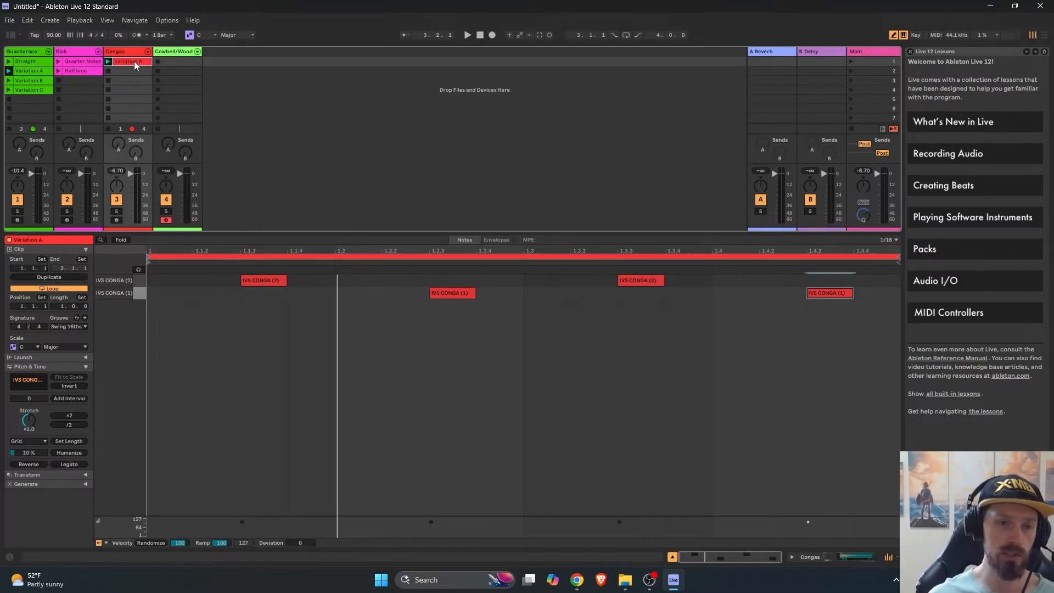
- Duplicate the Congas clip Variation A into the second slot and rename the copy Variation B
right_click(134, 62)
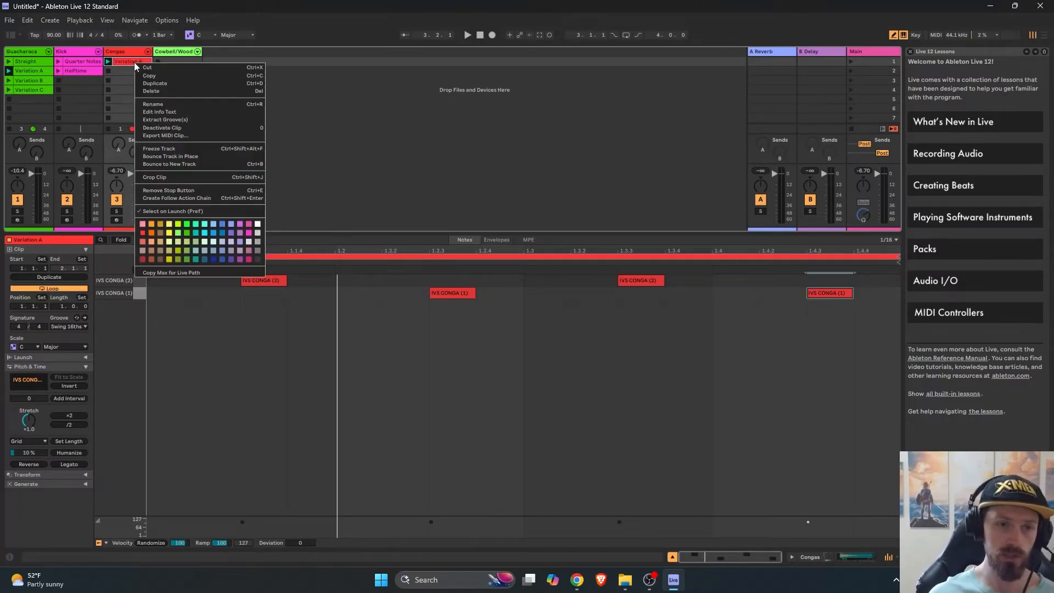
click(151, 83)
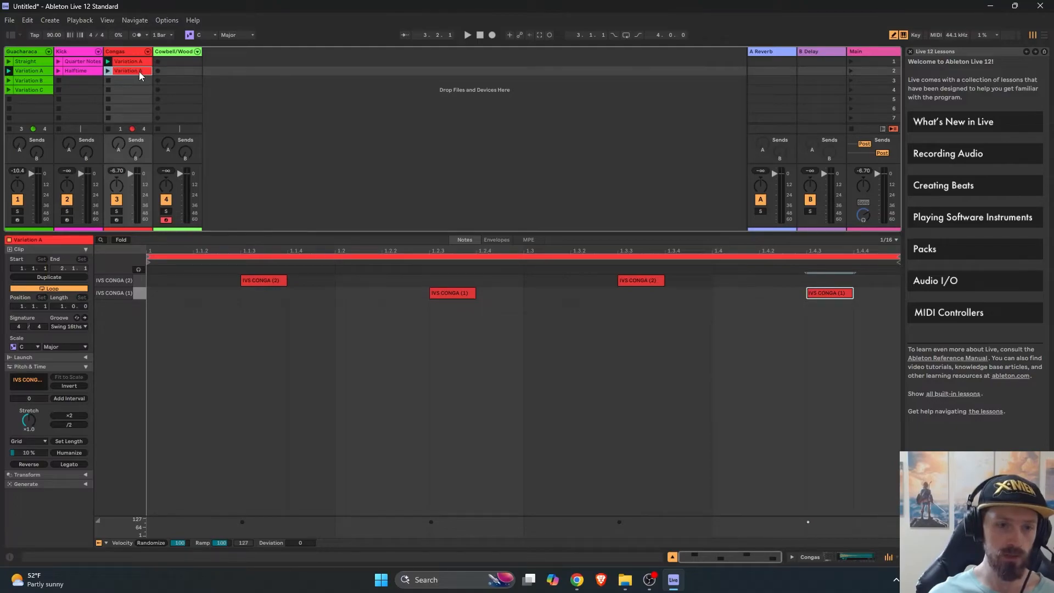
right_click(139, 71)
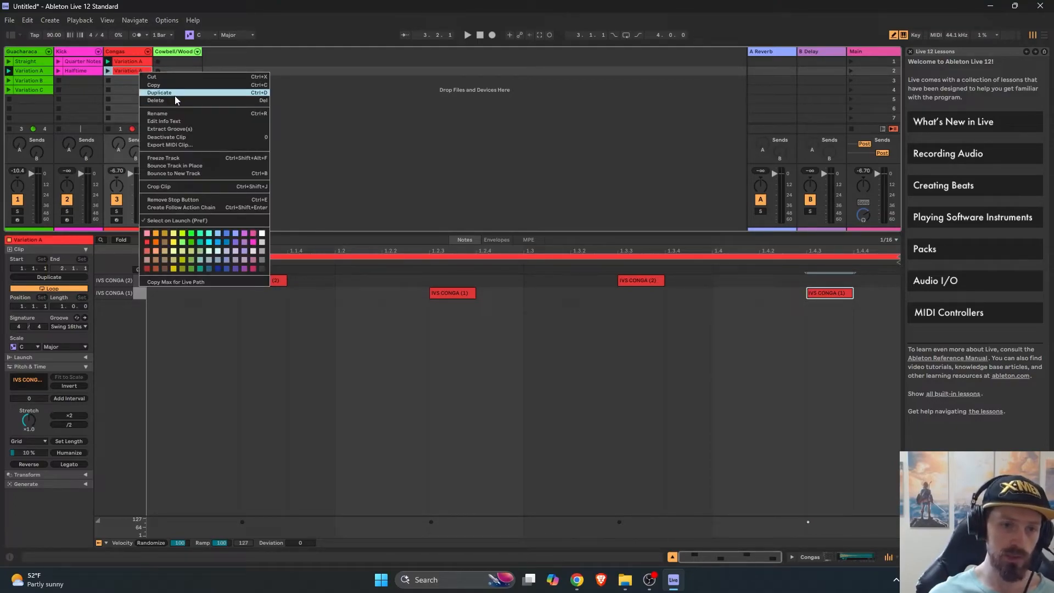
click(186, 113)
text(Variation B)
key(Return)
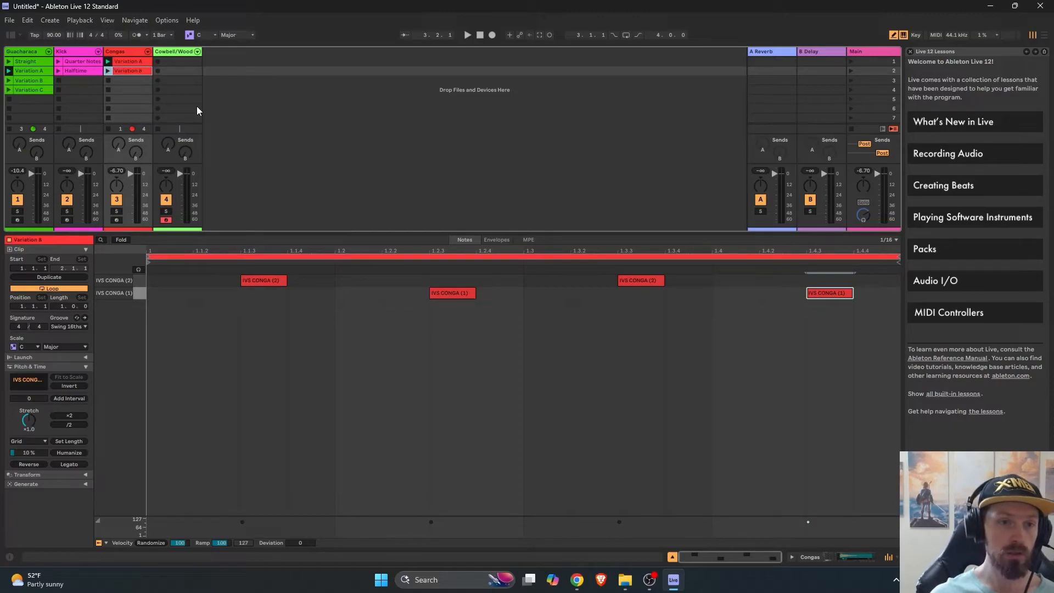
- Swap the conga pitch of all four notes in the Congas clip Variation B and play it back
drag(275, 280, 273, 291)
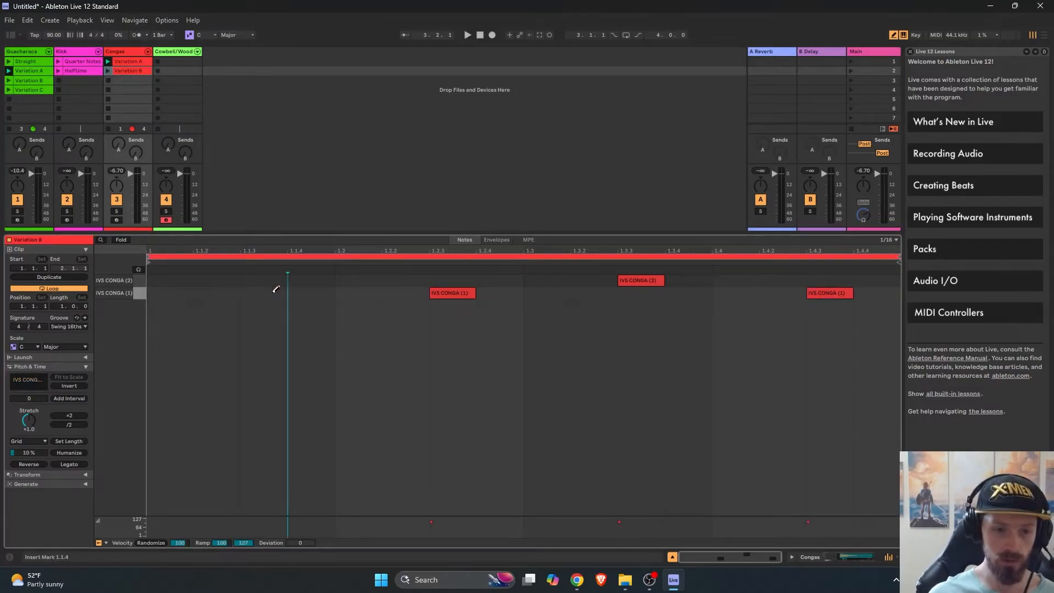
drag(461, 293, 459, 281)
drag(655, 279, 653, 292)
drag(843, 293, 833, 279)
key(space)
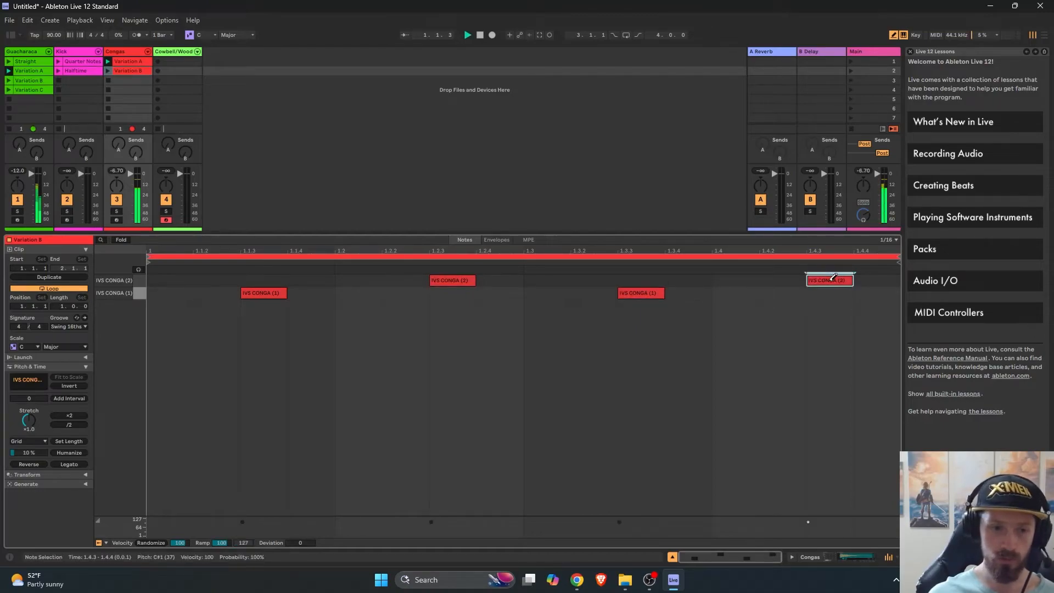
key(space)
- Duplicate the Congas clip Variation B into the track's third slot
right_click(120, 61)
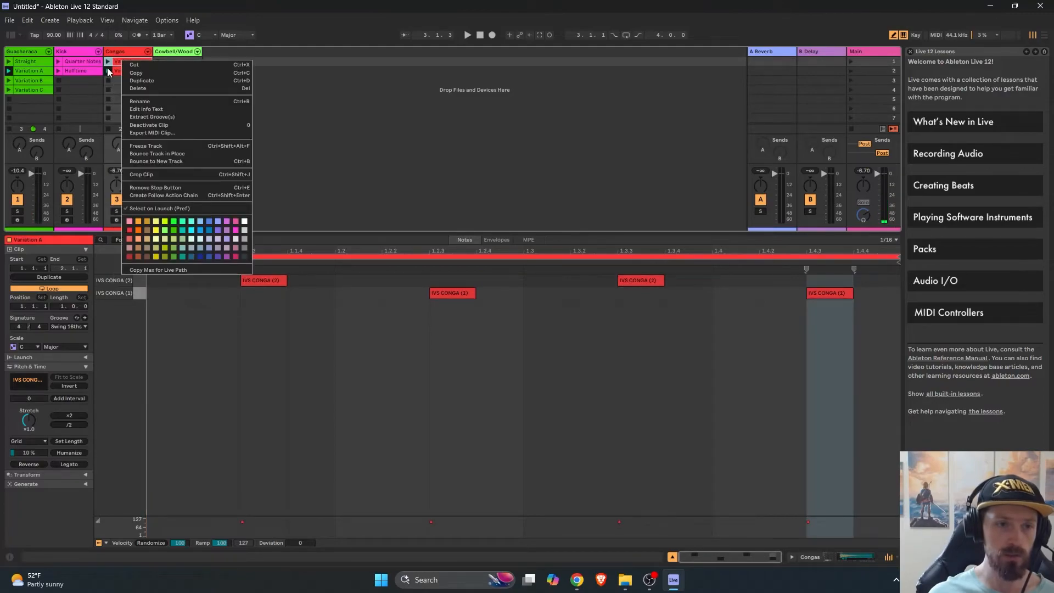
click(134, 80)
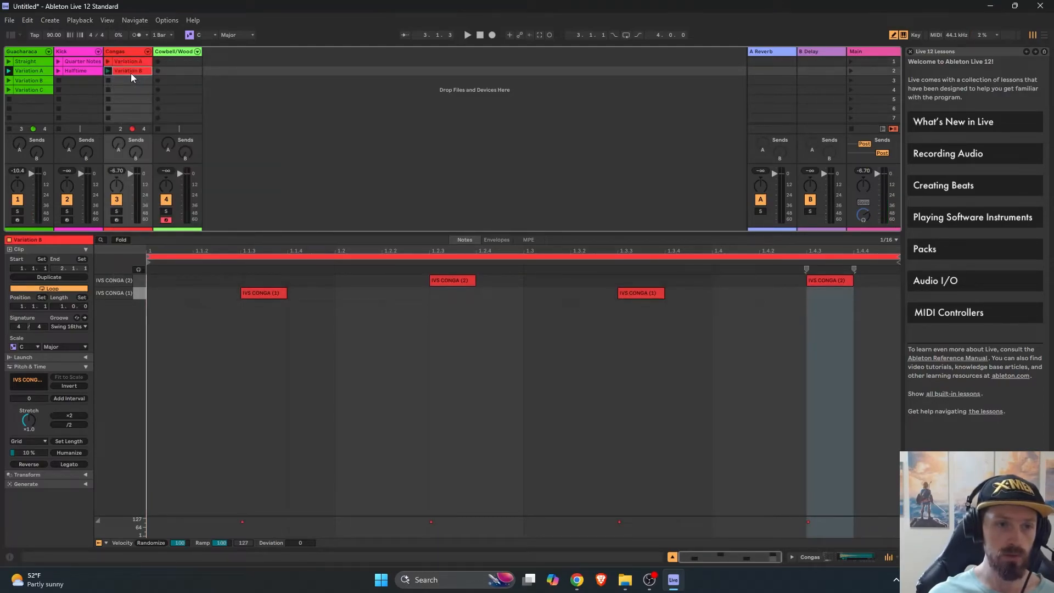
right_click(131, 72)
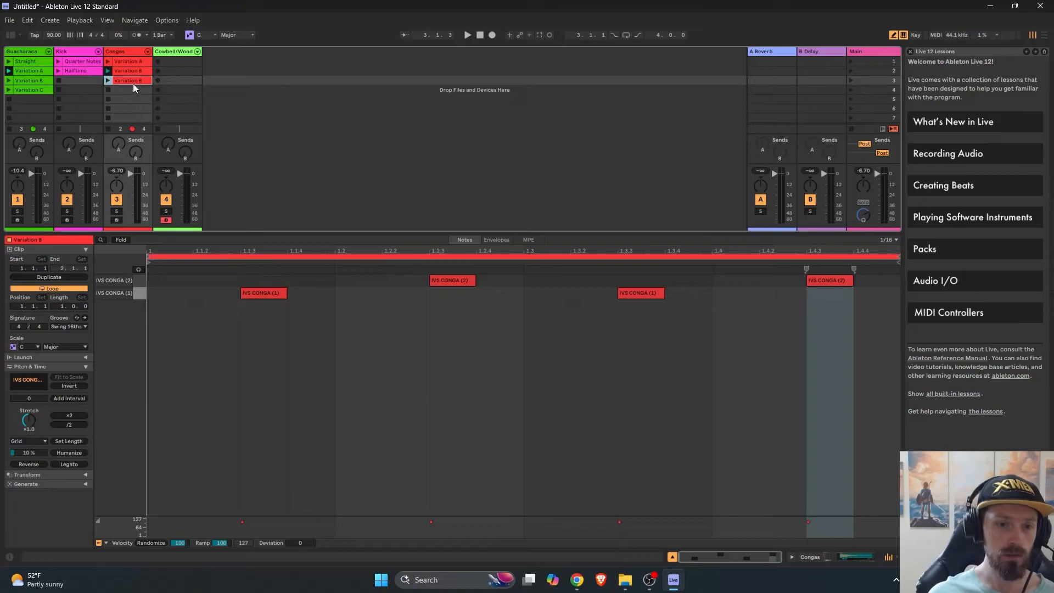
- Redraw the third Congas clip with IVS CONGA (2) at 1.1.3, 1.1.4, 1.3.3 and 1.3.4, IVS CONGA (1) at 1.2.3 and 1.4.3, and play it
click(277, 291)
click(276, 279)
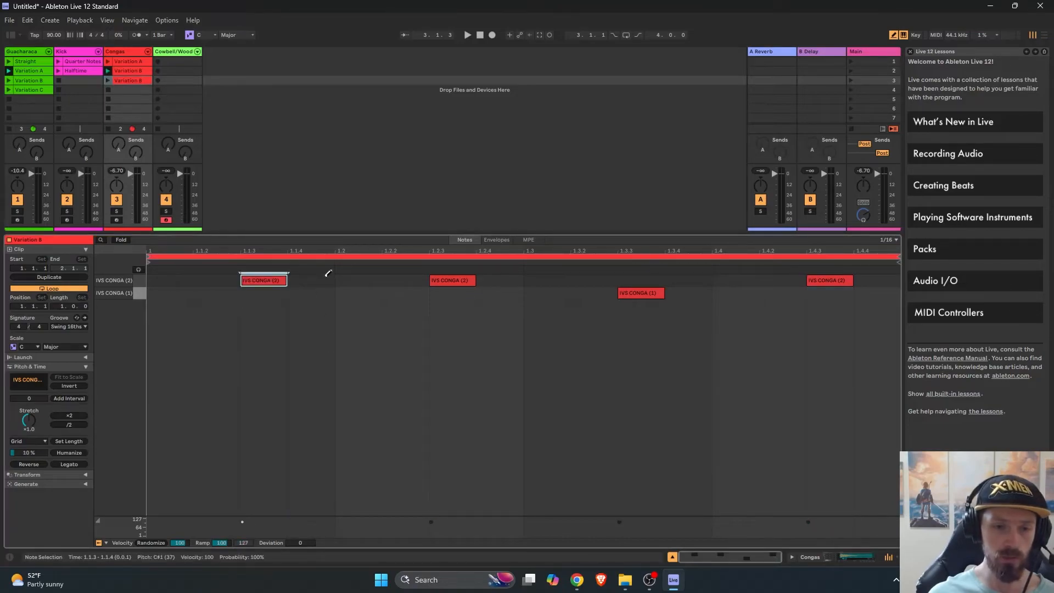
click(326, 279)
click(452, 279)
click(463, 293)
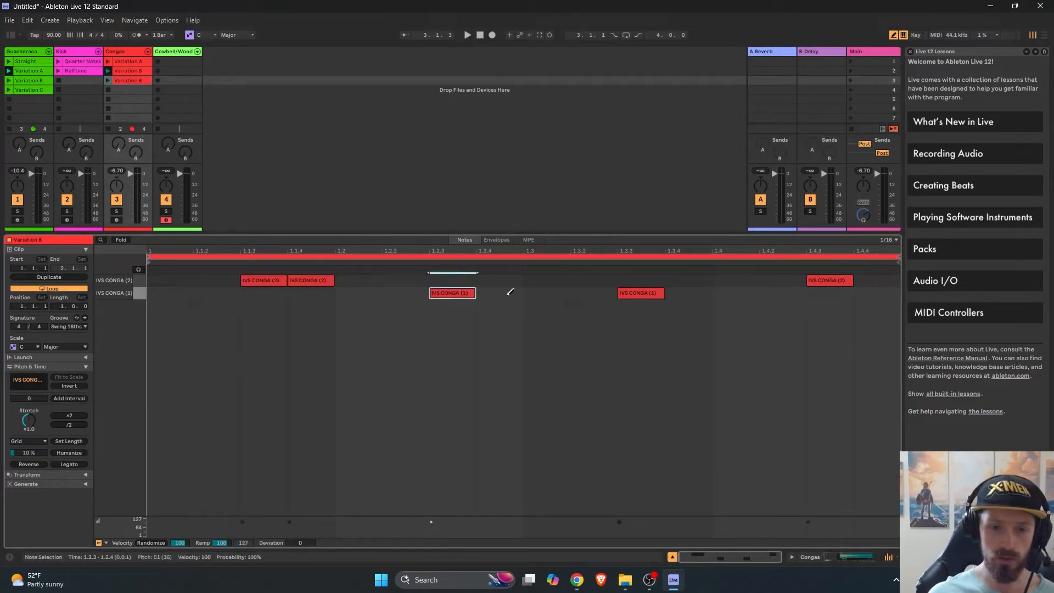
click(641, 292)
click(640, 280)
click(687, 280)
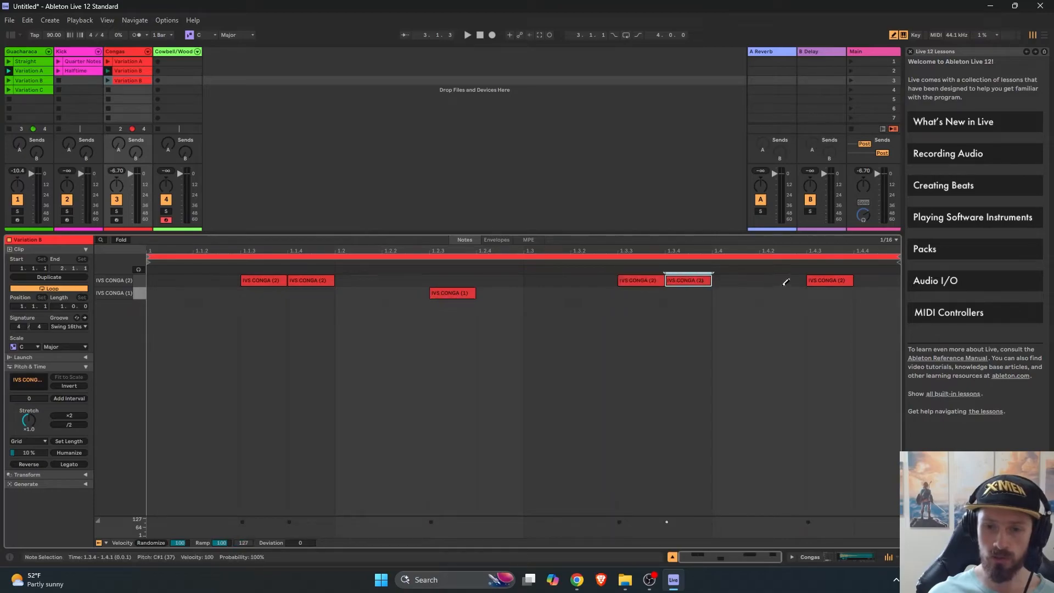
click(823, 280)
click(828, 293)
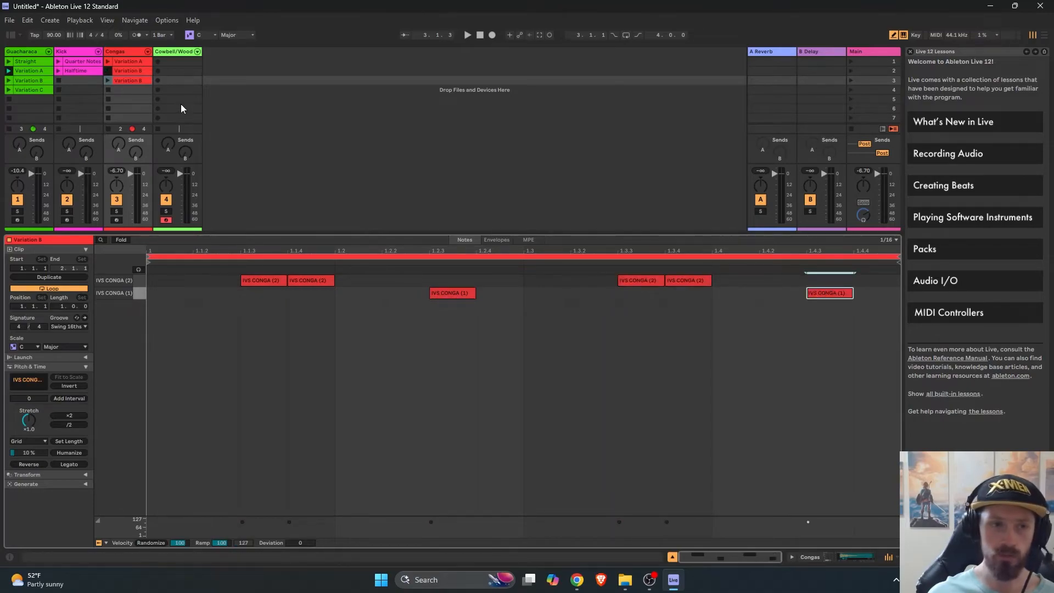
click(107, 81)
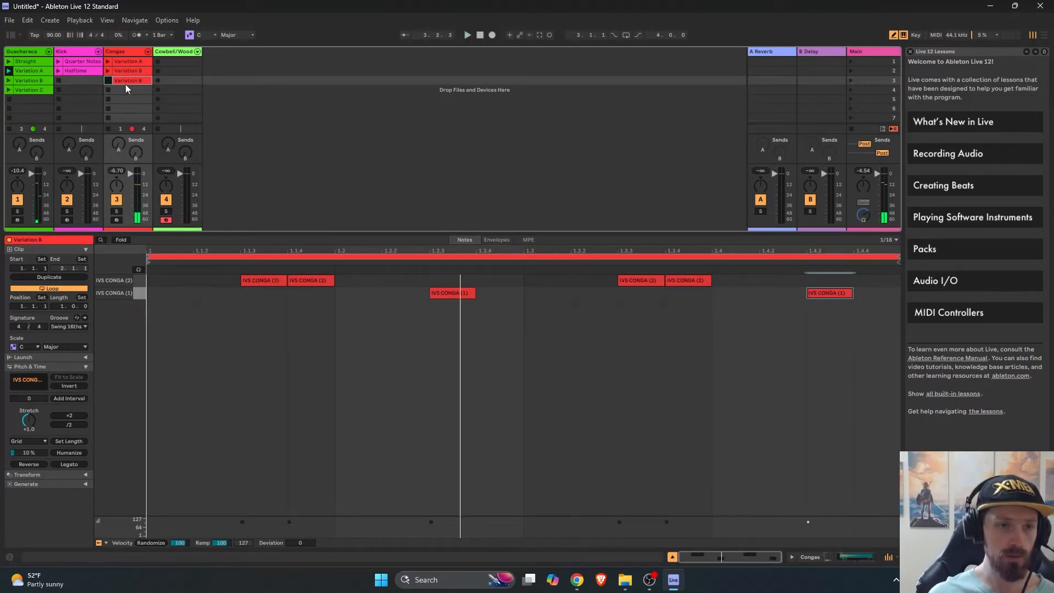
- Duplicate the third Congas clip into the fourth slot and rename the third clip Variation C
right_click(126, 84)
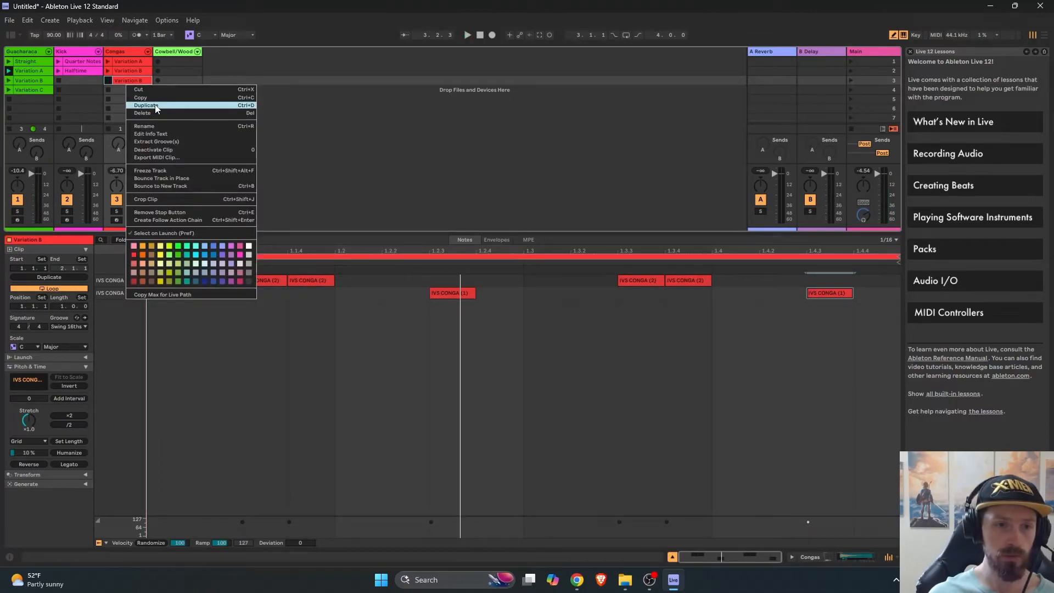
click(146, 105)
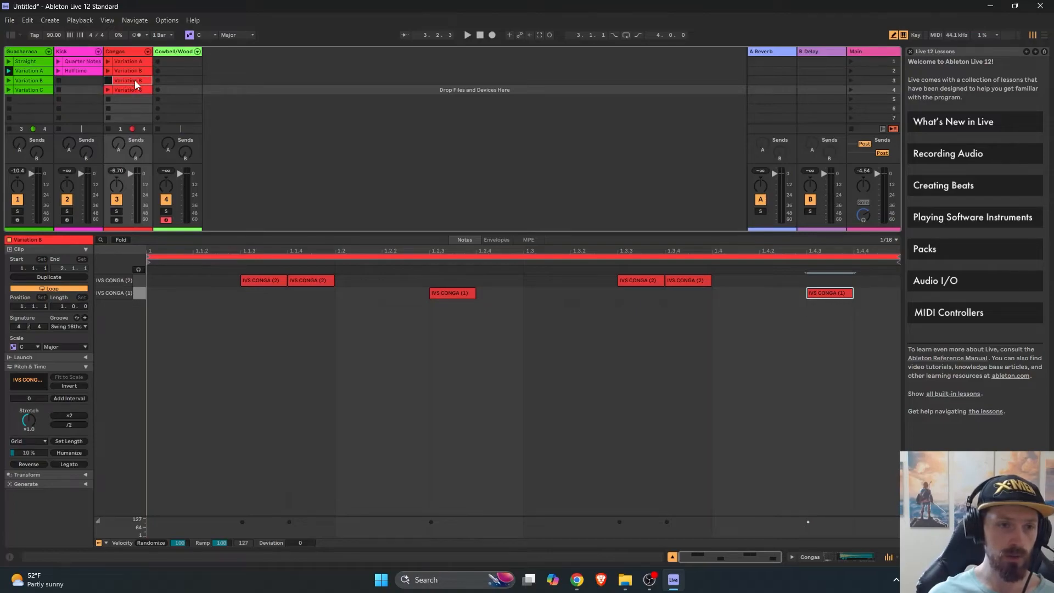
click(134, 80)
text(Variation C)
key(Return)
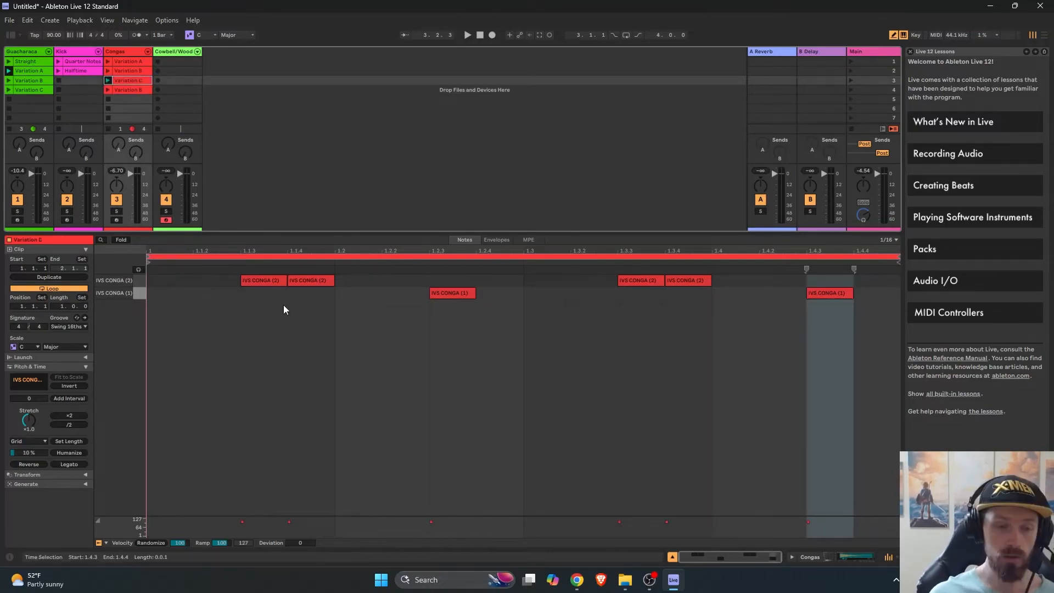
- Swap the conga pitch of every note in the fourth Congas clip and rename the clip Variation D
click(146, 89)
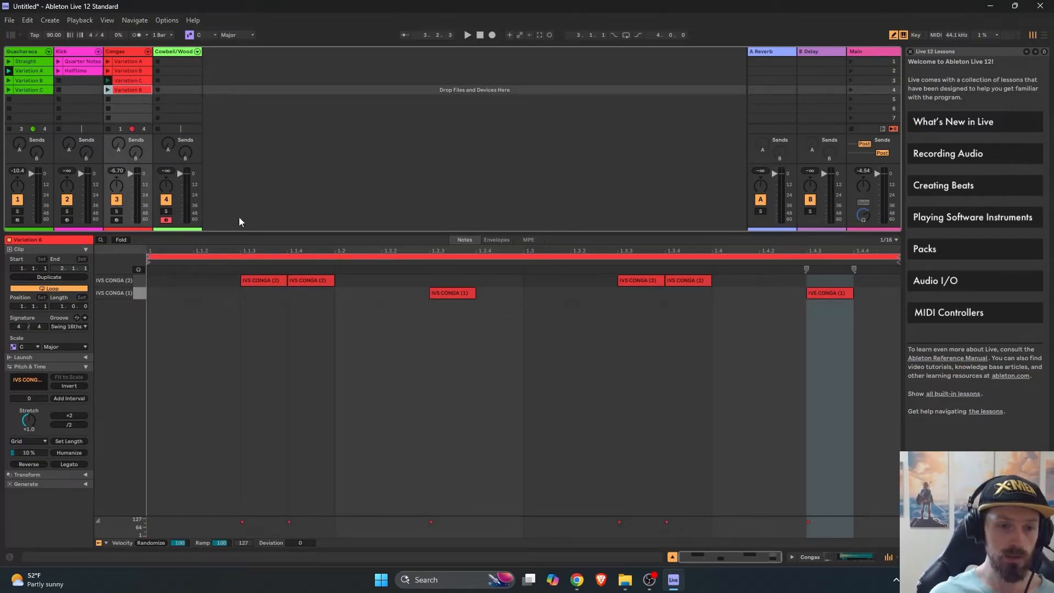
click(259, 280)
click(260, 294)
click(301, 281)
click(310, 292)
click(435, 292)
click(437, 280)
click(637, 280)
click(655, 293)
click(699, 293)
click(698, 280)
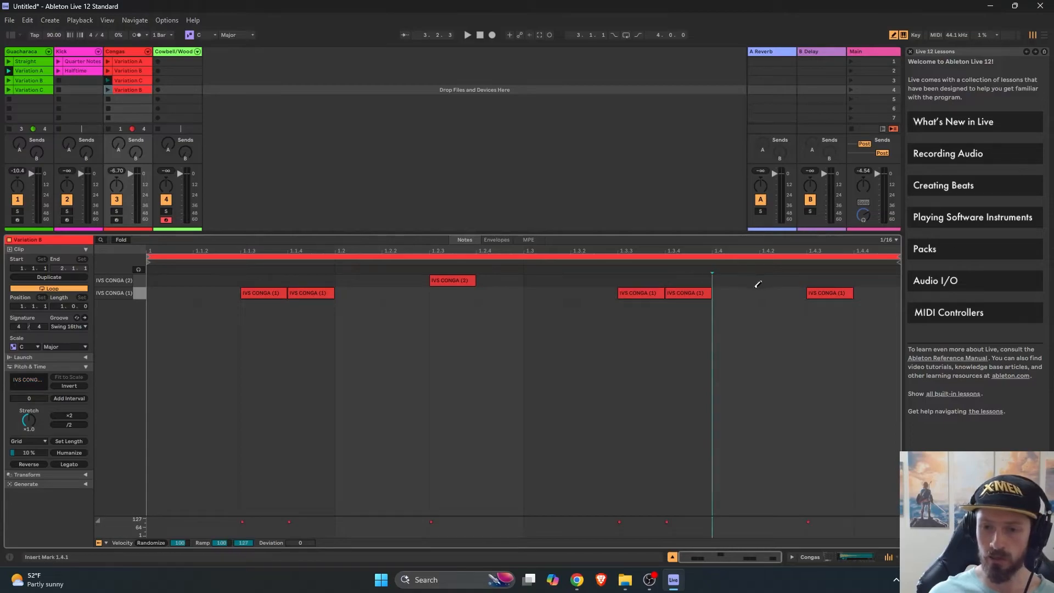
click(830, 292)
click(827, 280)
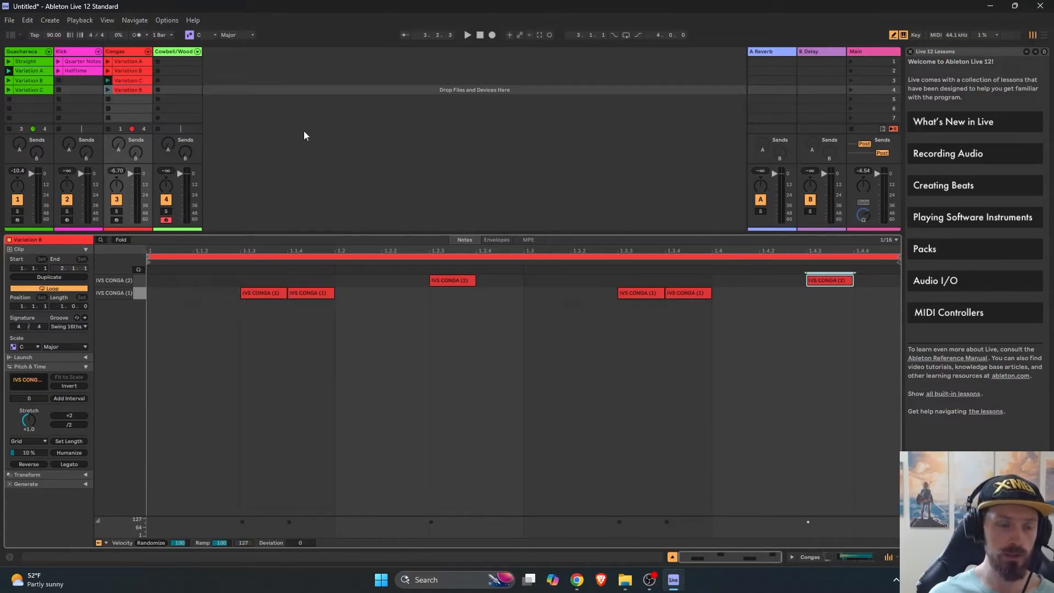
click(143, 90)
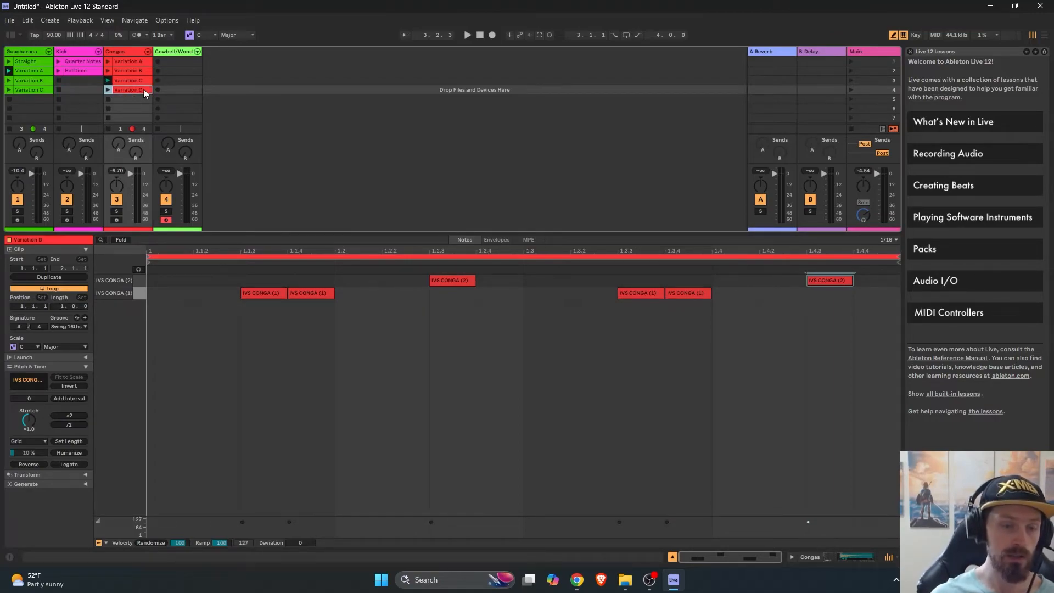
- Create a MIDI clip in the first slot of the Cowbell/Woodblock track and name it Cowbell Quarters
click(165, 53)
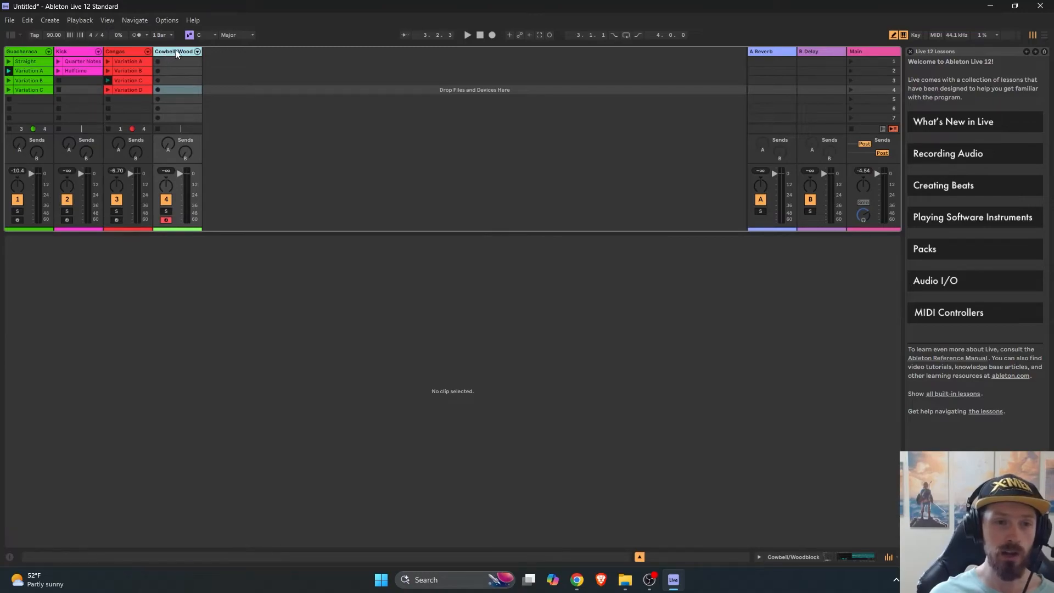
double_click(177, 54)
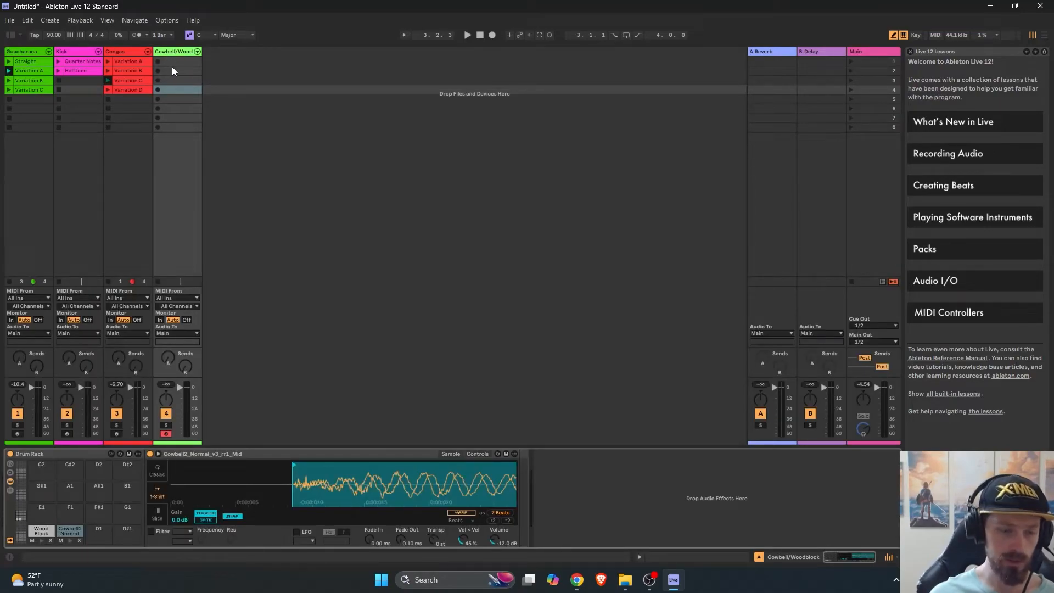
double_click(173, 61)
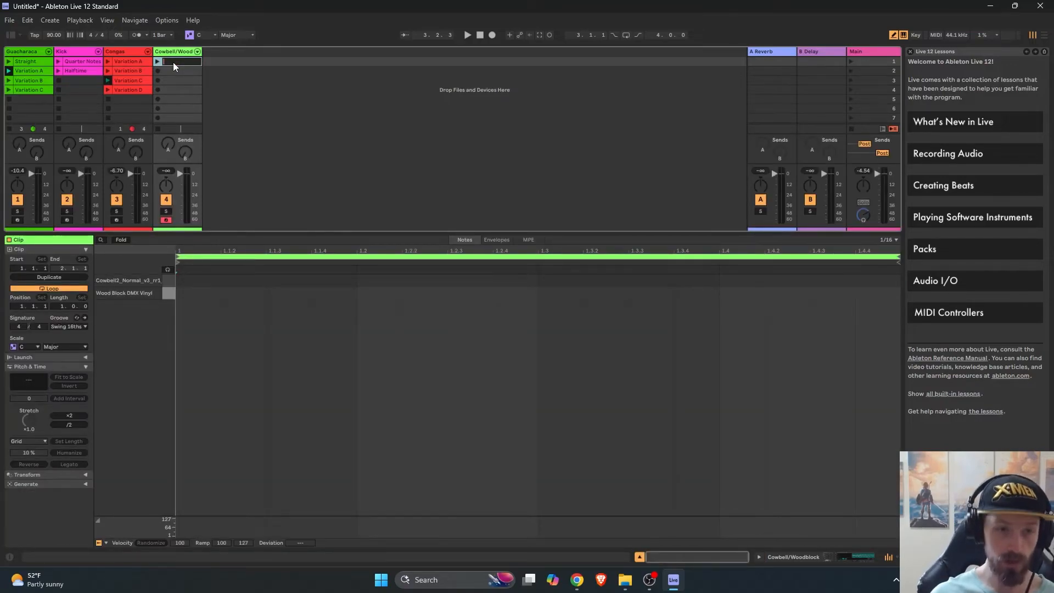
text(Cowbell Quarters)
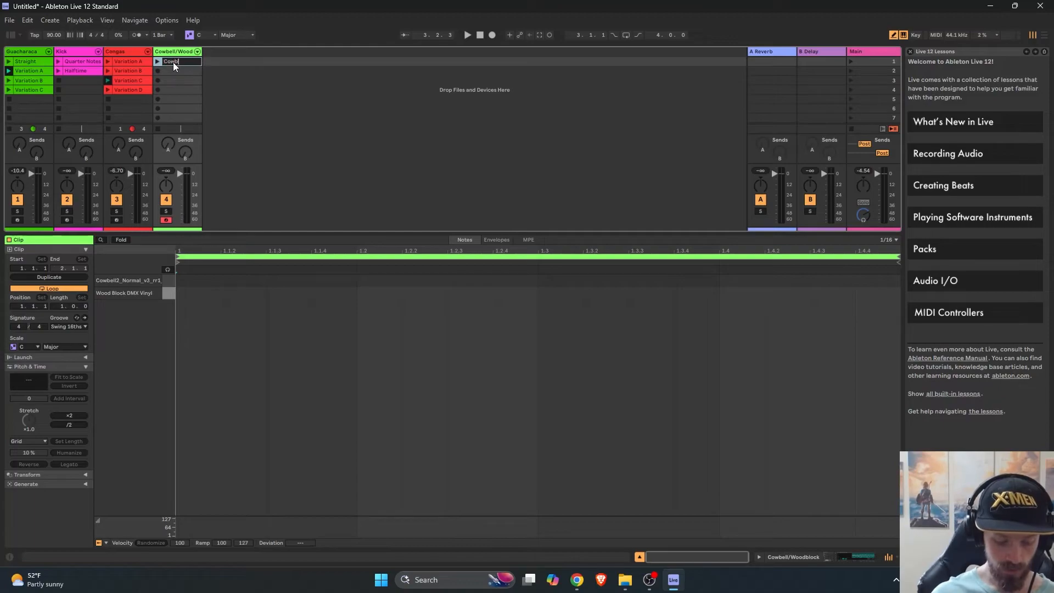
key(Return)
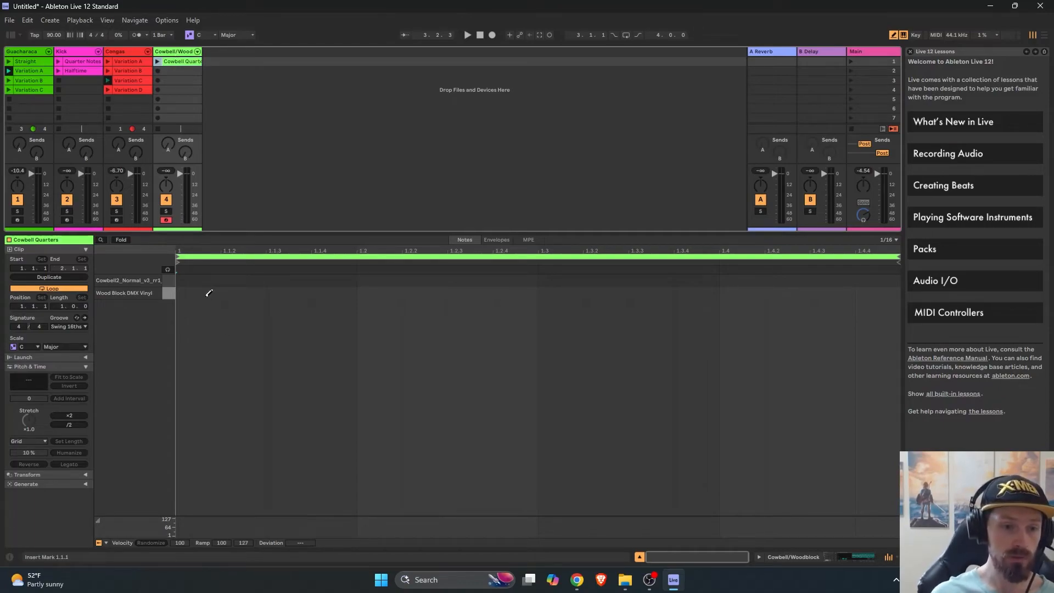
- Draw Cowbell2 notes on all four beats of the Cowbell Quarters clip and play it with the other tracks
click(196, 278)
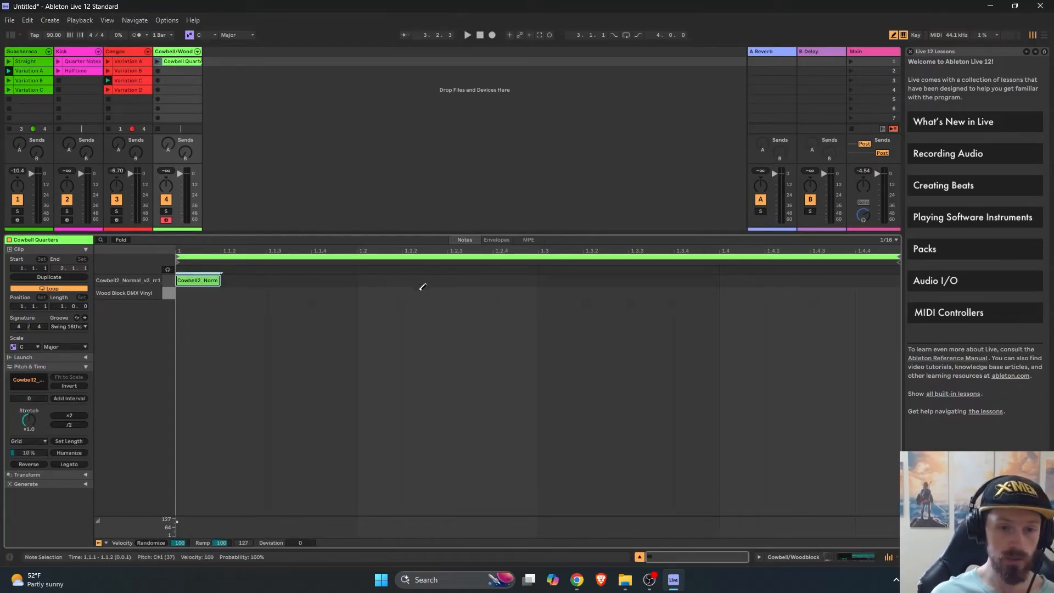
click(390, 280)
click(563, 280)
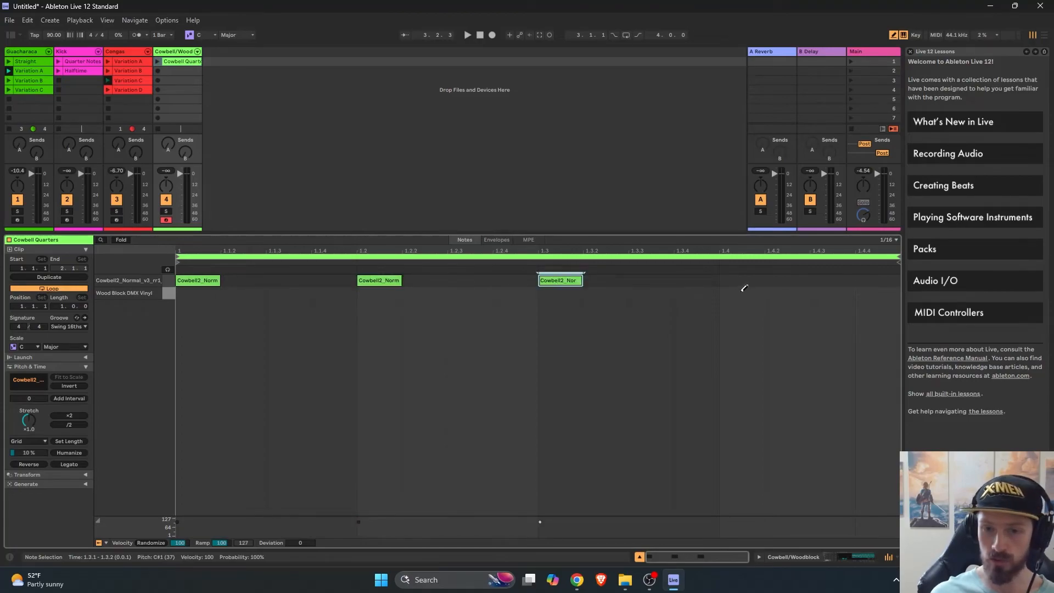
click(742, 280)
key(space)
click(158, 62)
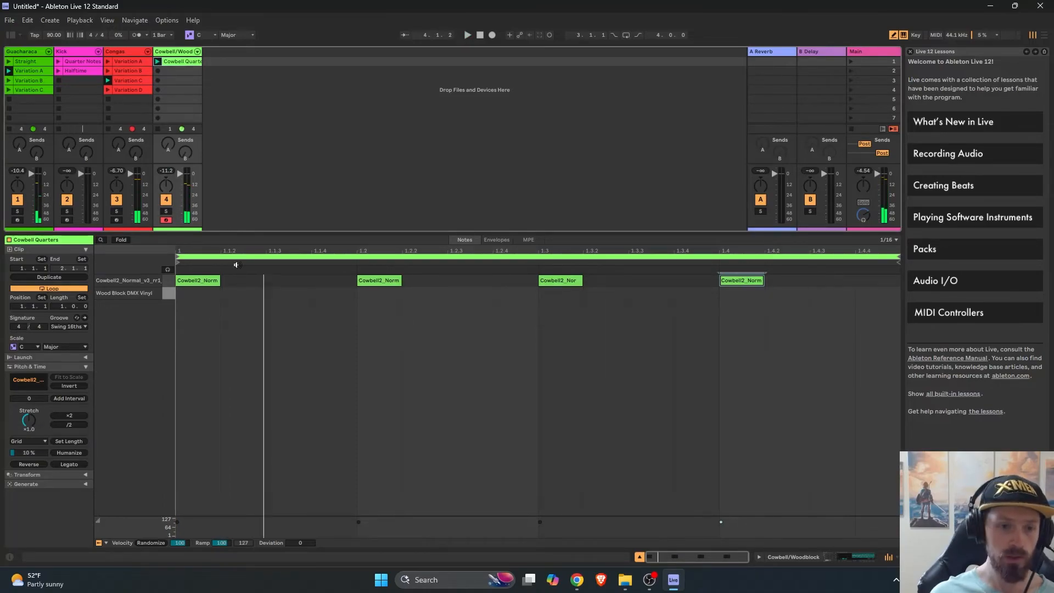
- Duplicate the Cowbell Quarters clip into the second slot and rename the copy Woodblock Quarters
right_click(177, 74)
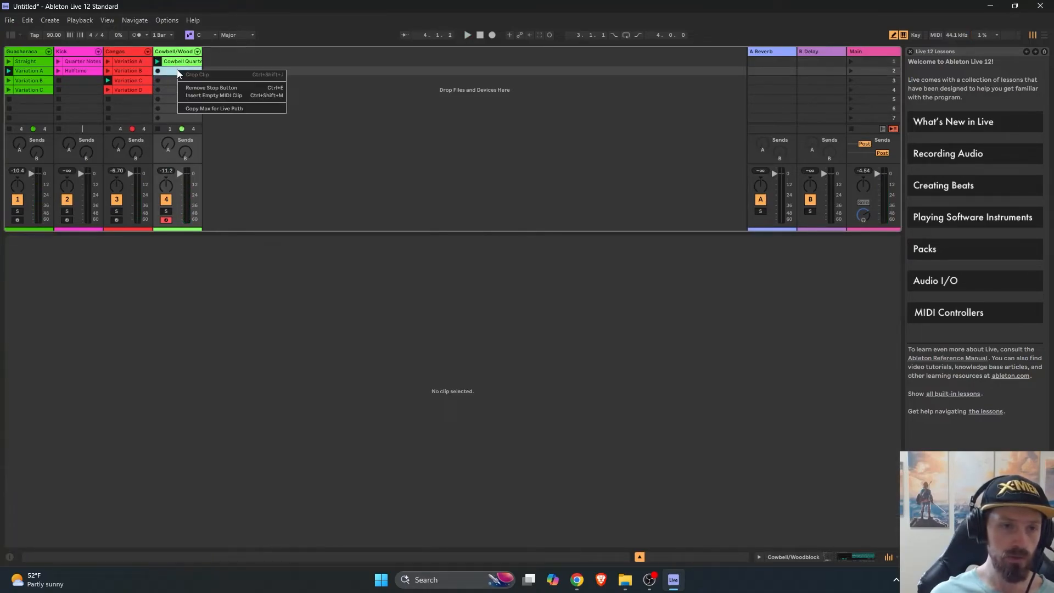
right_click(189, 62)
click(204, 80)
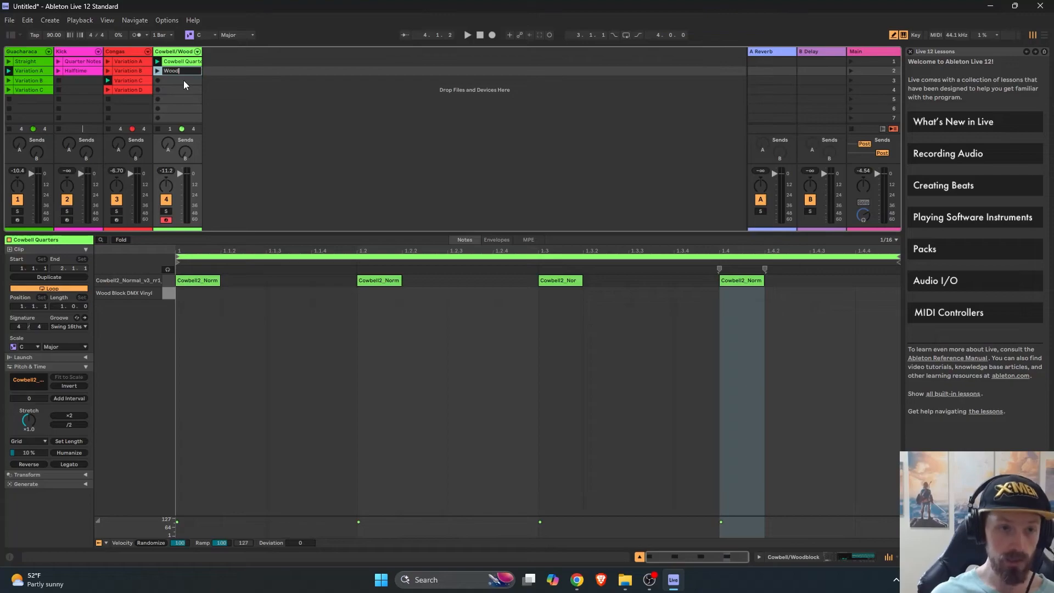
text(Woodblock Quarters)
key(Return)
- Move all four Cowbell2 notes in Woodblock Quarters to the Wood Block DMX Vinyl row and play the clip
click(173, 279)
key(Down)
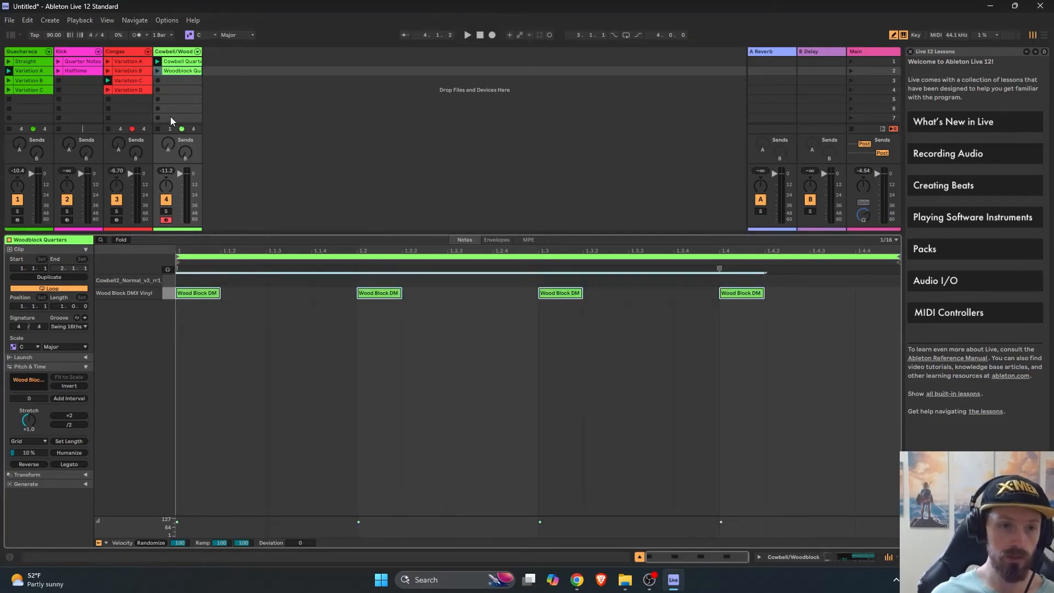
click(158, 71)
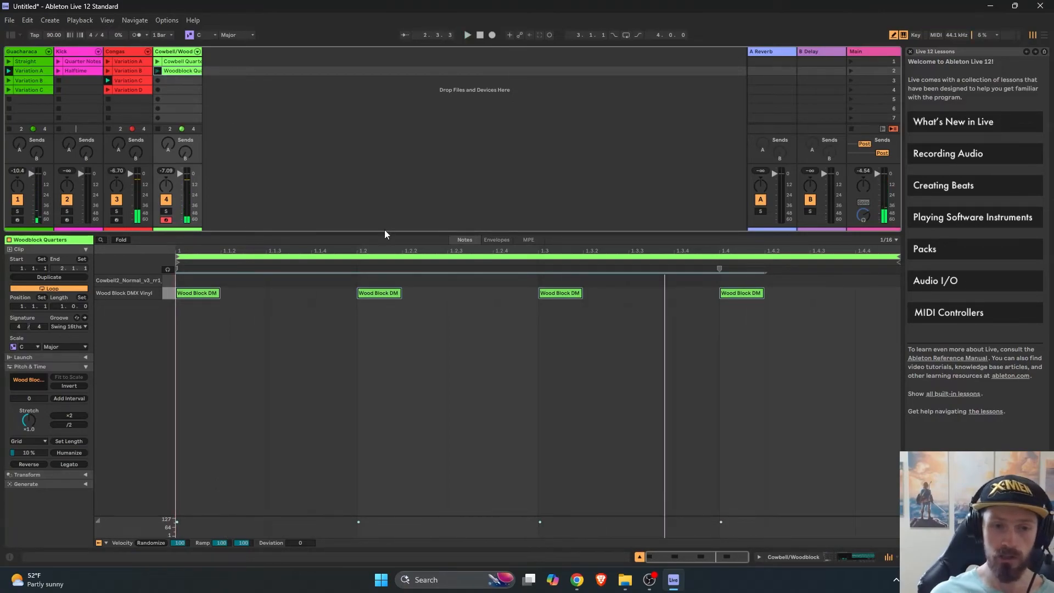
- Copy the first beat's Slice 2 and Slice 3 notes from the Straight clip on the guacharaca track
click(31, 63)
drag(369, 231, 383, 88)
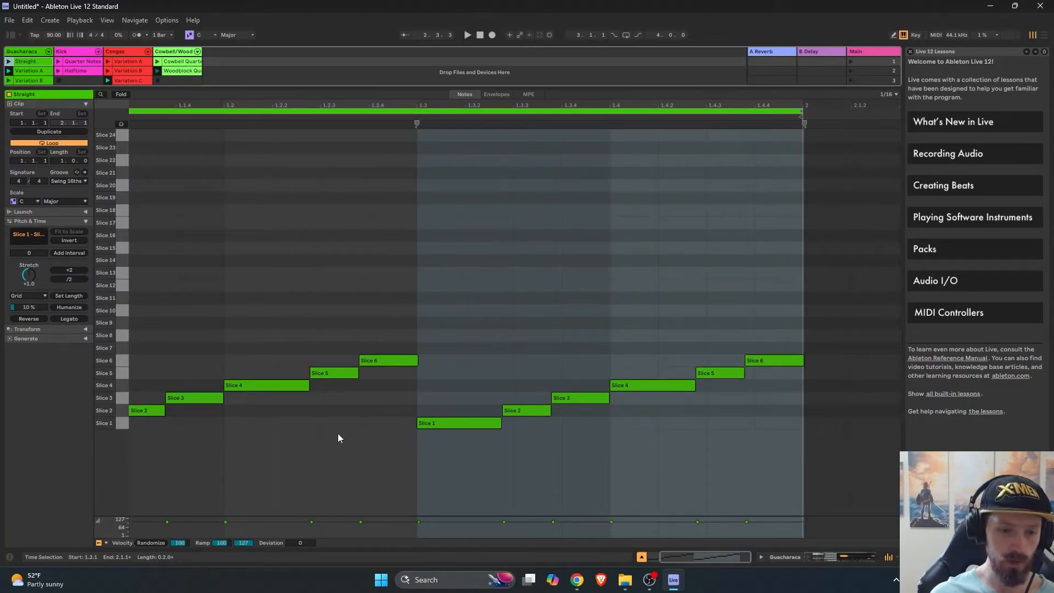
drag(189, 357, 279, 429)
scroll(237, 384, left, 3)
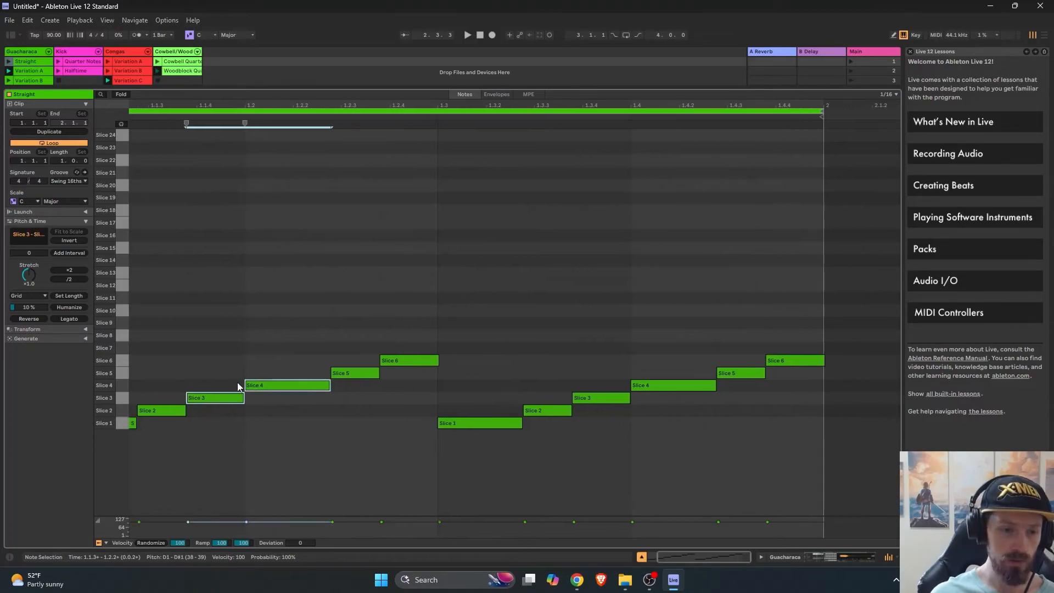
drag(230, 366, 294, 434)
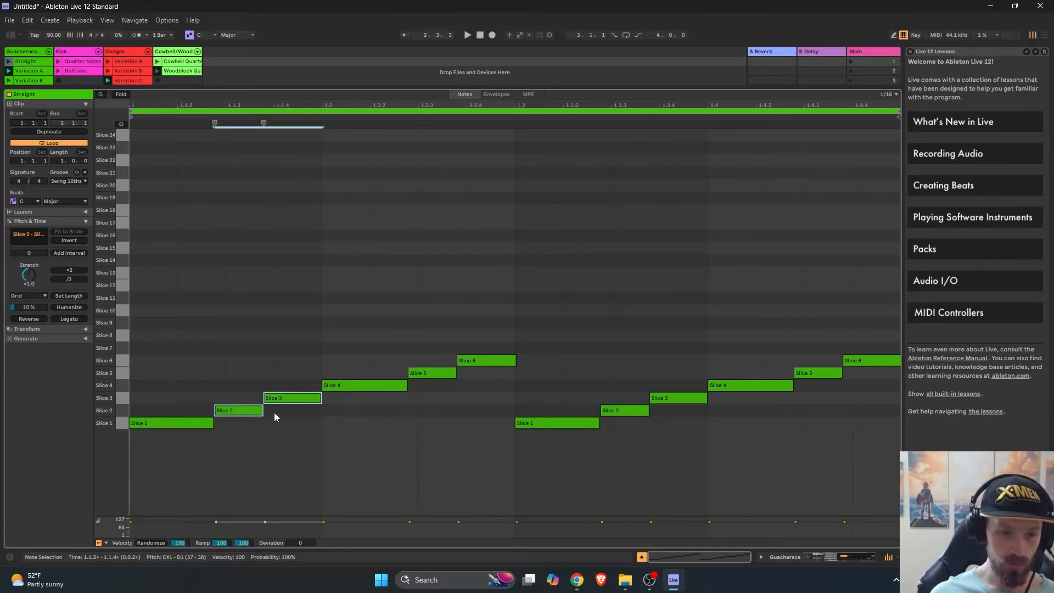
- Duplicate the Woodblock Quarters clip into the third slot of the Cowbell/Woodblock track
drag(201, 87, 209, 310)
click(176, 80)
right_click(179, 71)
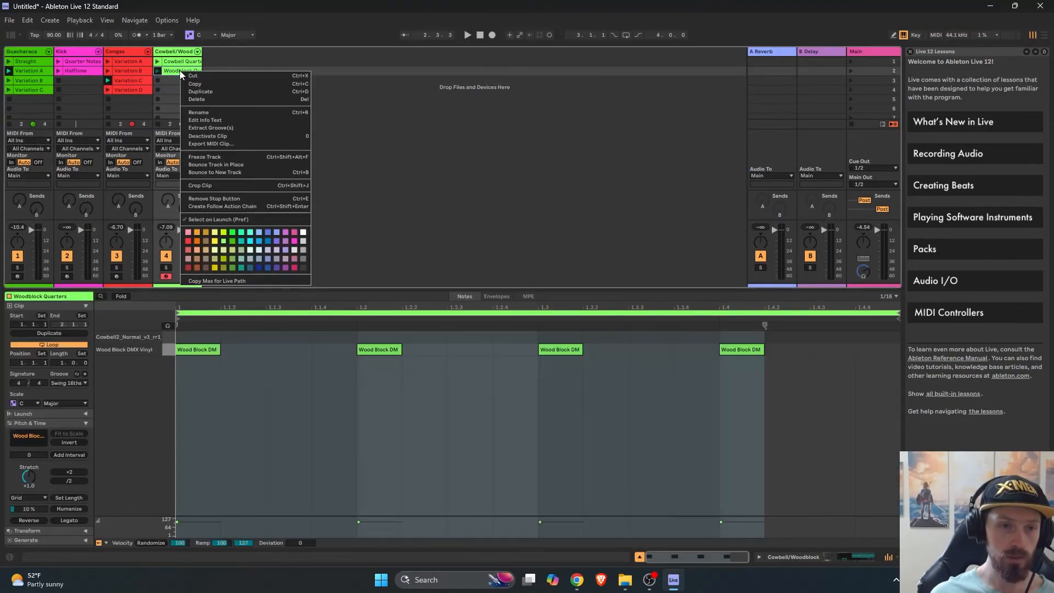
click(245, 91)
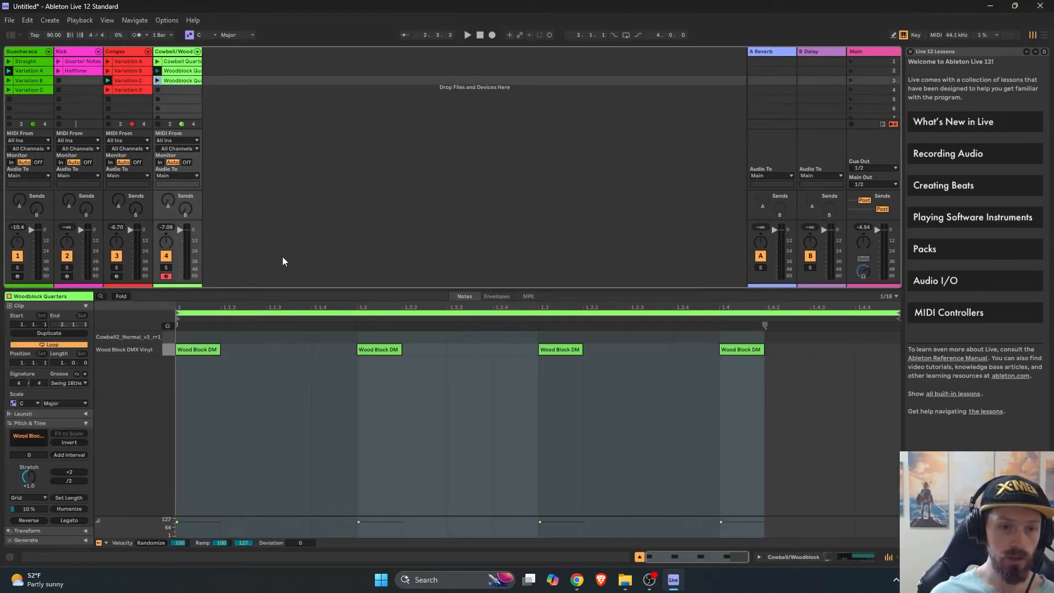
- Try adding the copied note pair at 1.1.3 and 1.2.3 on the Cowbell2 row of the third clip, and undo the additions
drag(313, 289, 315, 349)
click(264, 407)
click(264, 406)
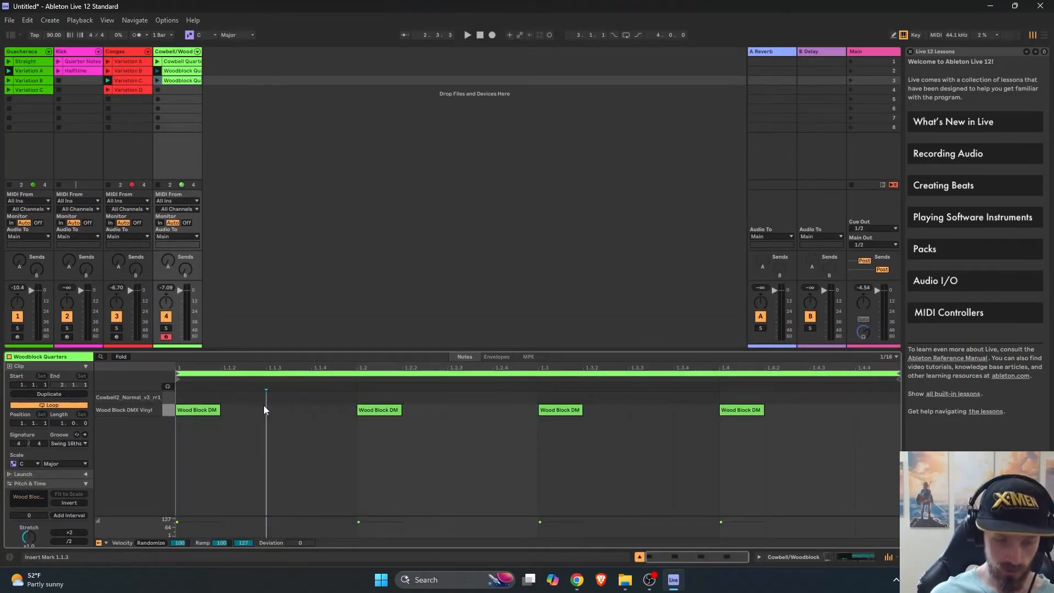
key(ctrl+v)
click(337, 414)
mouse_move(333, 397)
mouse_down()
mouse_move(333, 411)
mouse_move(389, 407)
mouse_move(285, 404)
mouse_up()
click(448, 412)
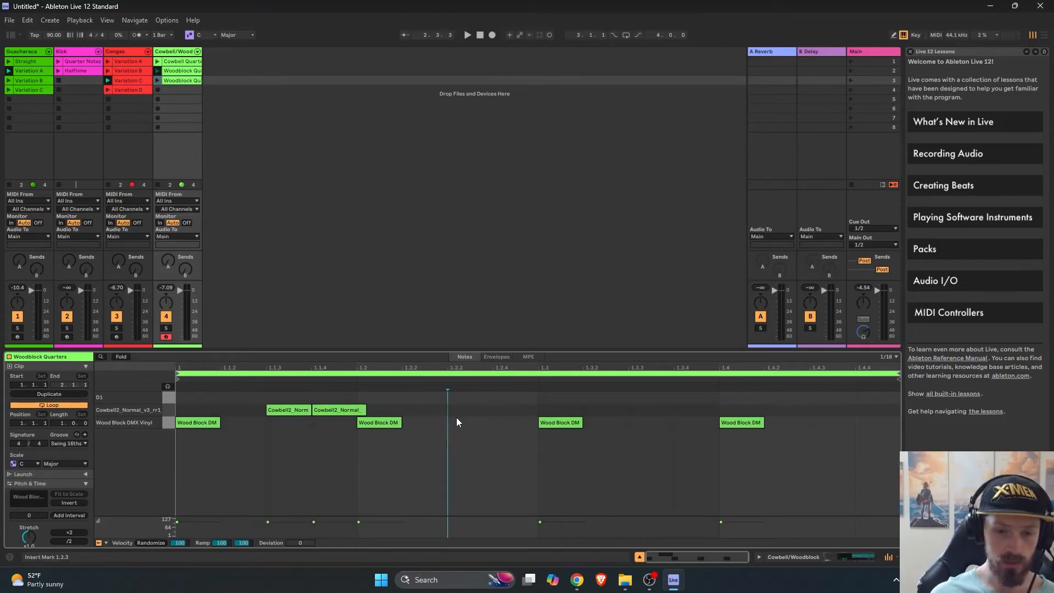
key(ctrl+v)
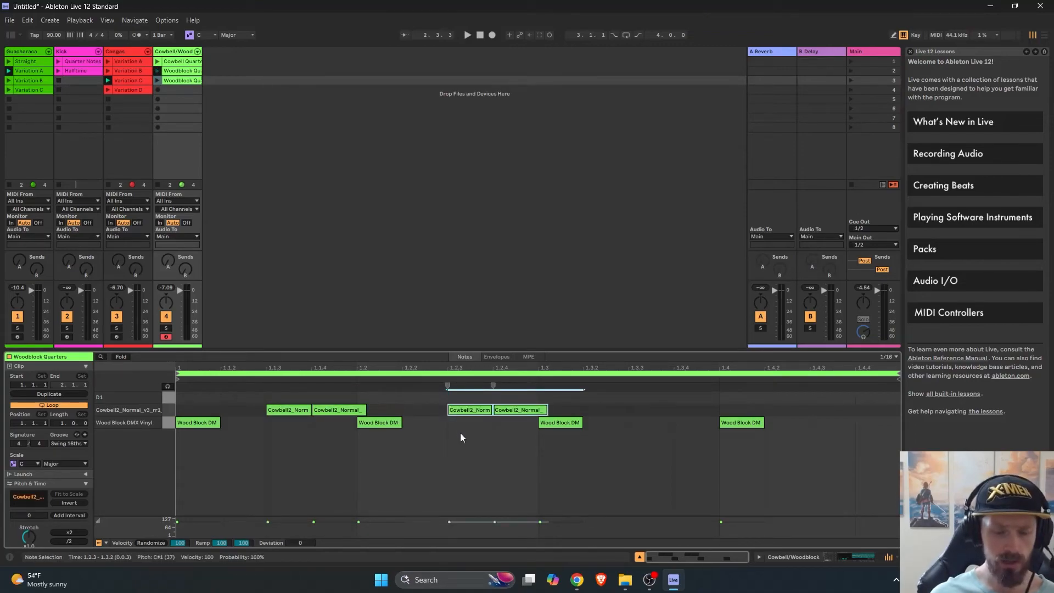
key(space)
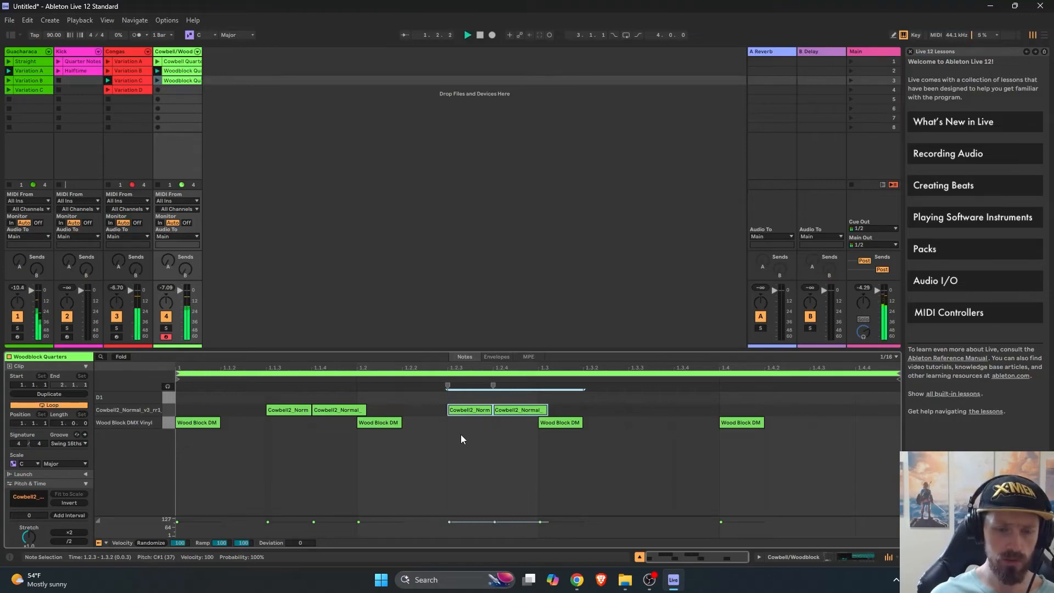
key(ctrl+z)
key(ctrl+z)
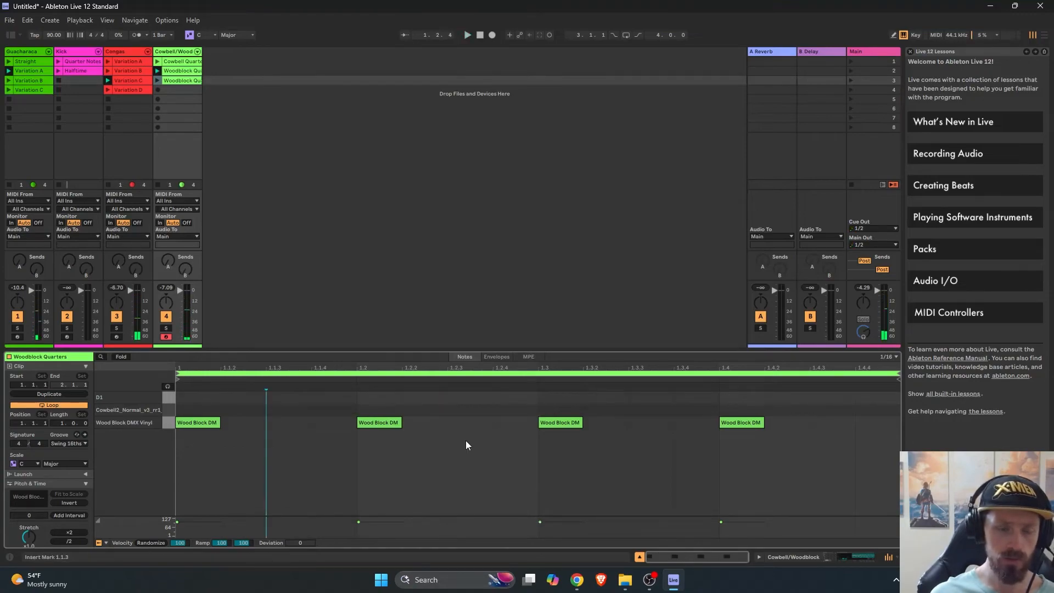
- Replace the notes in the third Cowbell/Woodblock clip with all the notes copied from the guacharaca Straight clip
click(28, 62)
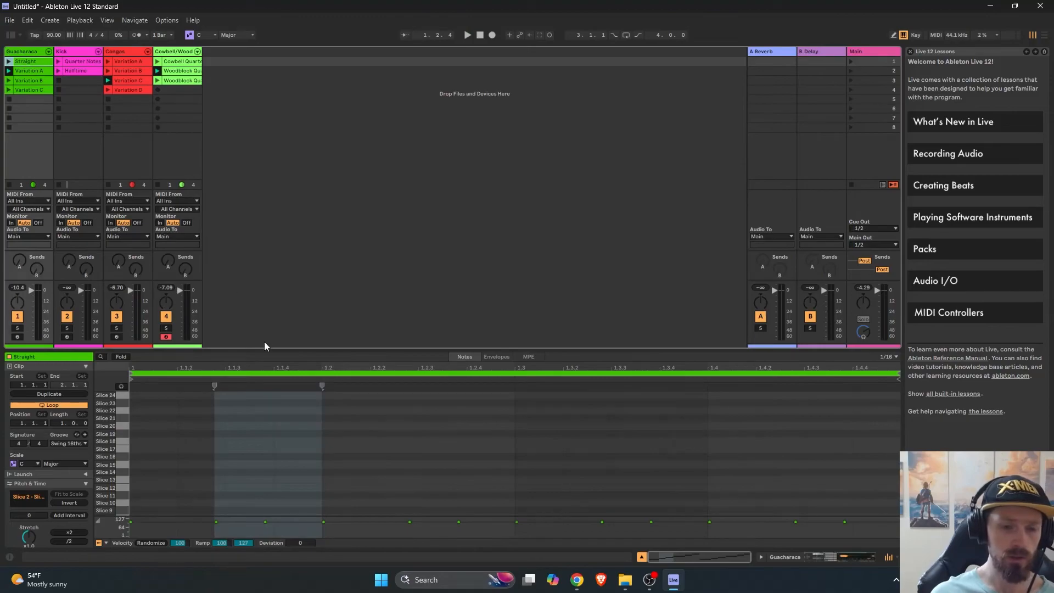
drag(264, 346, 258, 88)
drag(130, 311, 884, 479)
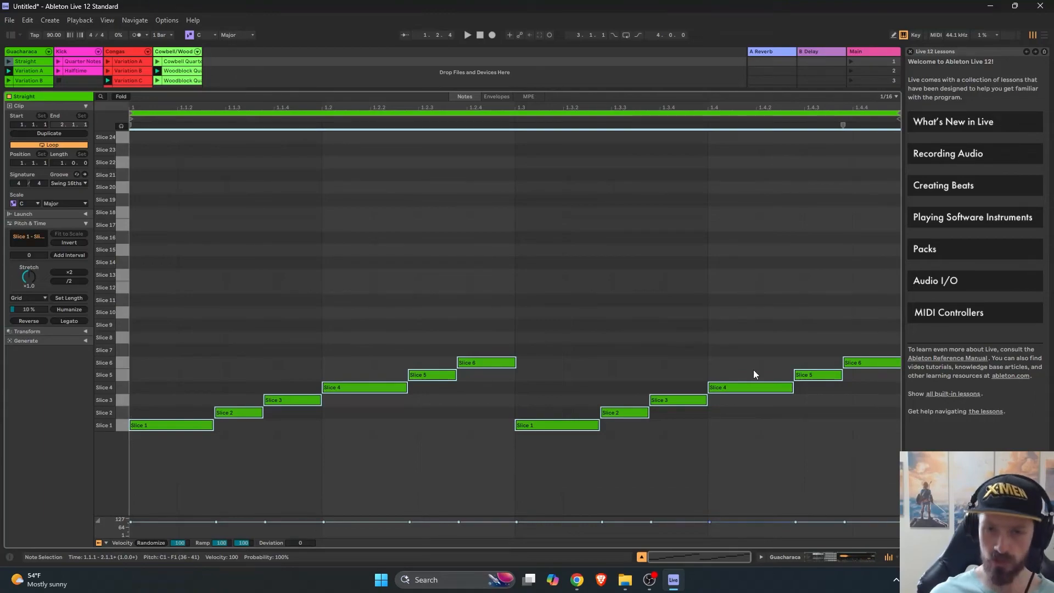
drag(572, 93, 596, 339)
click(179, 82)
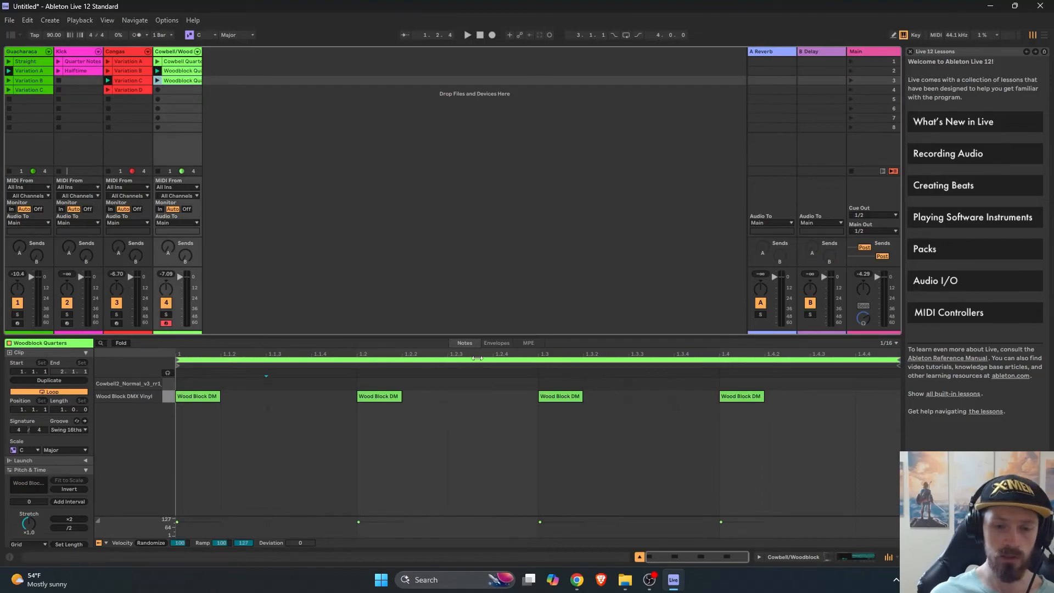
drag(521, 337, 526, 218)
drag(795, 300, 179, 274)
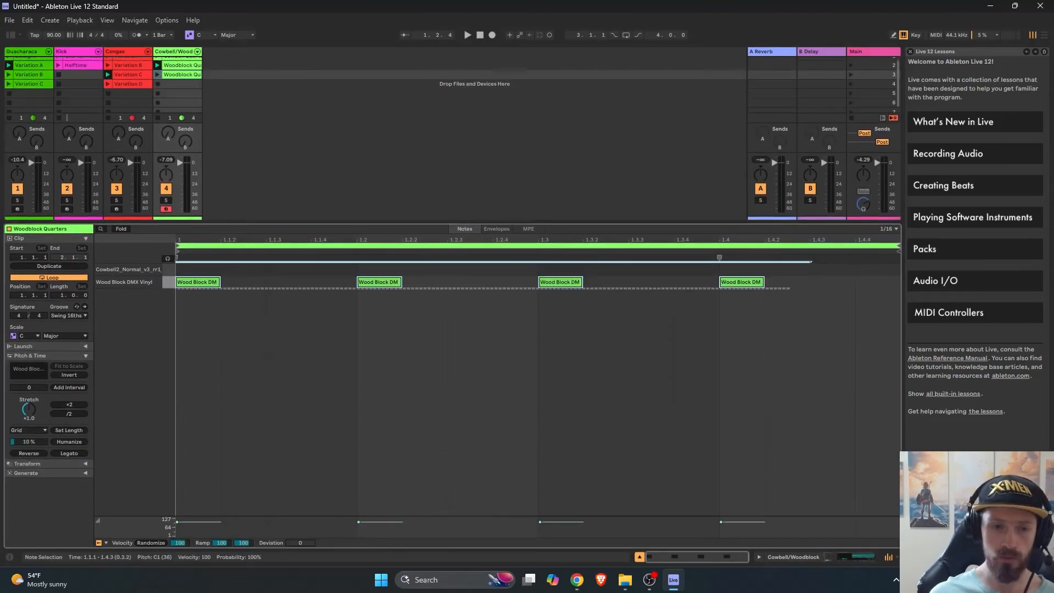
key(Delete)
key(ctrl+v)
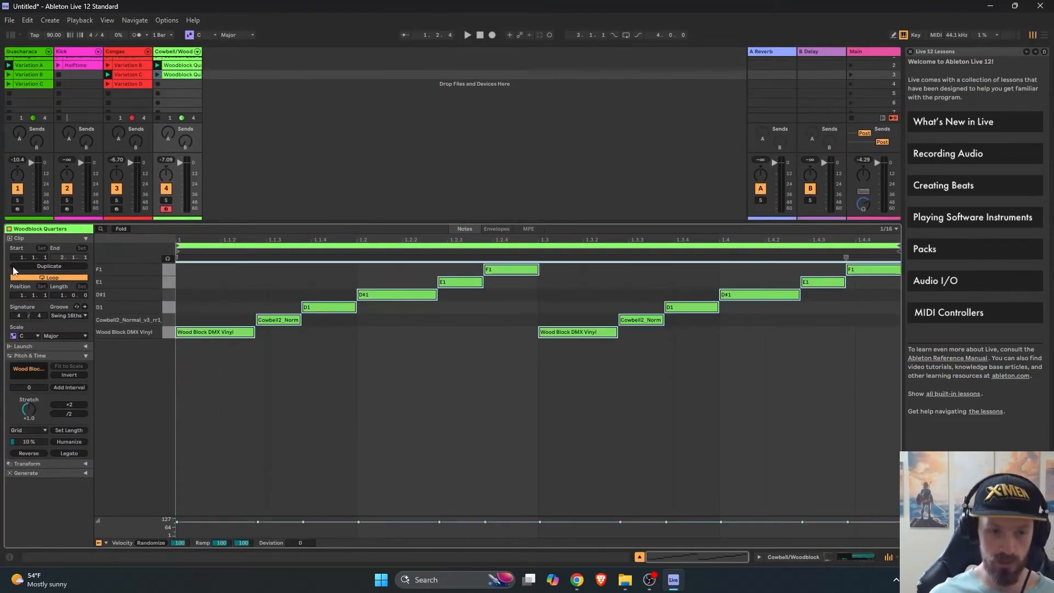
- Transpose the pasted notes so each beat has one Wood Block note followed by two Cowbell2 notes, and play the clip
click(355, 279)
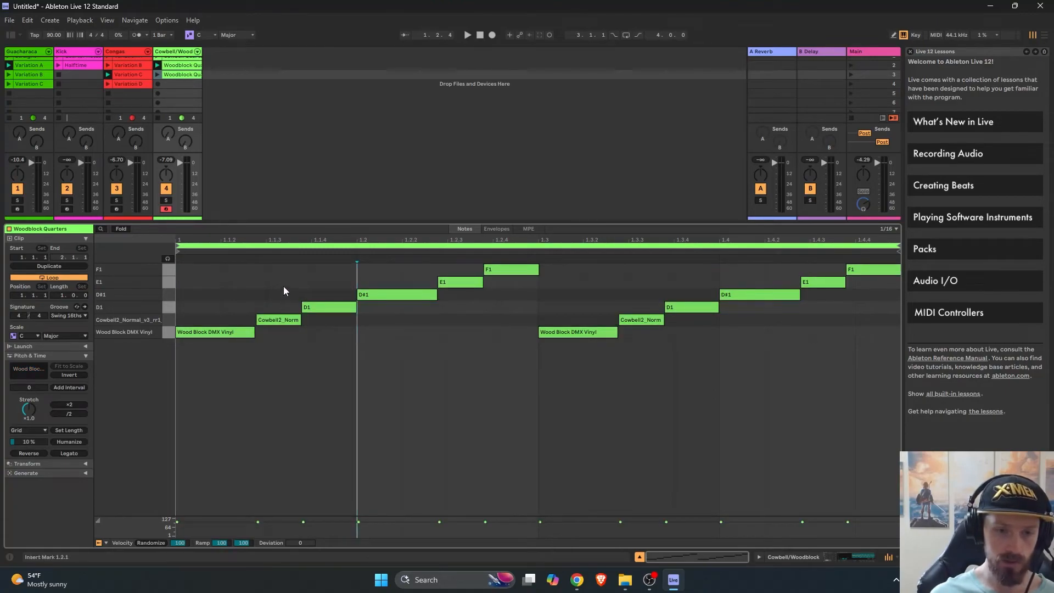
click(317, 308)
key(Down)
click(408, 298)
key(Down)
key(Down)
key(Down)
click(457, 282)
key(Down)
key(Down)
key(Down)
click(510, 271)
key(Down)
key(Down)
key(Down)
key(Down)
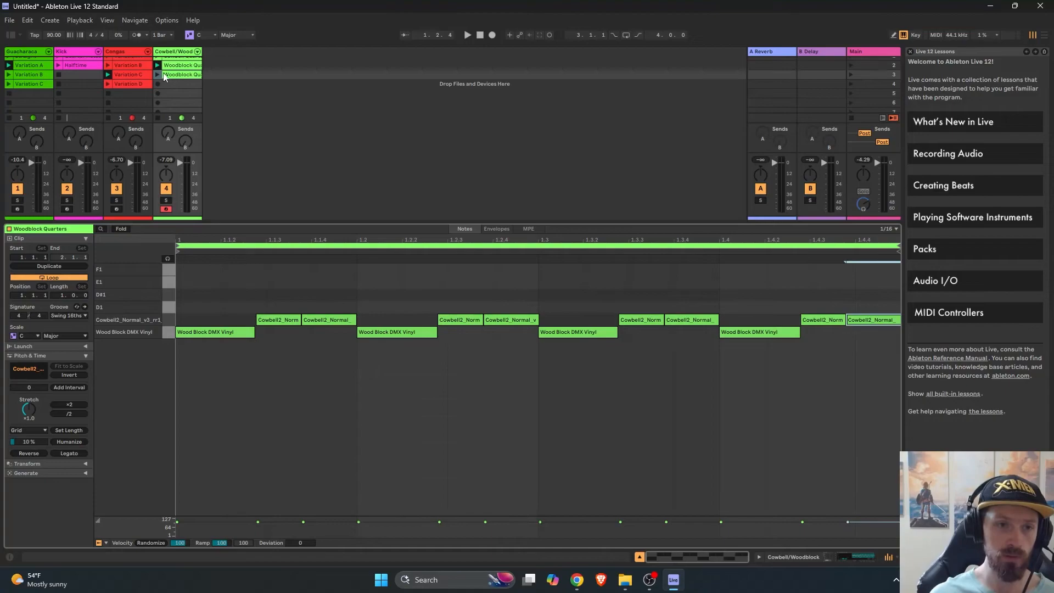
click(158, 74)
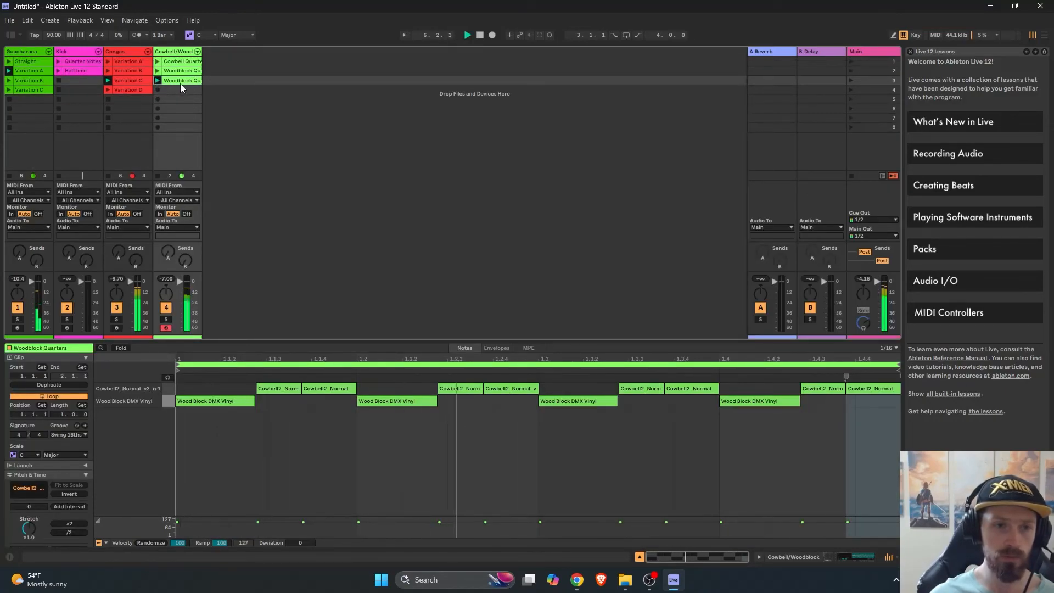
- Duplicate the third Cowbell/Woodblock clip into the fourth slot and swap the Cowbell2 and Wood Block pitches of its notes
right_click(181, 85)
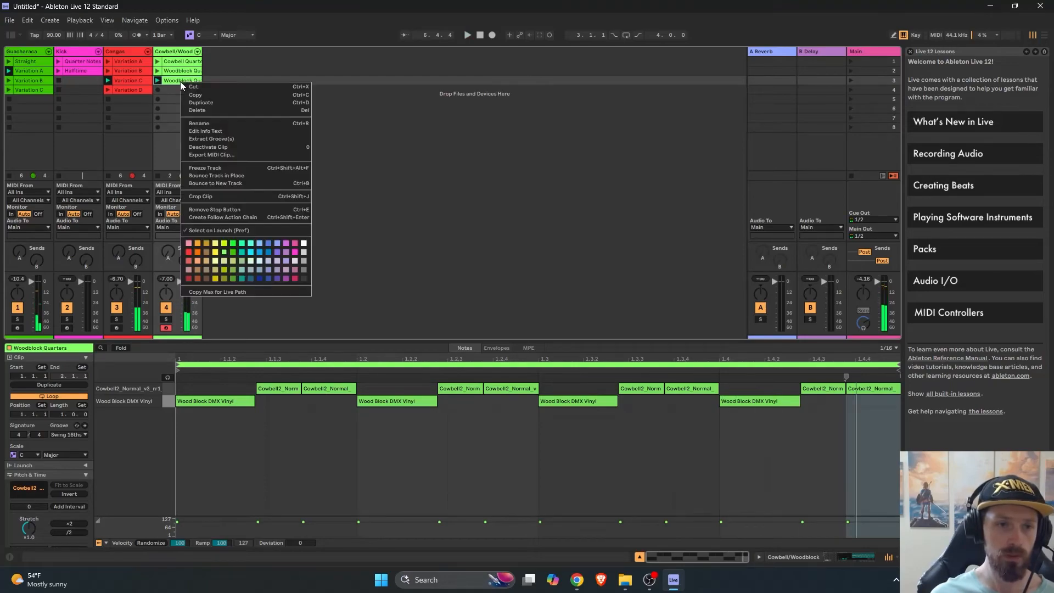
click(199, 103)
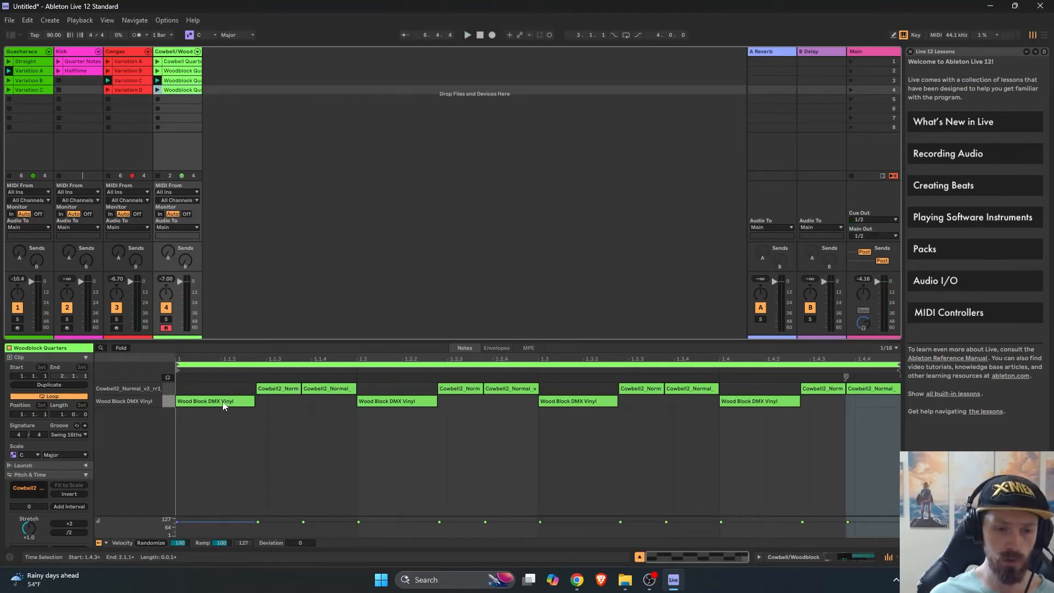
drag(222, 402, 217, 391)
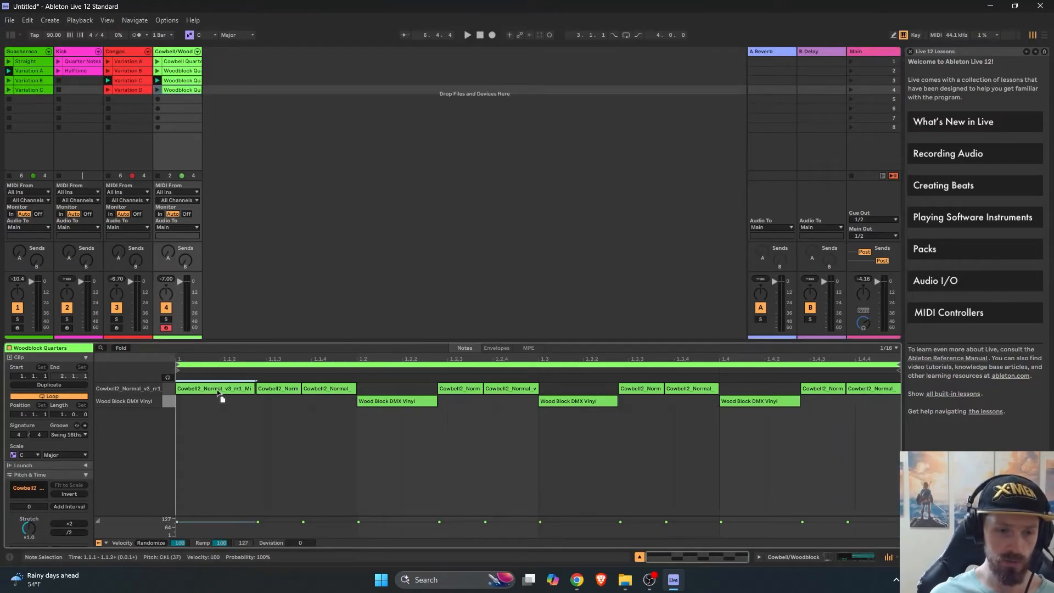
click(279, 387)
shift+click(351, 394)
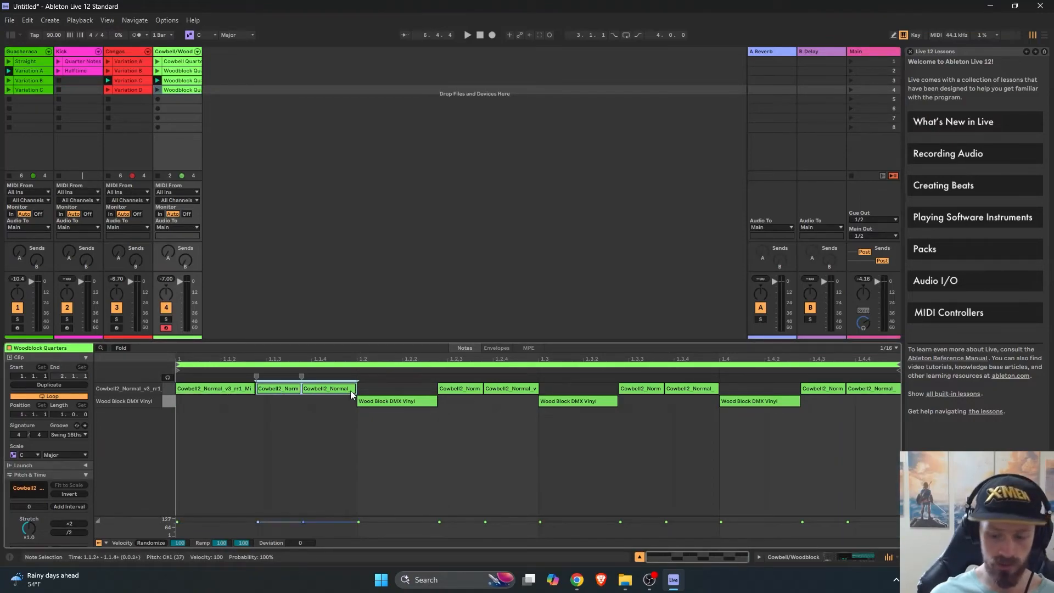
key(Down)
click(403, 399)
key(Up)
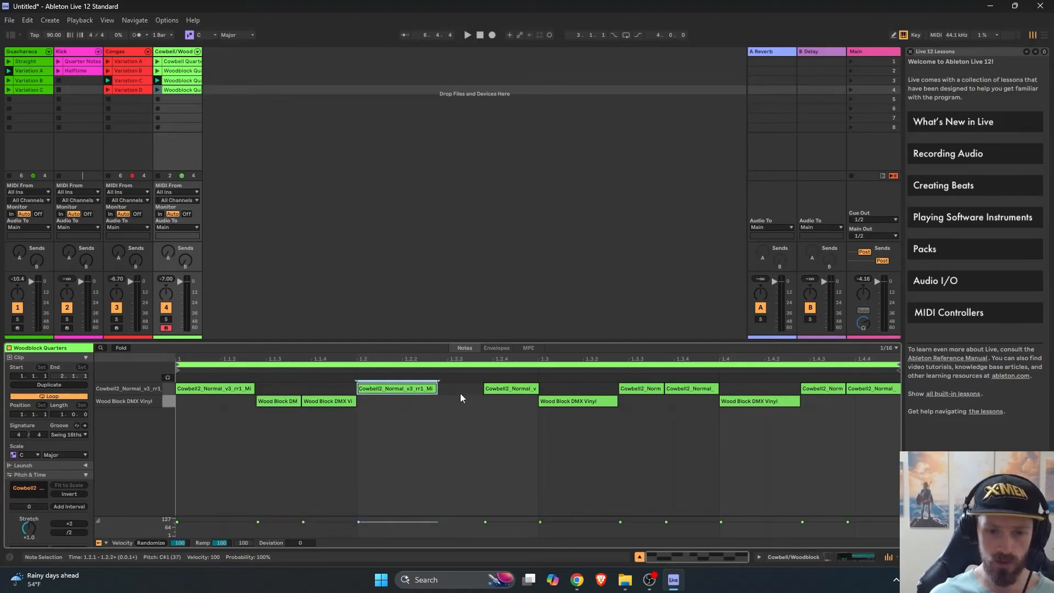
key(Down)
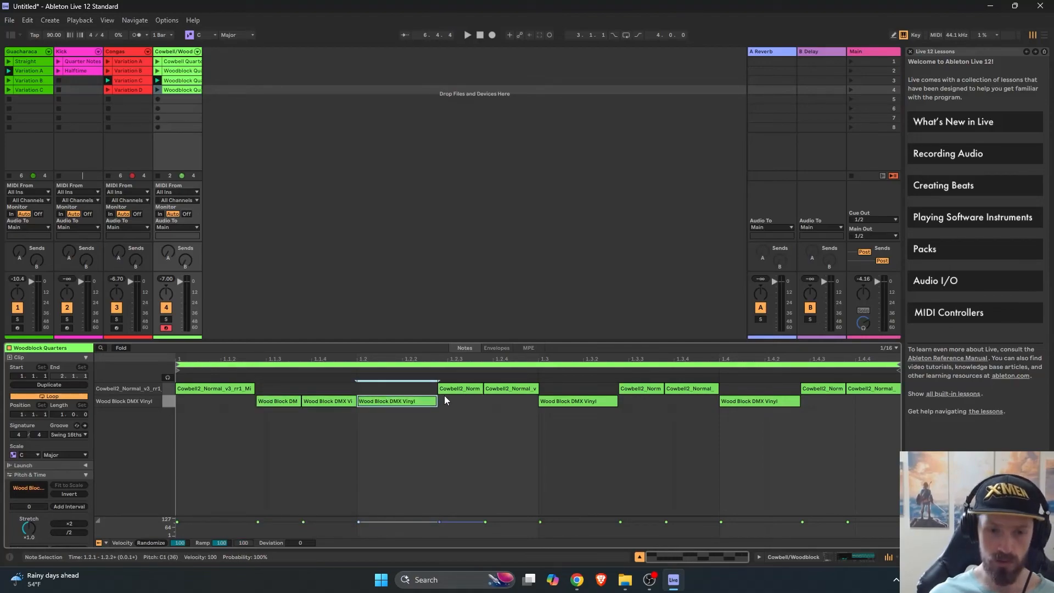
key(Up)
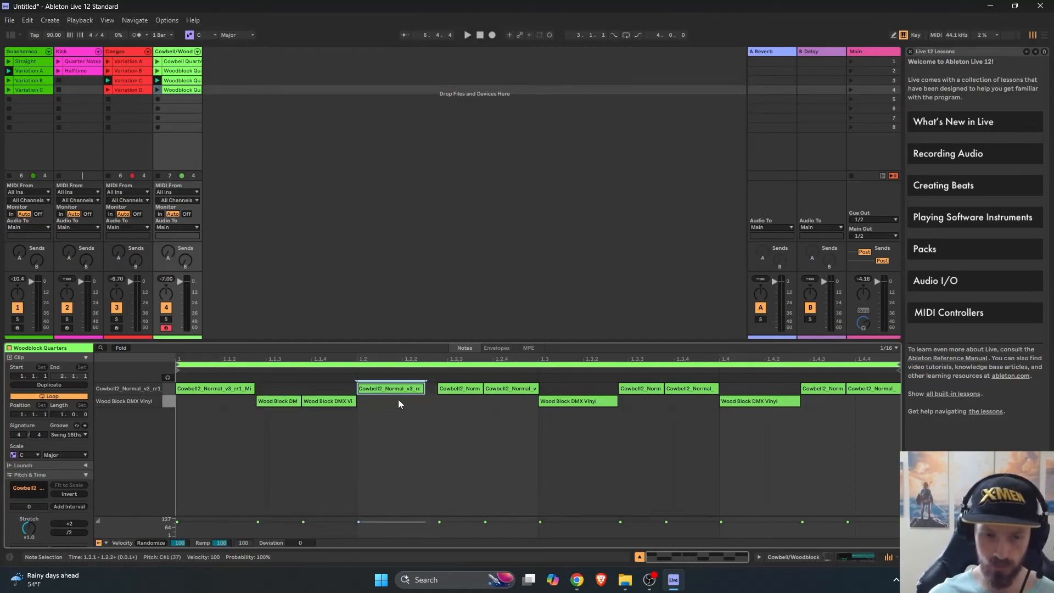
click(461, 388)
shift+click(501, 389)
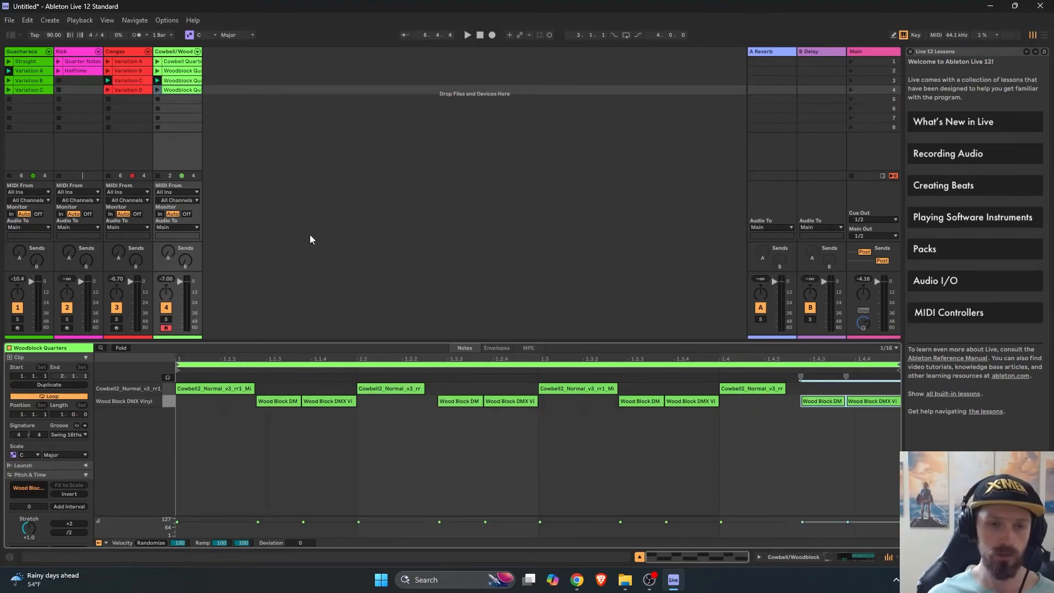
- Play the fourth Cowbell/Woodblock clip with Kick Quarter Notes and the Straight guacharaca clip, and switch to Cowbell Quarters for comparison
click(155, 87)
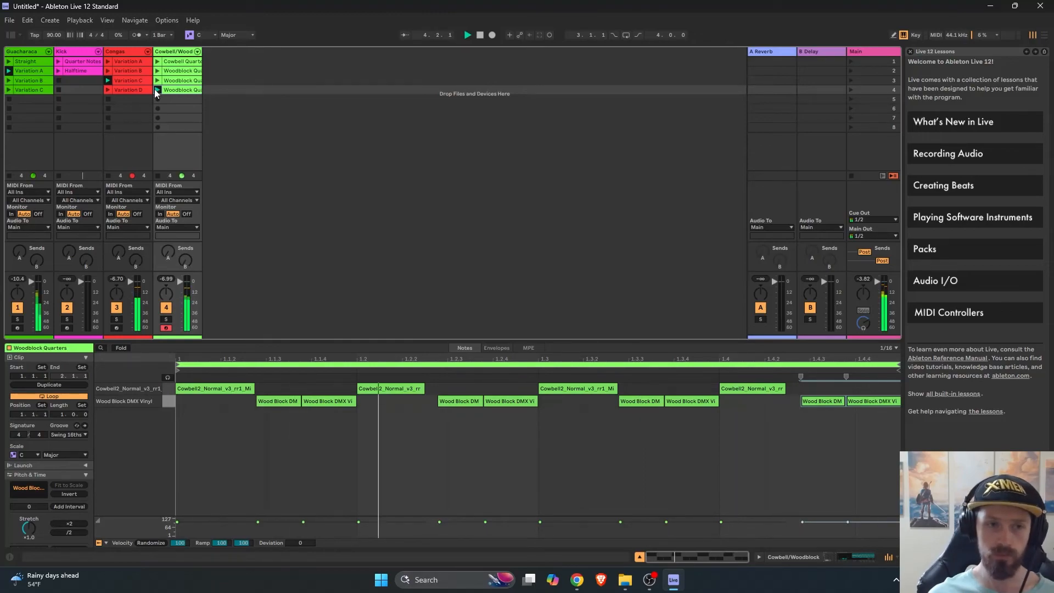
click(56, 61)
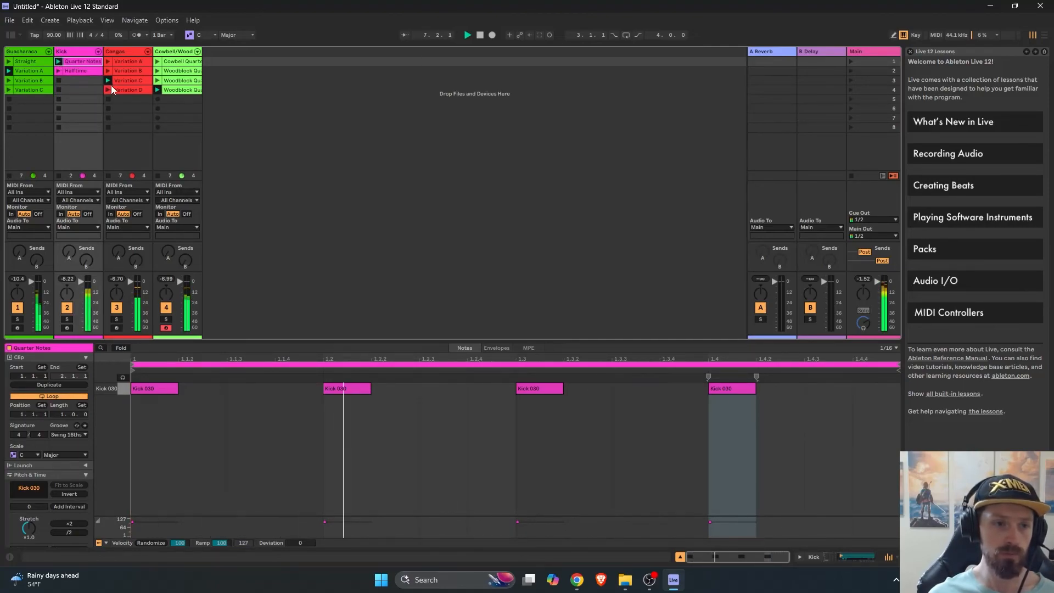
click(8, 62)
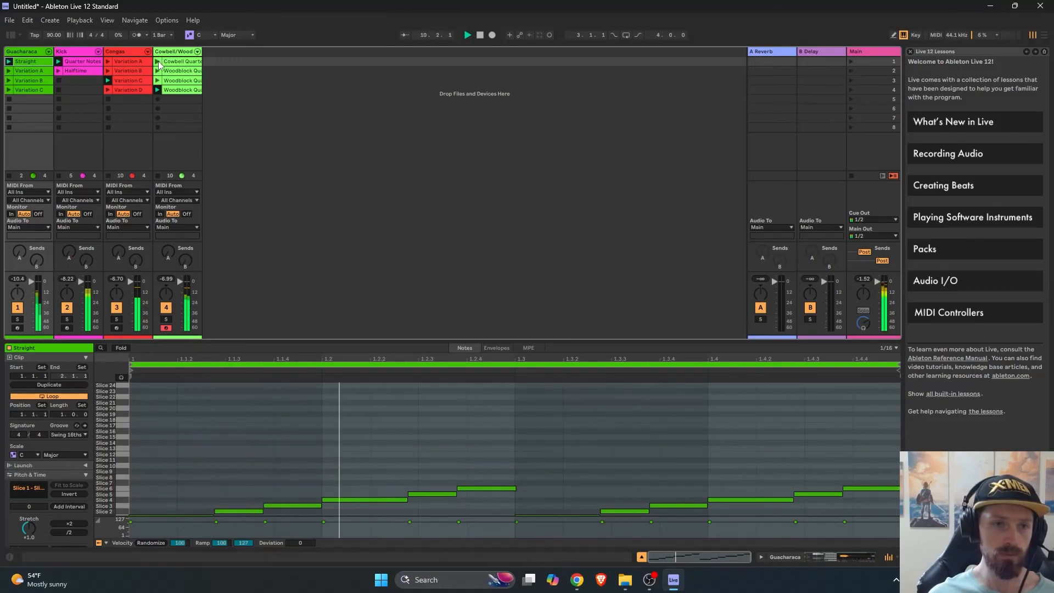
click(158, 89)
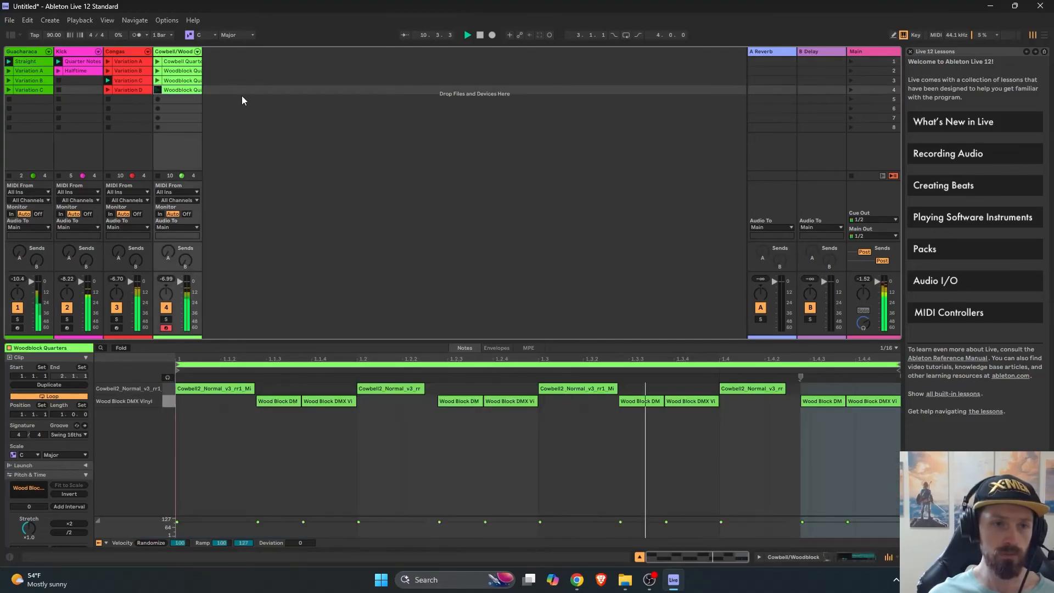
click(159, 61)
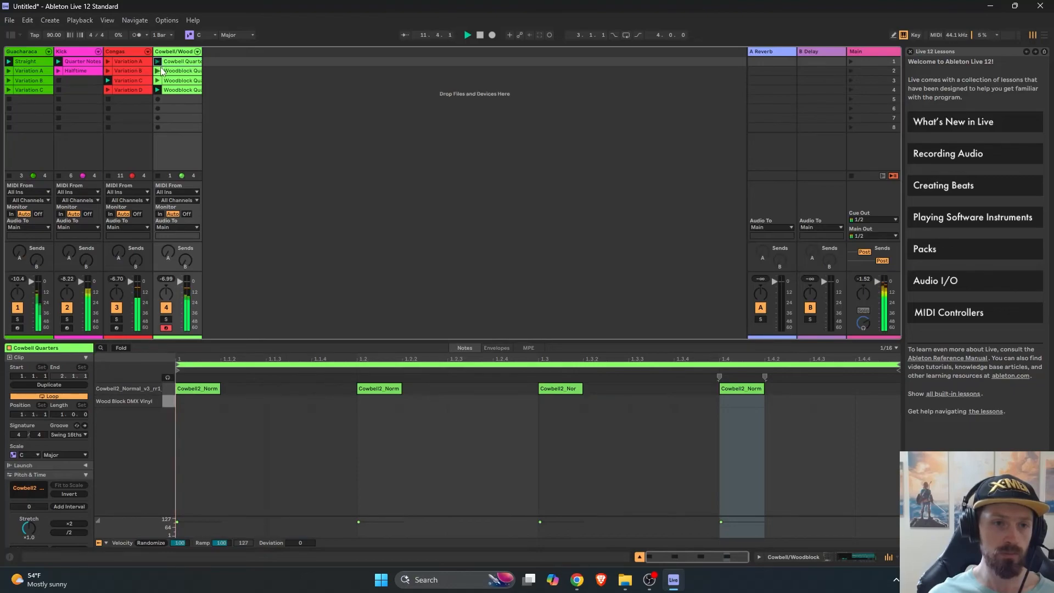
right_click(192, 102)
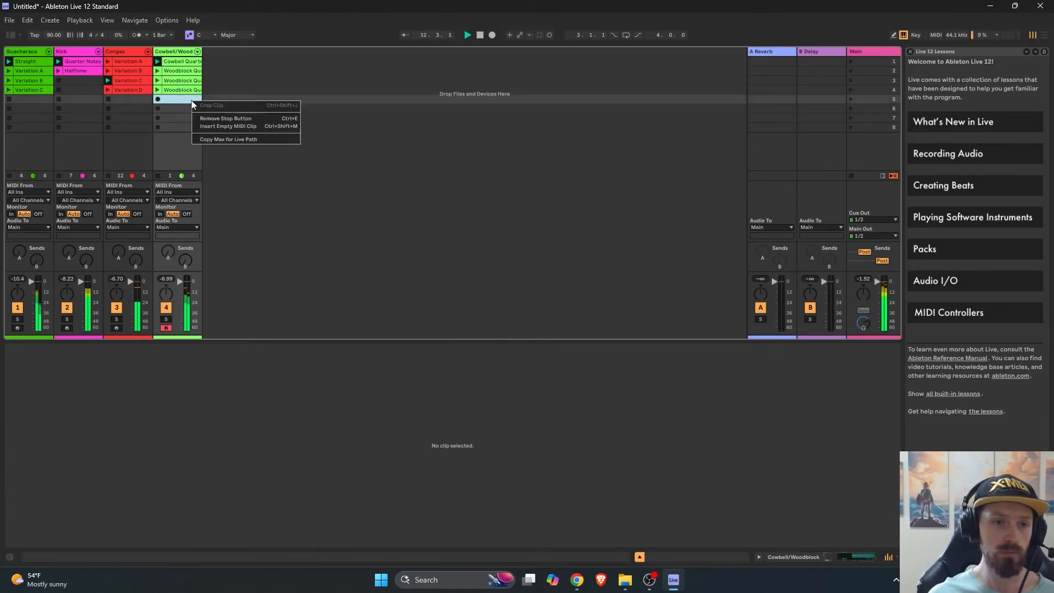
key(Escape)
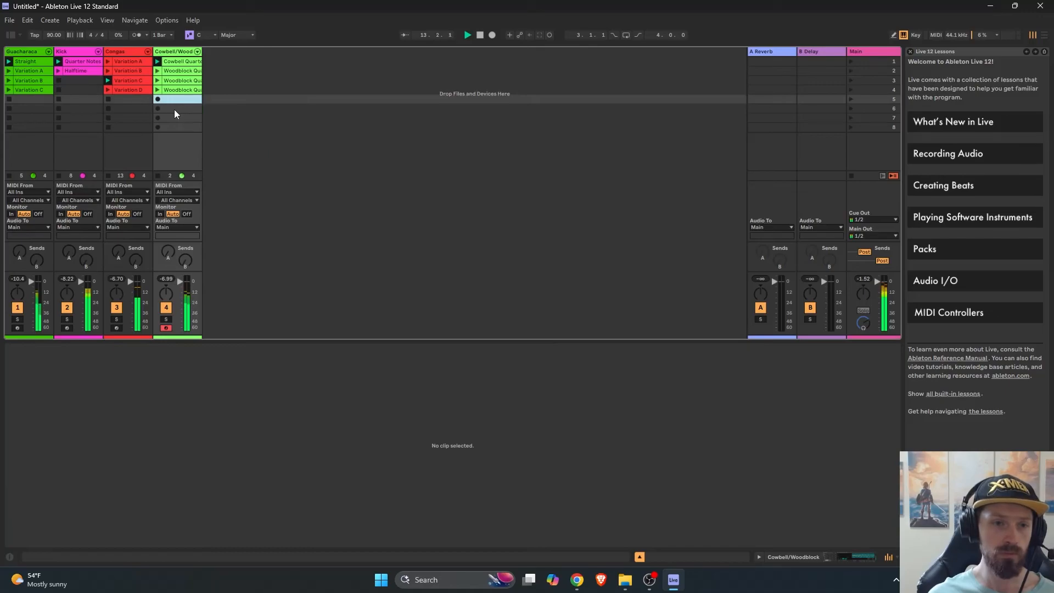